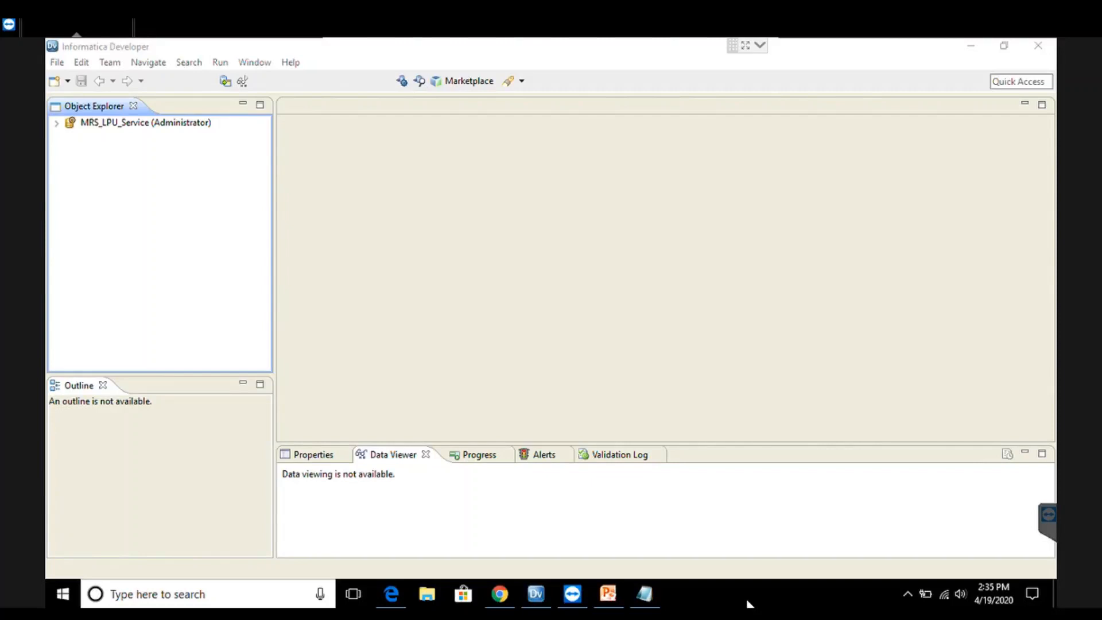
Switch to the refer notes in Notepad and review the rule's passive-transformation requirement and the definitions of active and passive transformations.
click(644, 597)
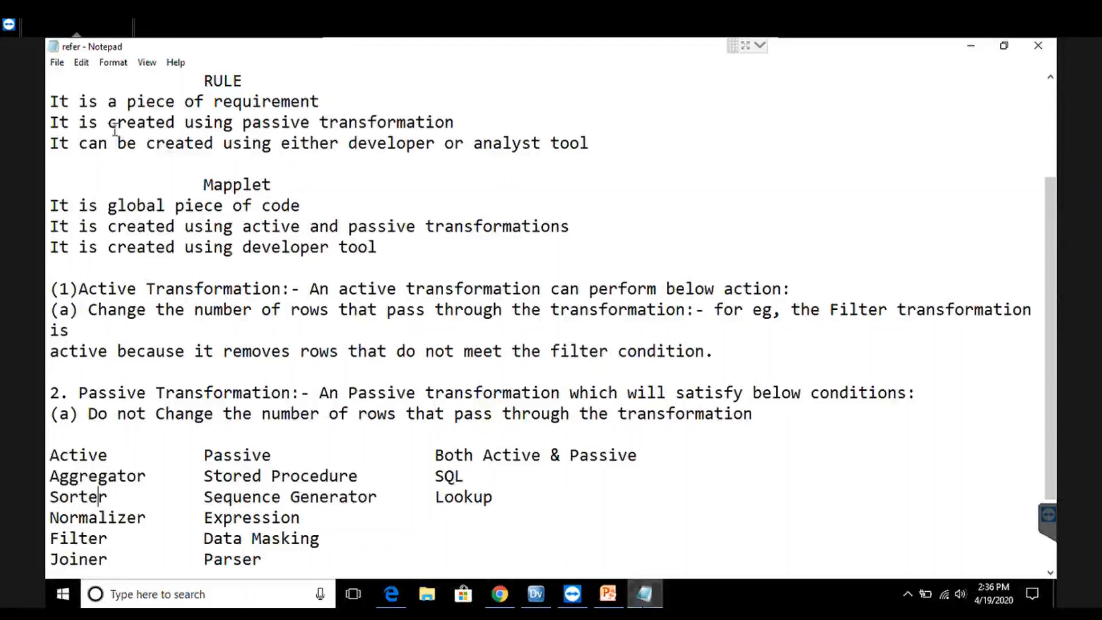
drag(50, 122, 464, 127)
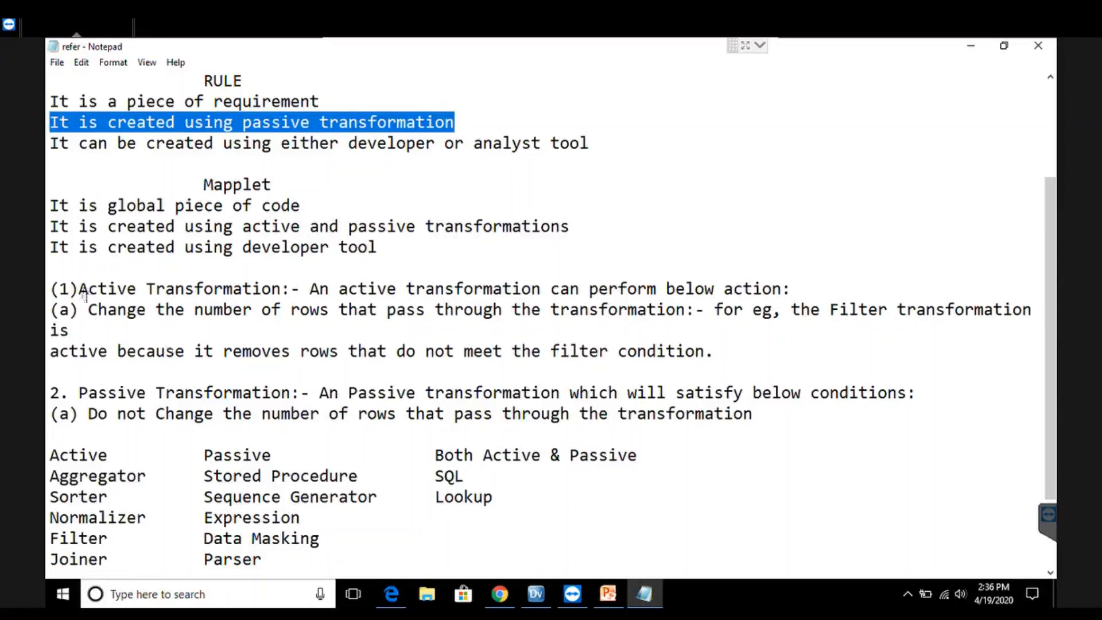
drag(79, 290, 285, 293)
click(273, 290)
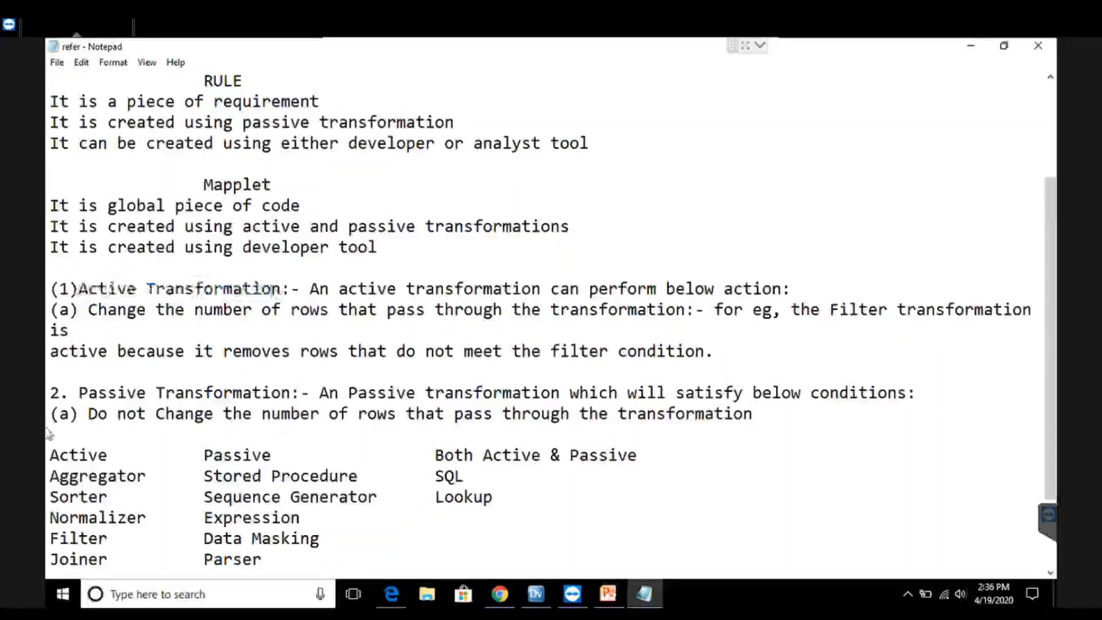
drag(70, 394, 276, 405)
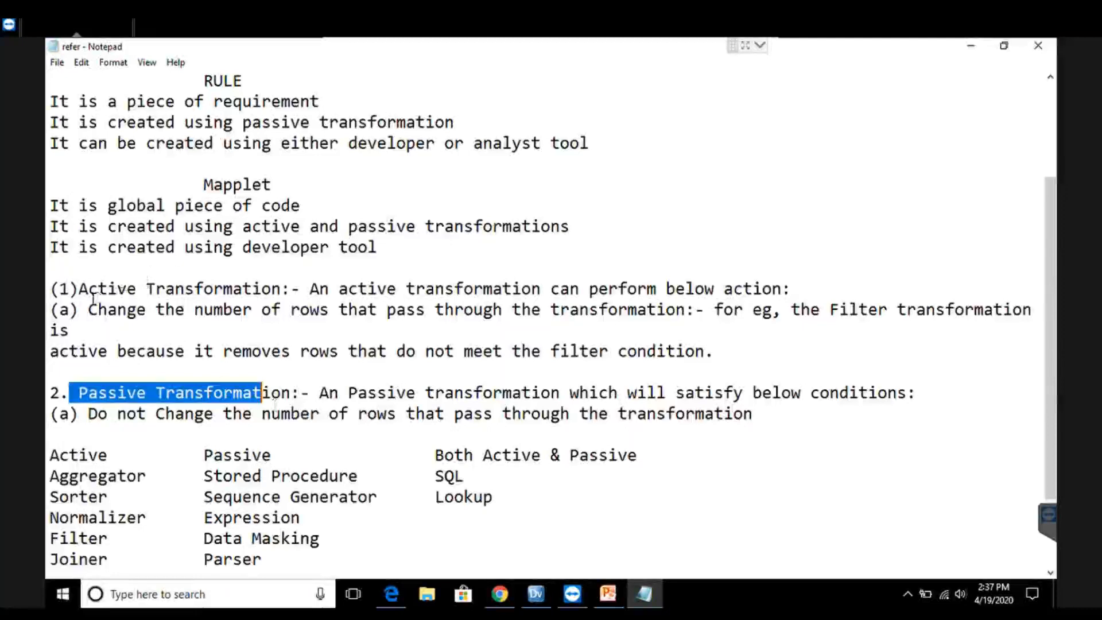
drag(93, 296, 290, 290)
click(293, 289)
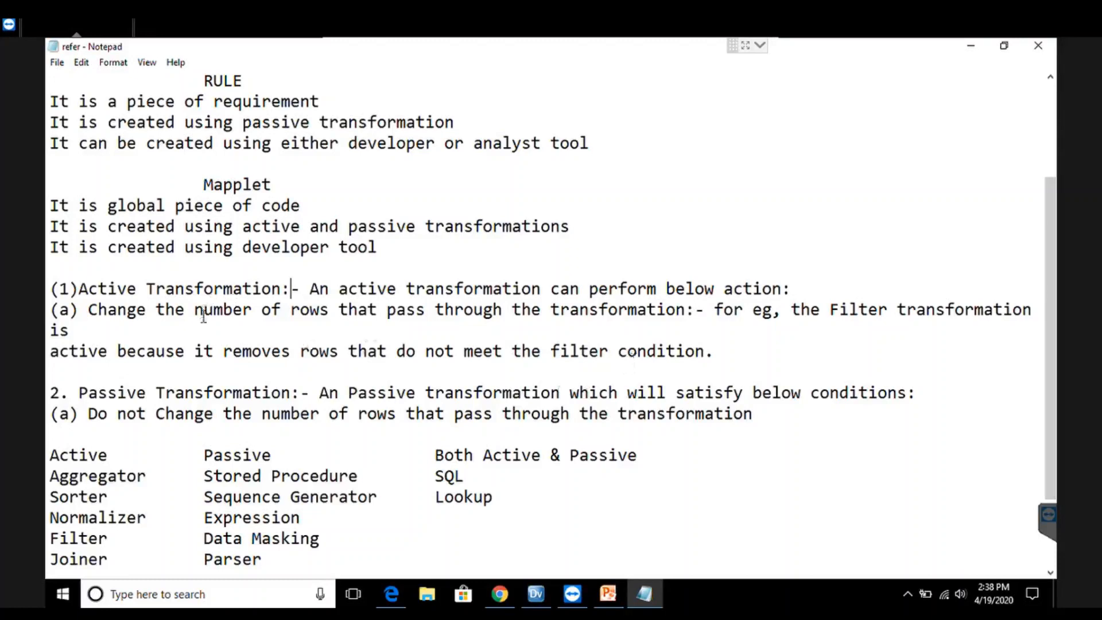
drag(195, 314, 333, 322)
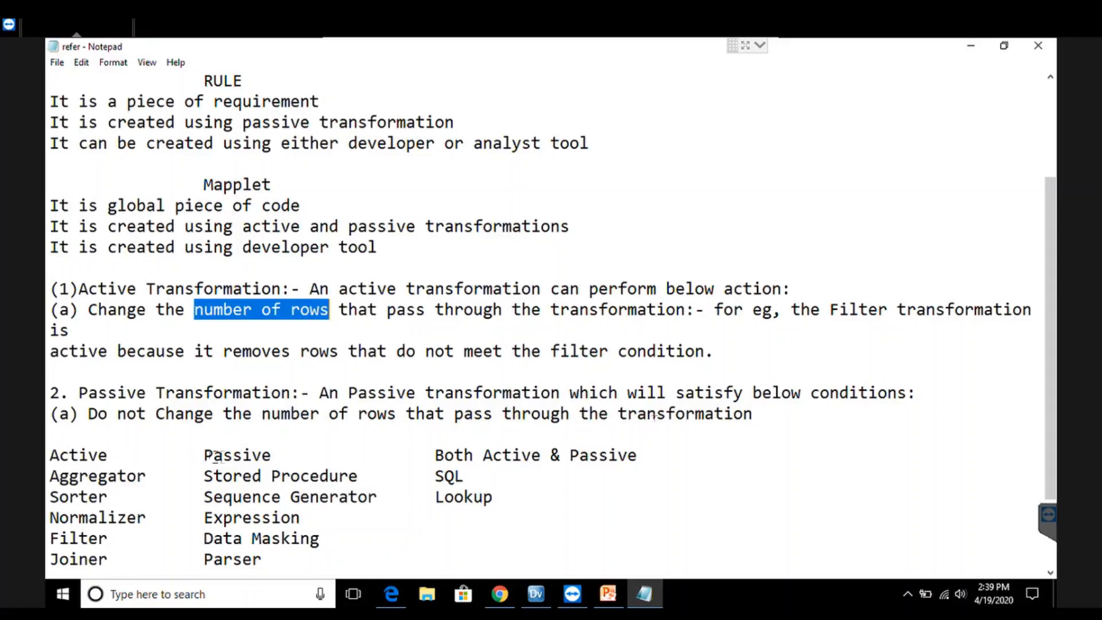
Read through the lists of active, passive, and both active and passive transformations, including SQL and Lookup.
click(55, 461)
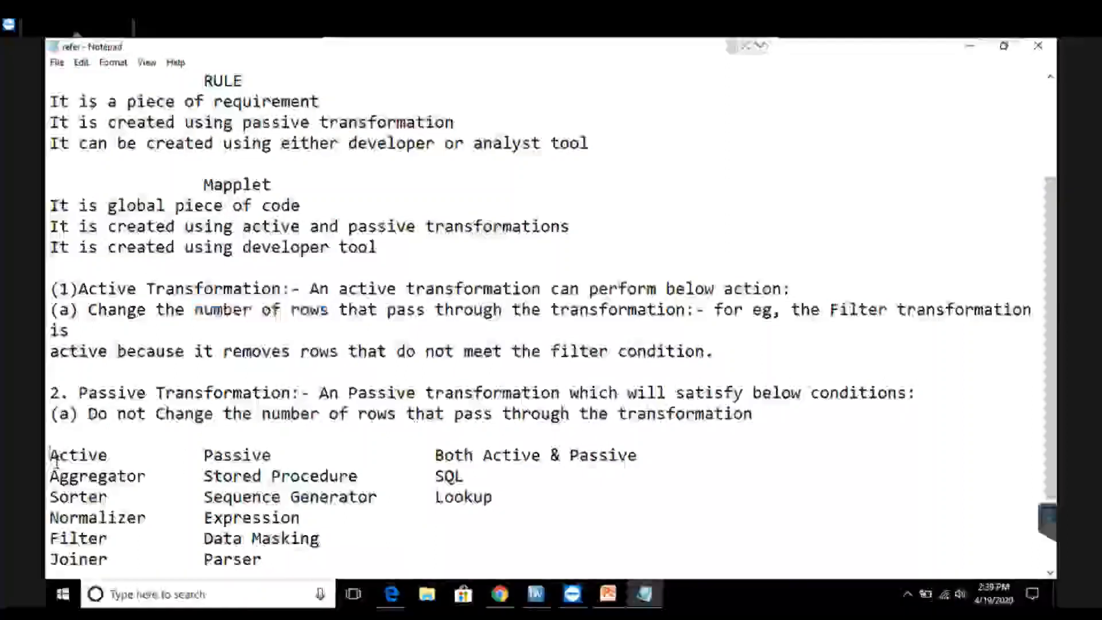
key(Down)
key(Down)
key(Down)
key(Down)
key(Down)
key(Down)
key(Down)
key(Down)
key(Down)
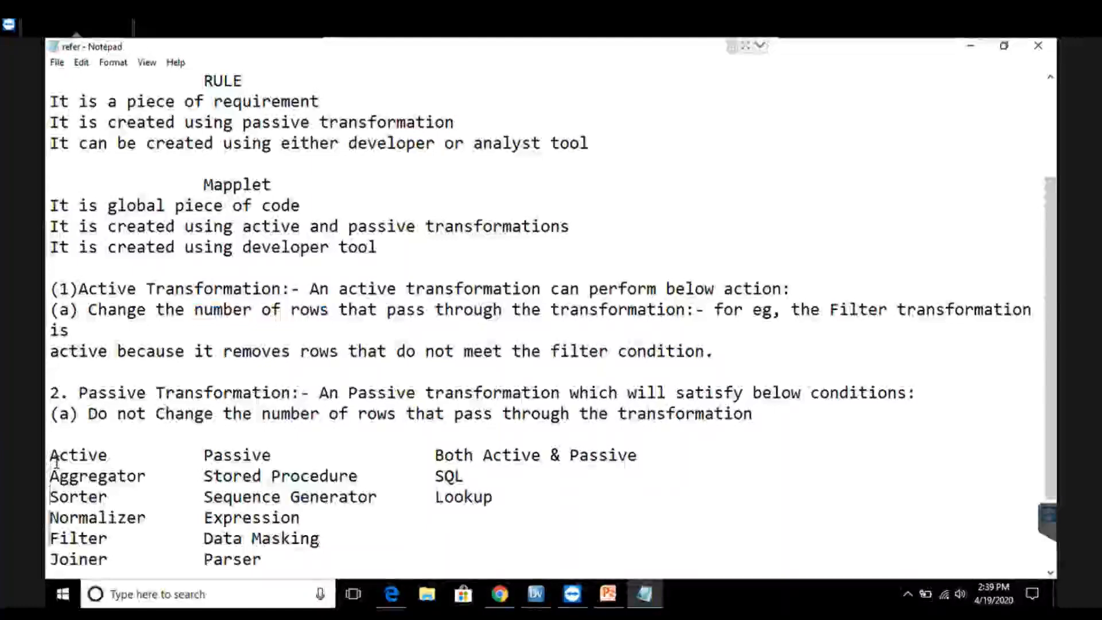
key(Down)
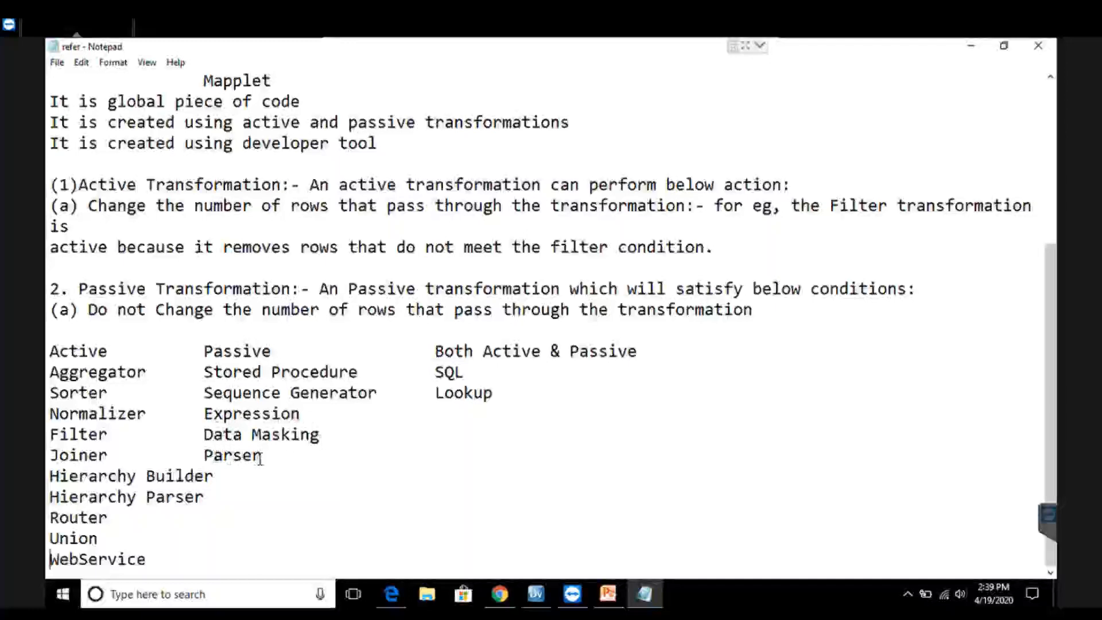
double_click(450, 373)
click(470, 374)
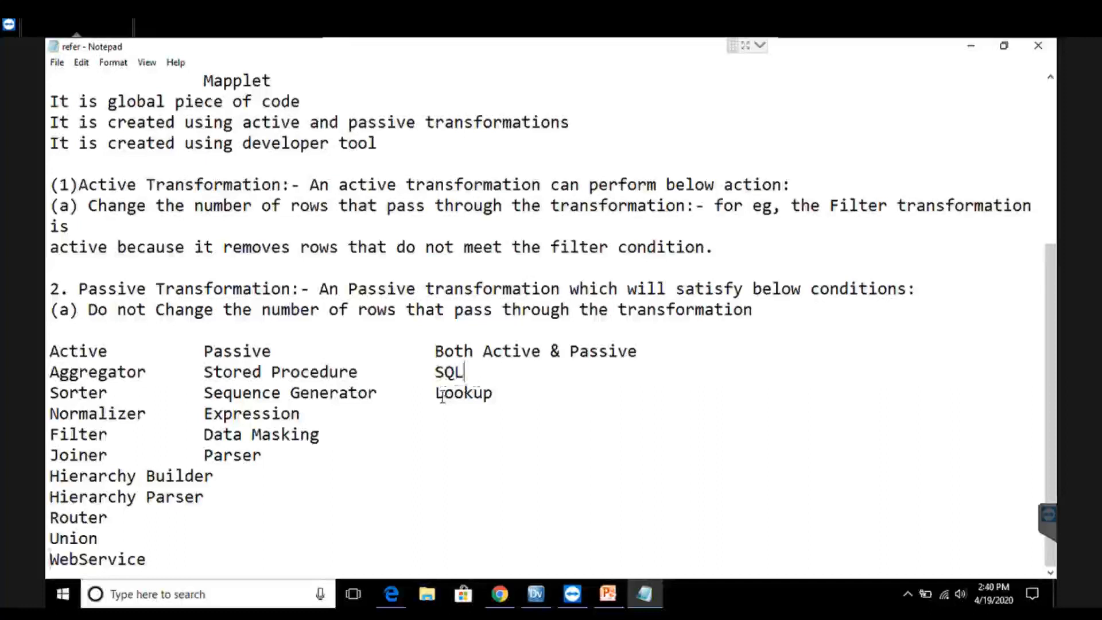
drag(436, 395, 512, 397)
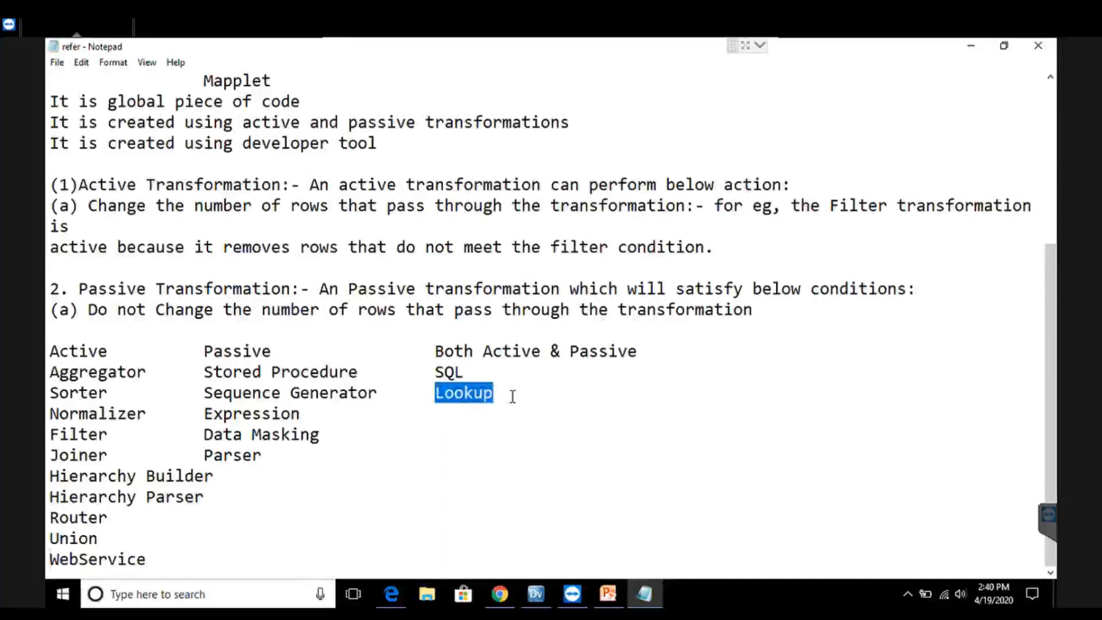
scroll(755, 548, up, 2)
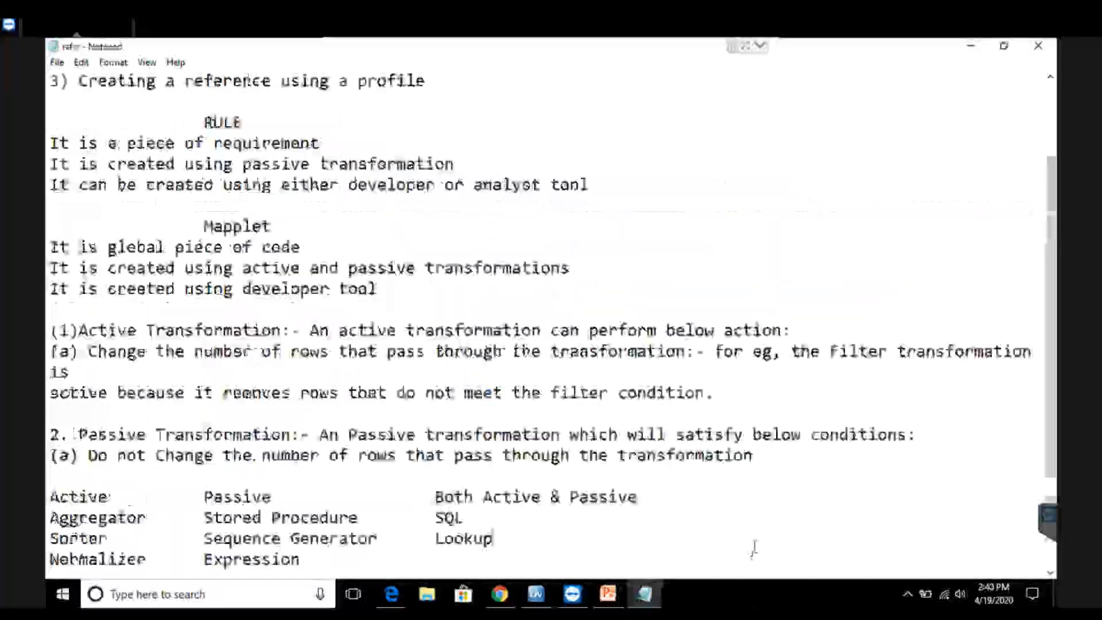
key(Down)
key(Down)
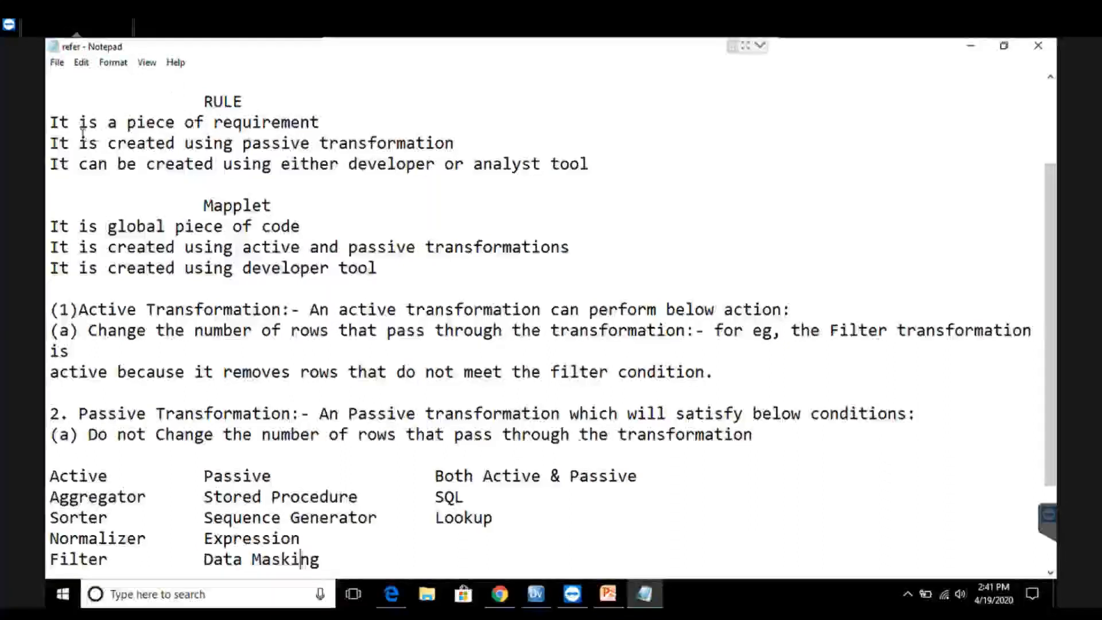
Compare the Rule and Mapplet notes line by line on their purpose, allowed transformation types and creation tools.
drag(51, 122, 214, 123)
click(213, 122)
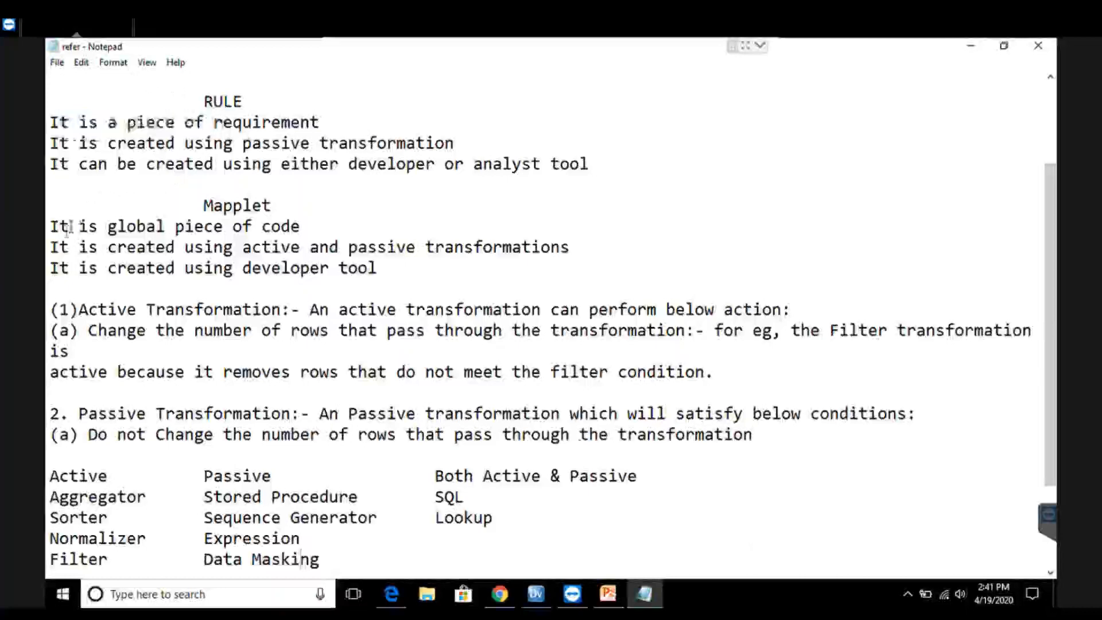
drag(51, 228, 303, 229)
click(304, 230)
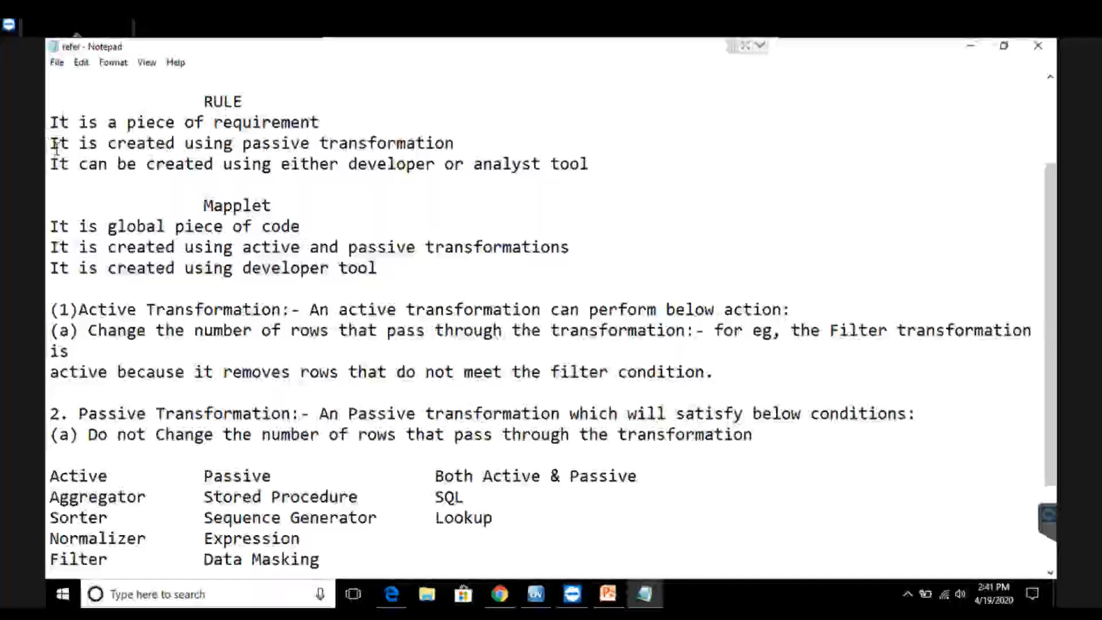
drag(55, 145, 462, 149)
click(462, 151)
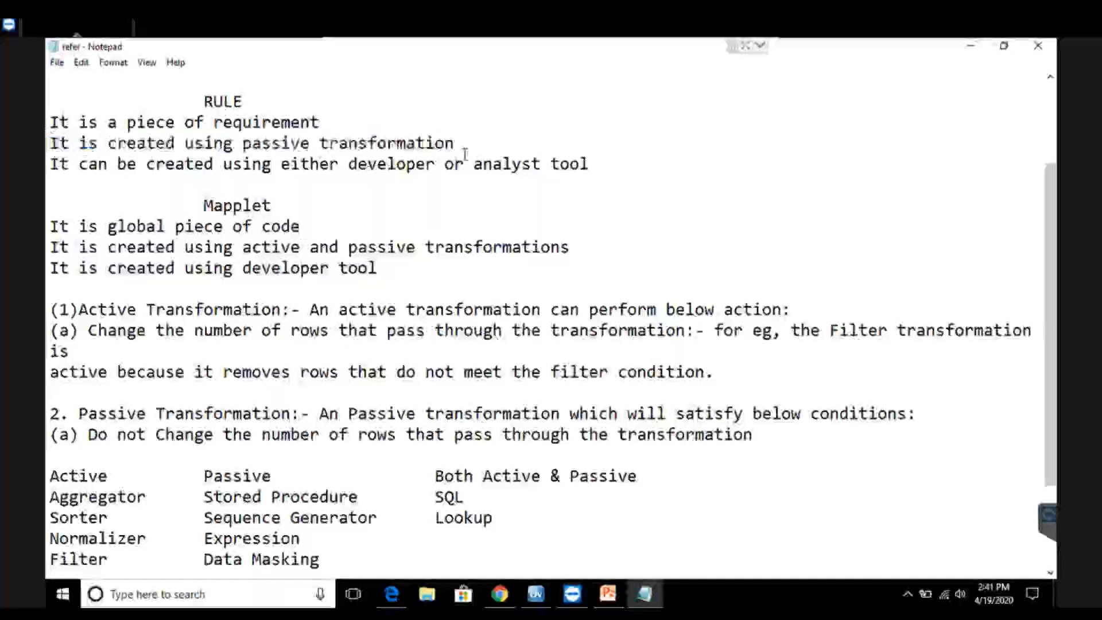
drag(57, 256, 582, 262)
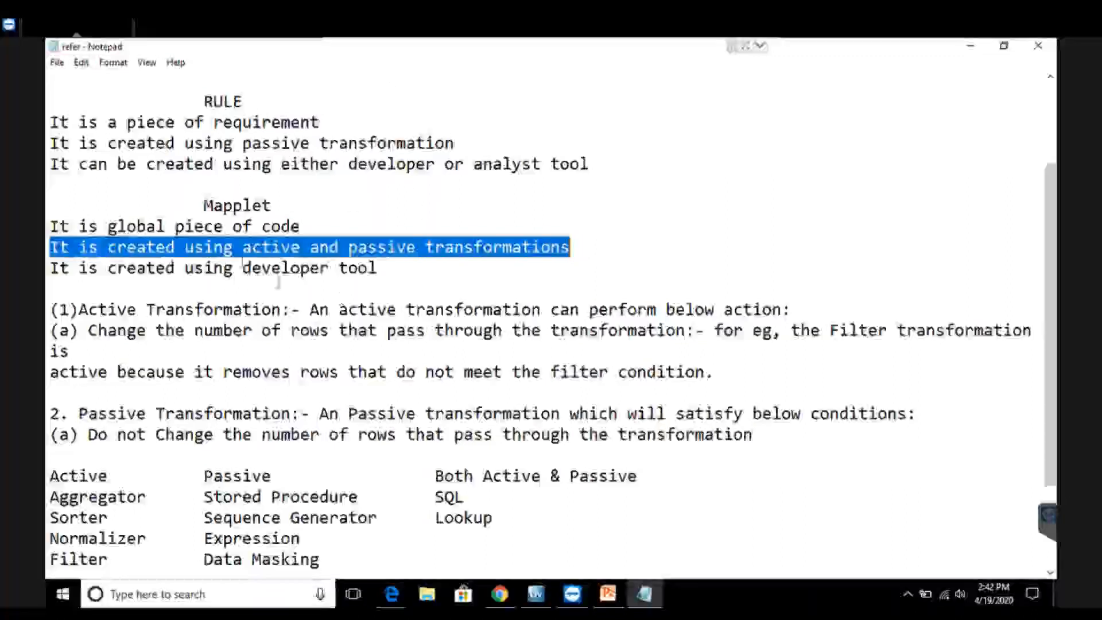
drag(60, 171, 480, 167)
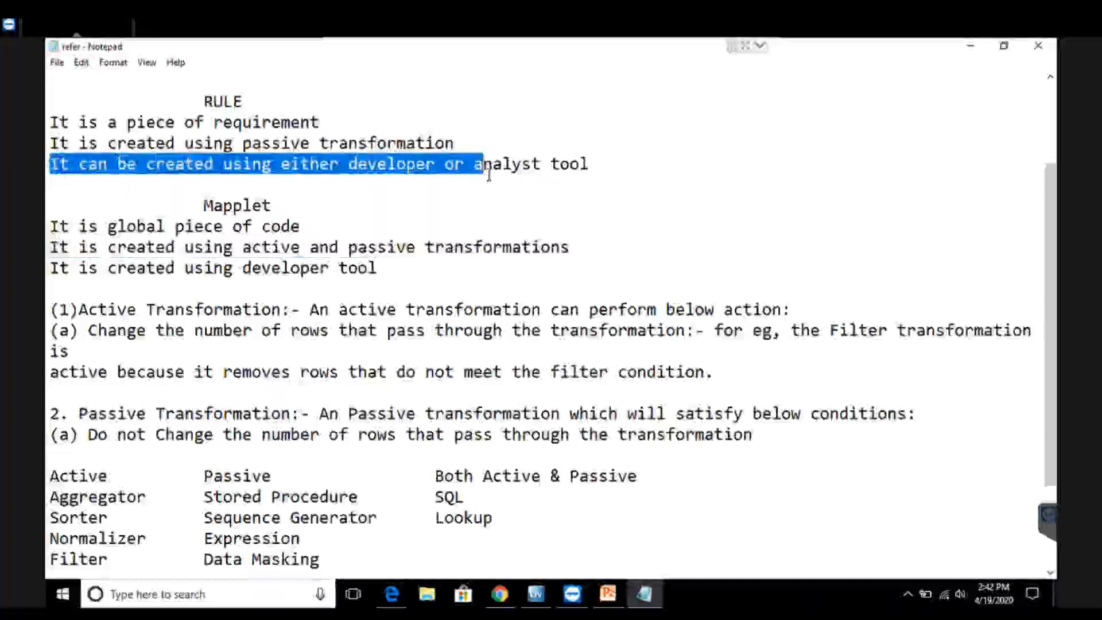
click(488, 172)
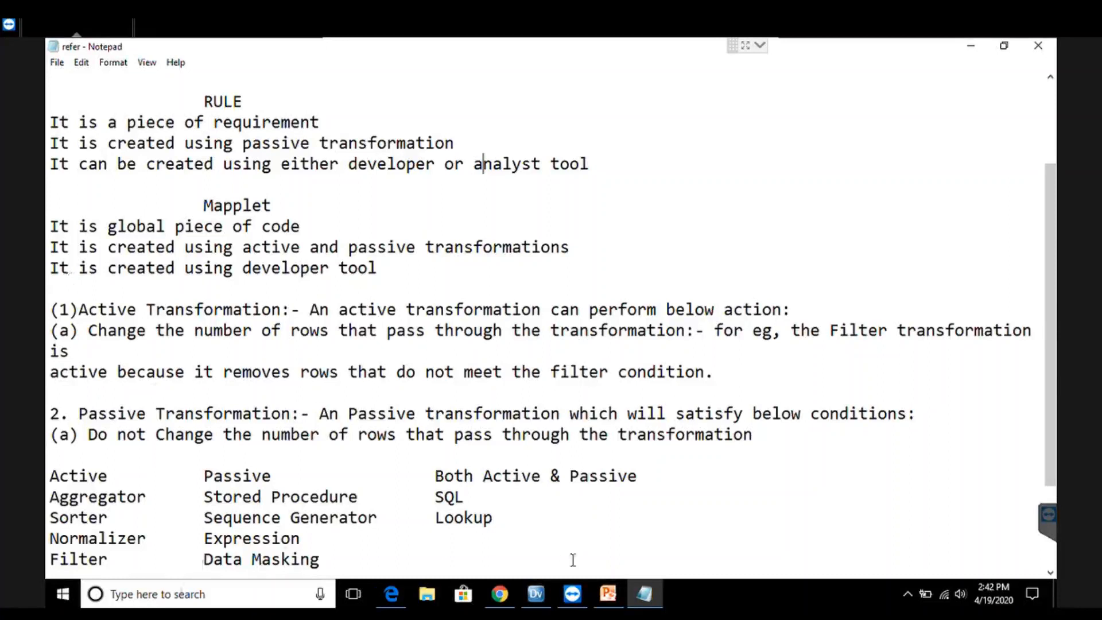
Switch to Informatica Developer and open the Employee_new physical data object in the KE177 project's third folder.
click(539, 594)
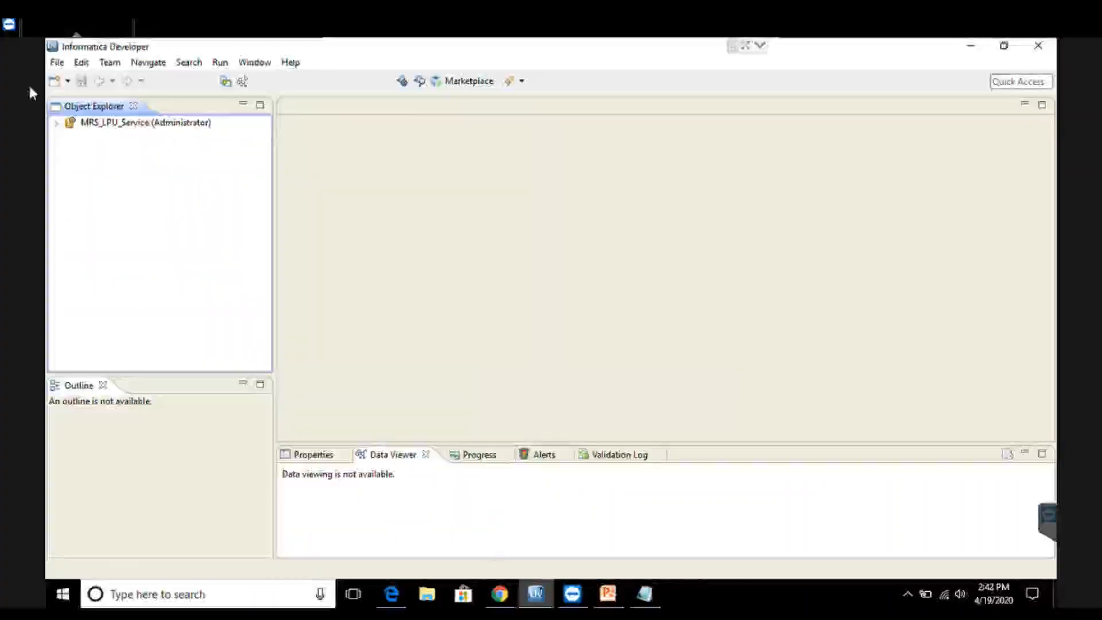
click(57, 124)
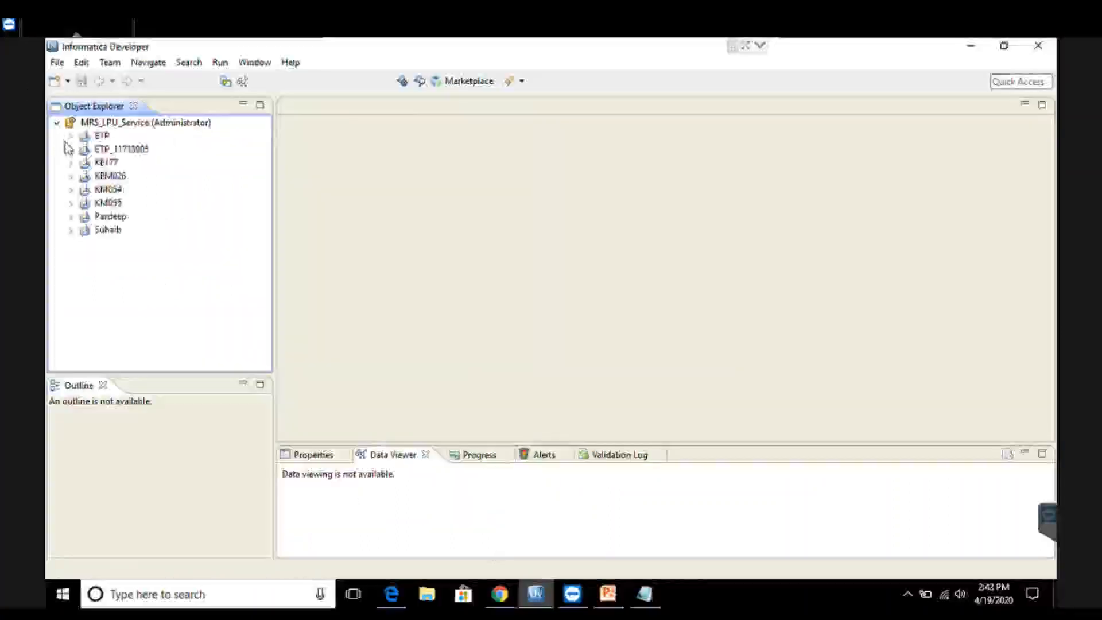
click(70, 164)
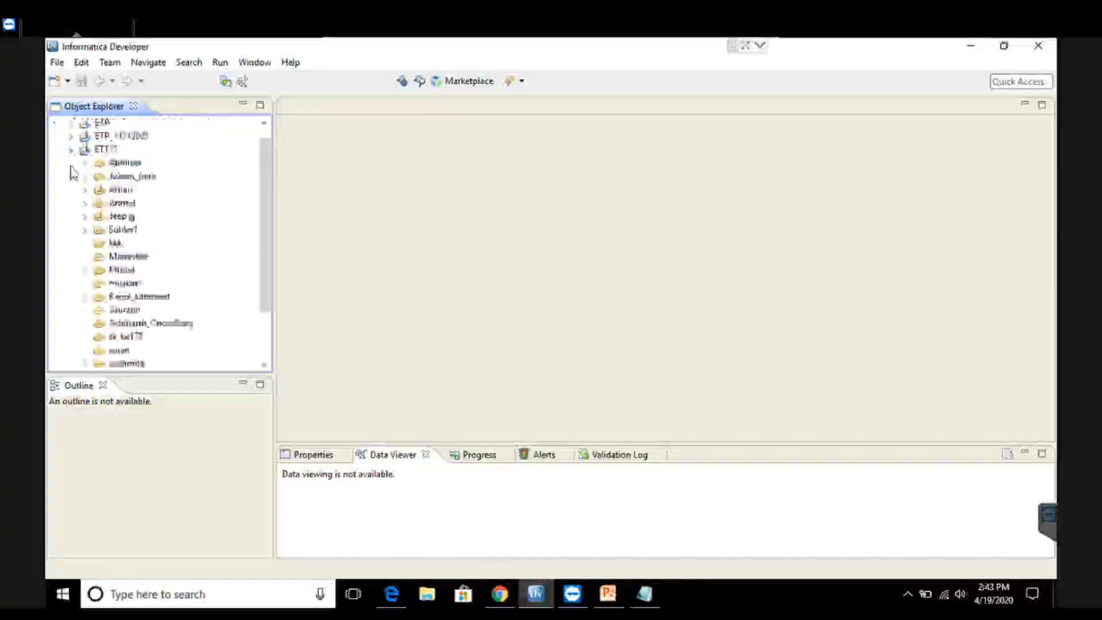
click(86, 190)
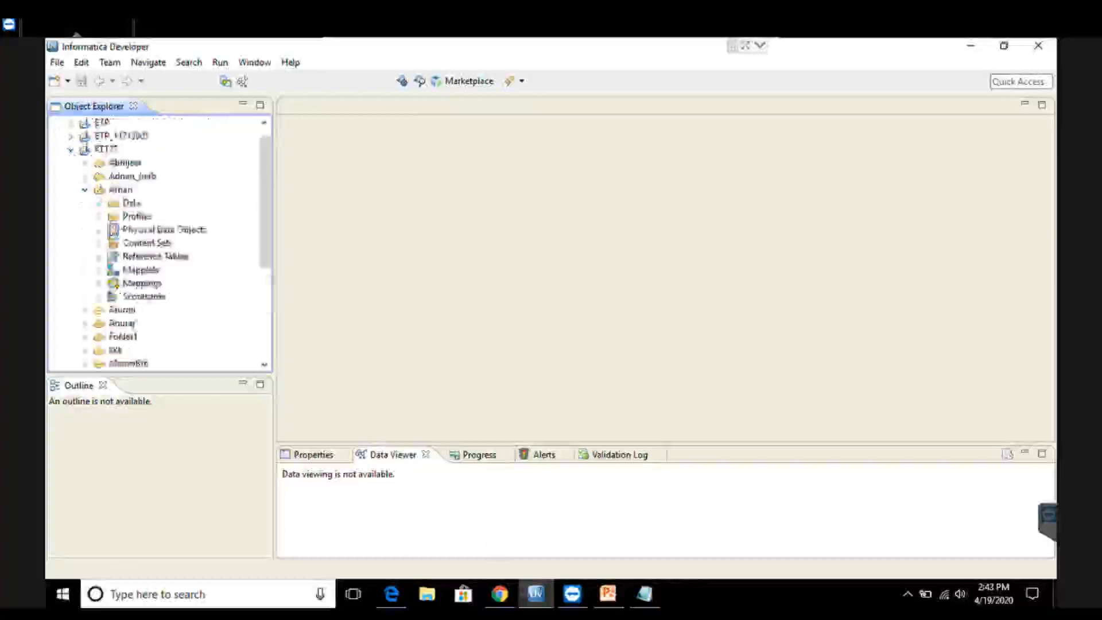
click(99, 231)
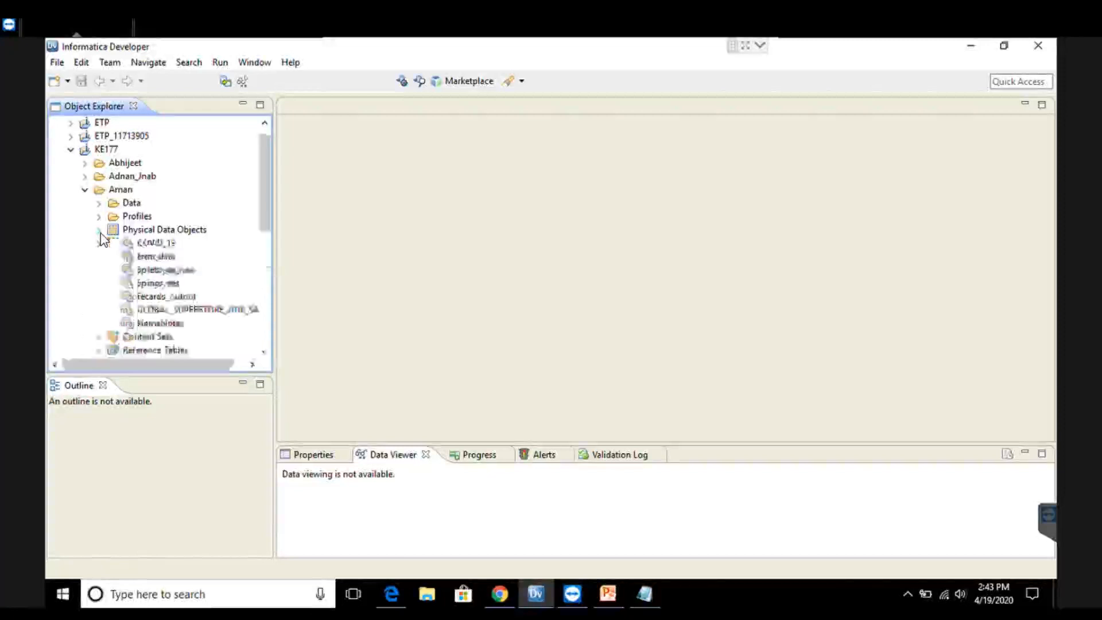
double_click(150, 283)
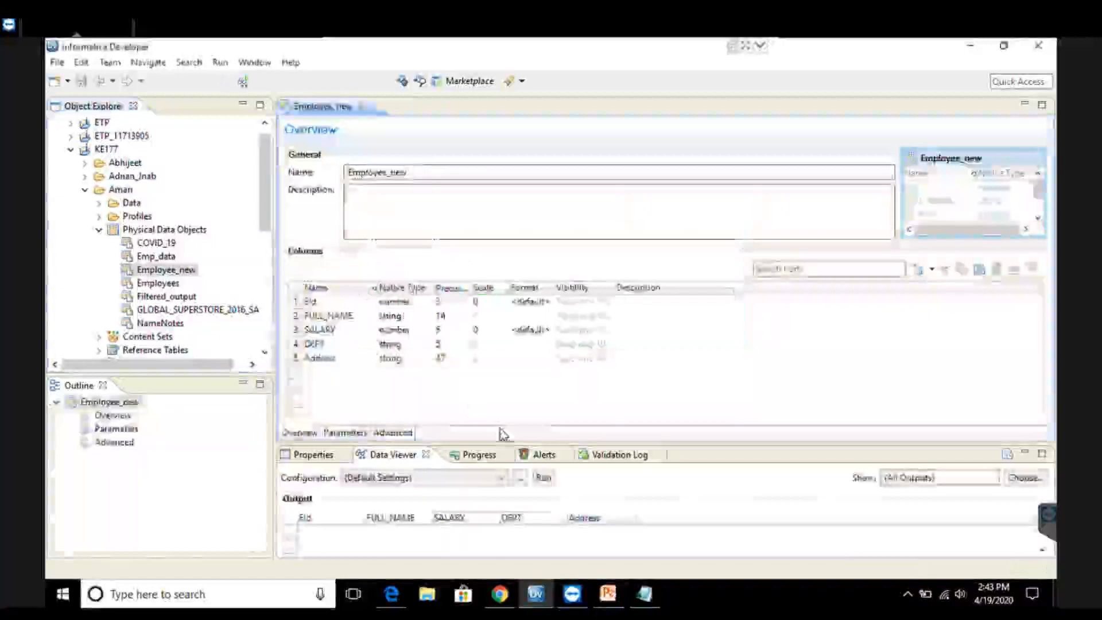
Run the data preview for Employee_new with the default settings and enlarge the output area to examine the rows.
drag(497, 437, 498, 385)
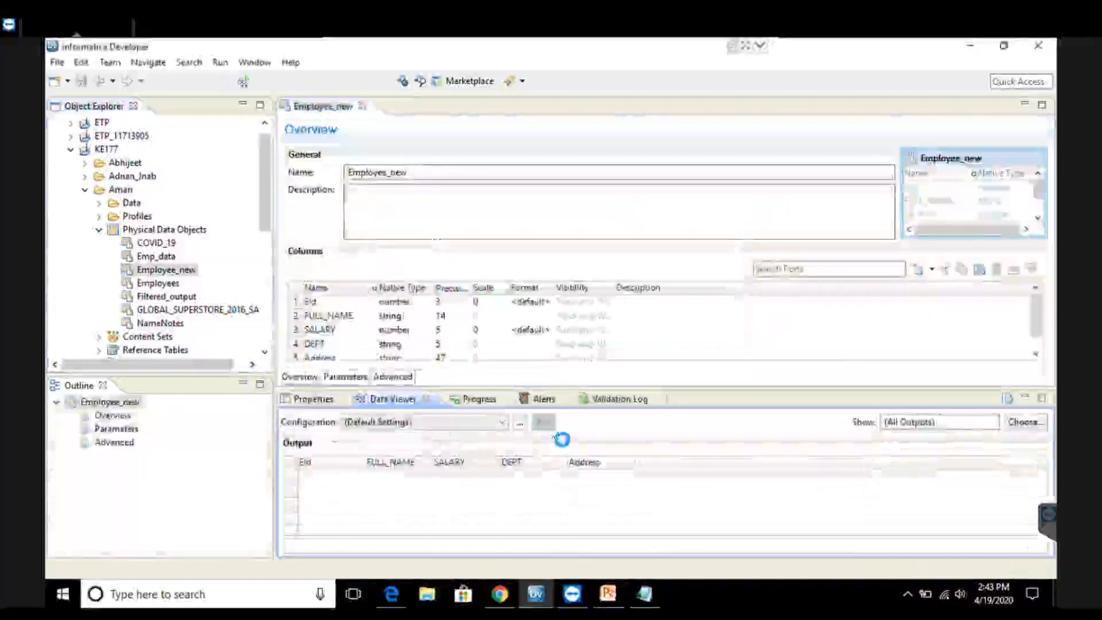
click(548, 428)
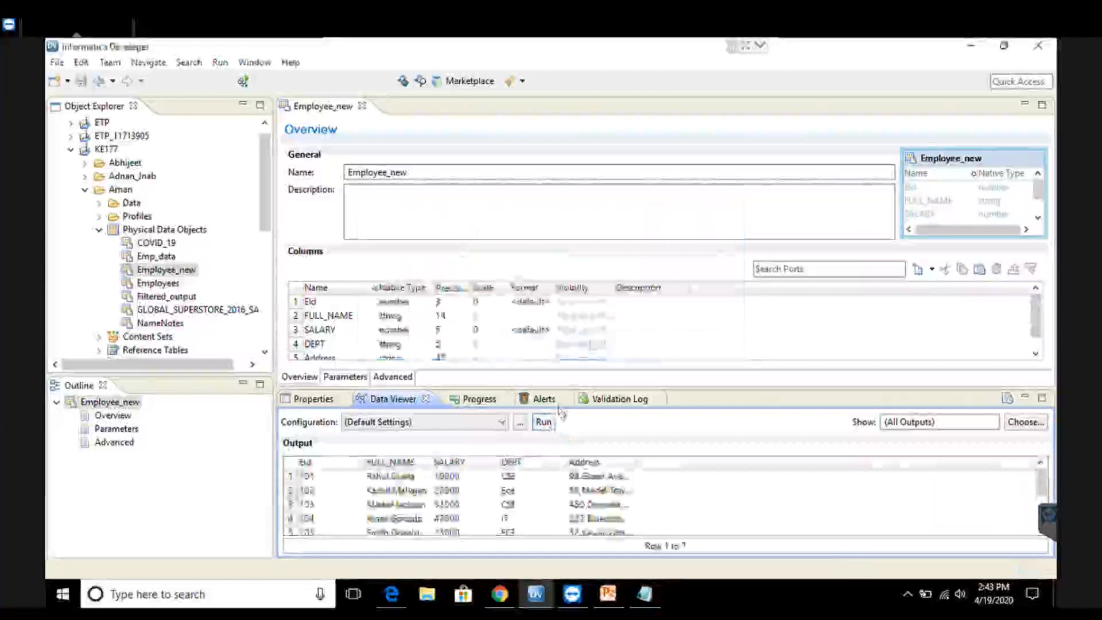
drag(562, 390, 564, 362)
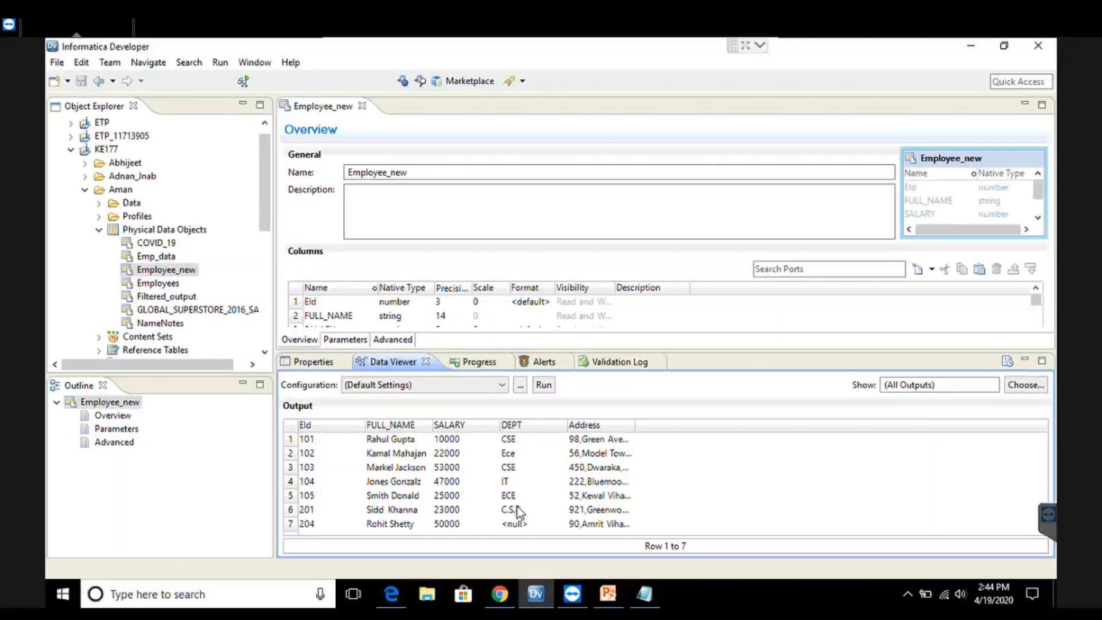
Create a mapplet named Department_Mapplet in the KE177 project's third folder.
click(116, 191)
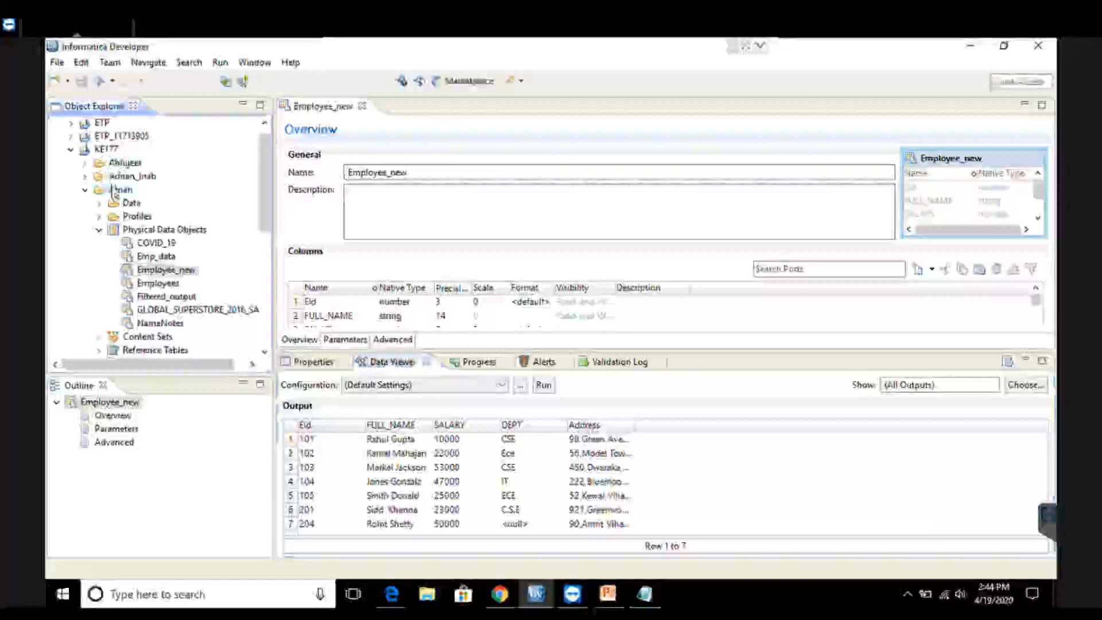
right_click(113, 191)
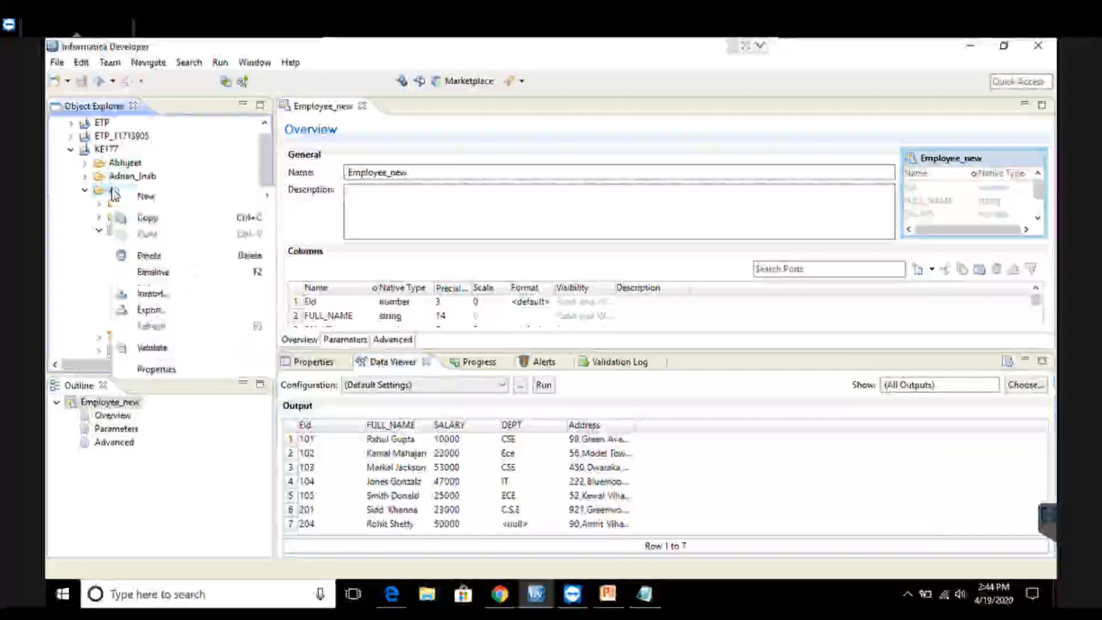
mouse_move(143, 198)
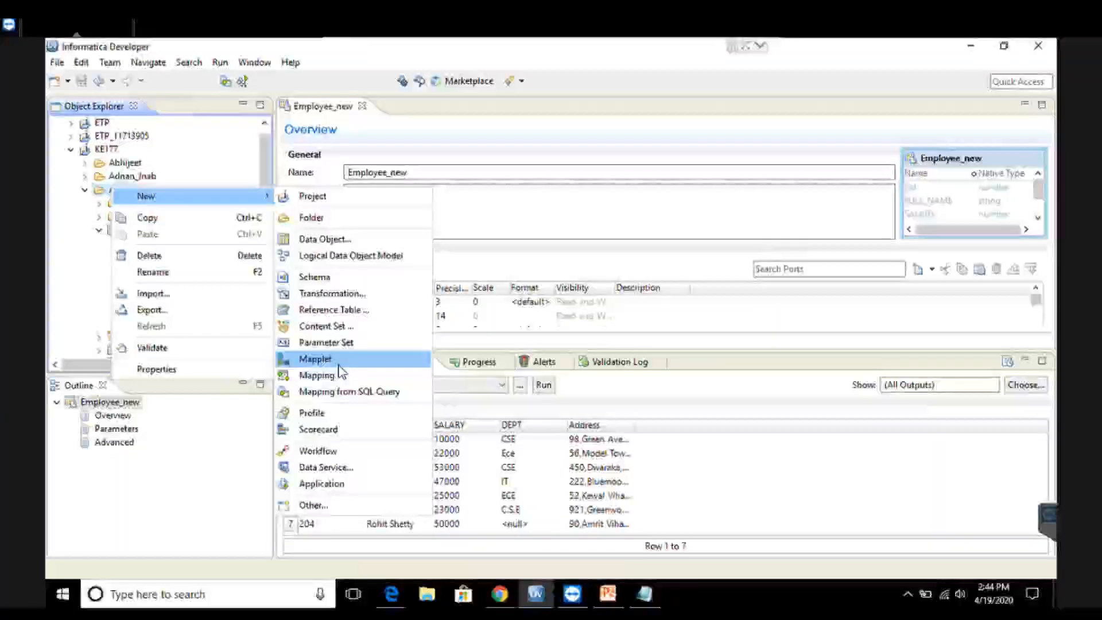
click(338, 365)
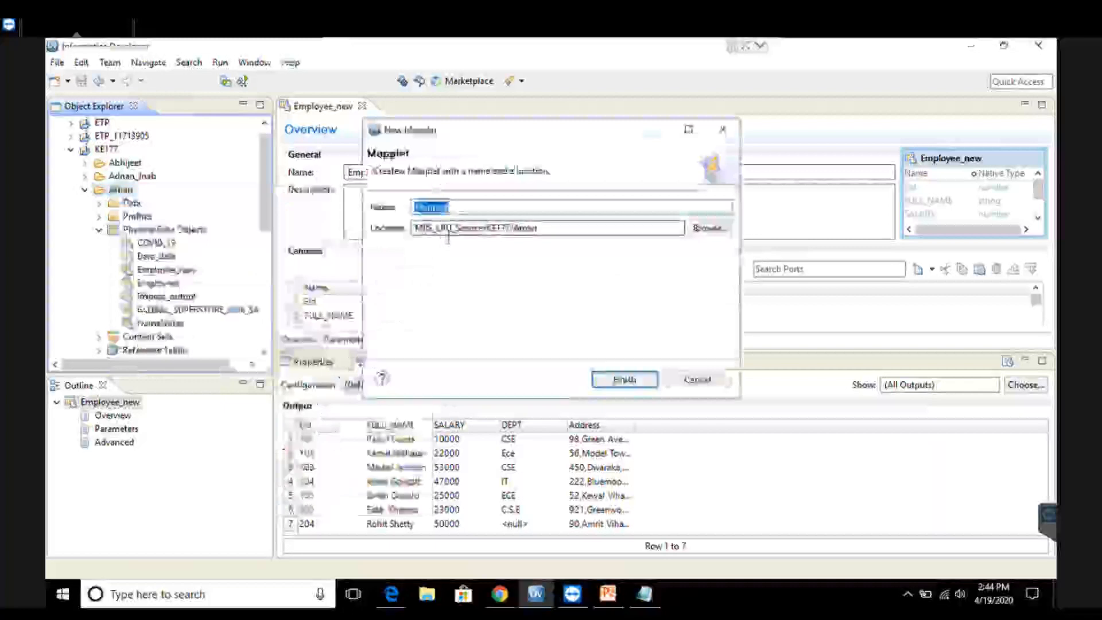
click(415, 208)
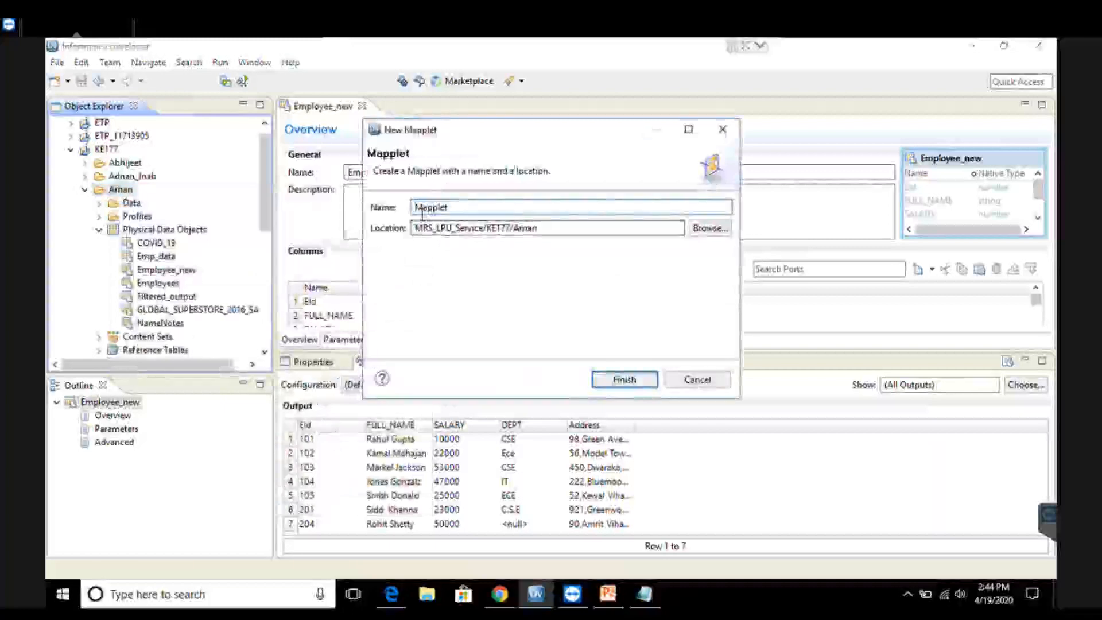
text(Dept_)
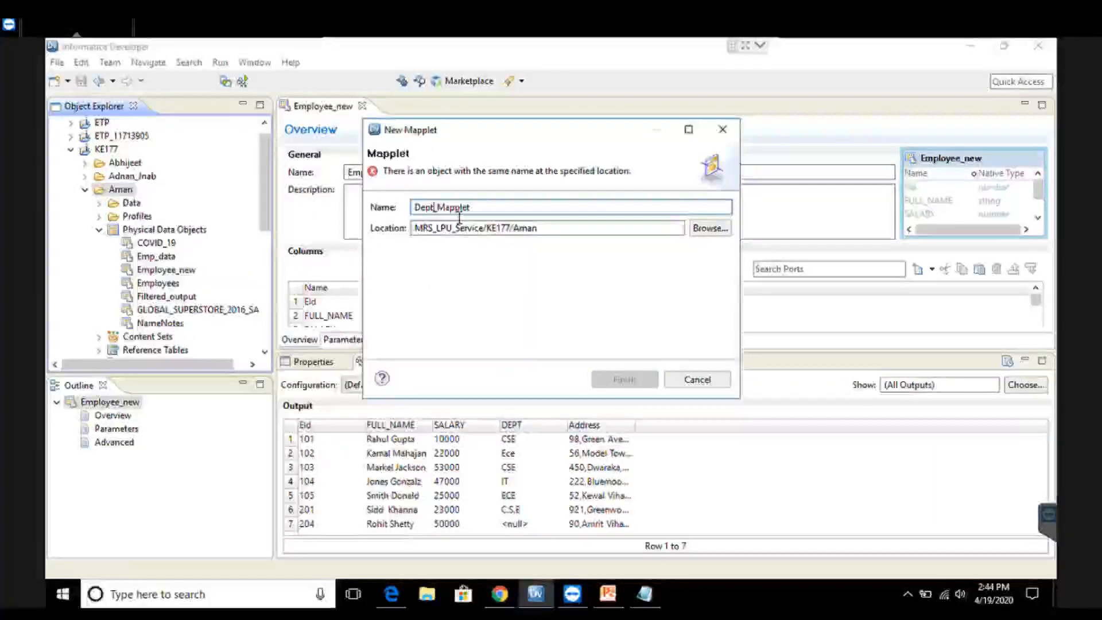
key(BackSpace)
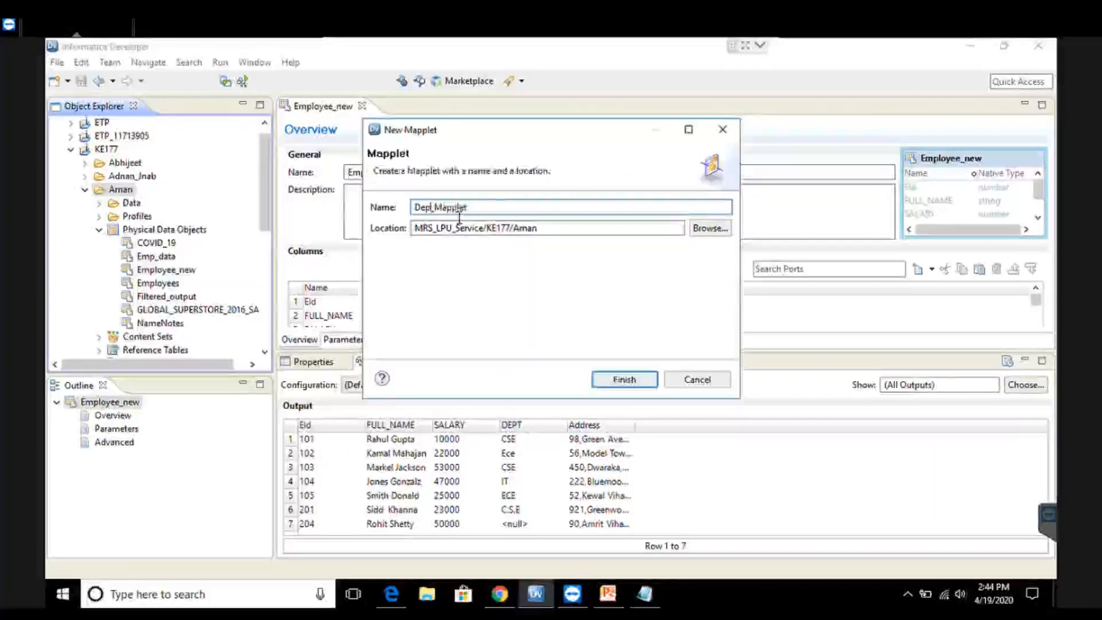
text(artment)
click(624, 380)
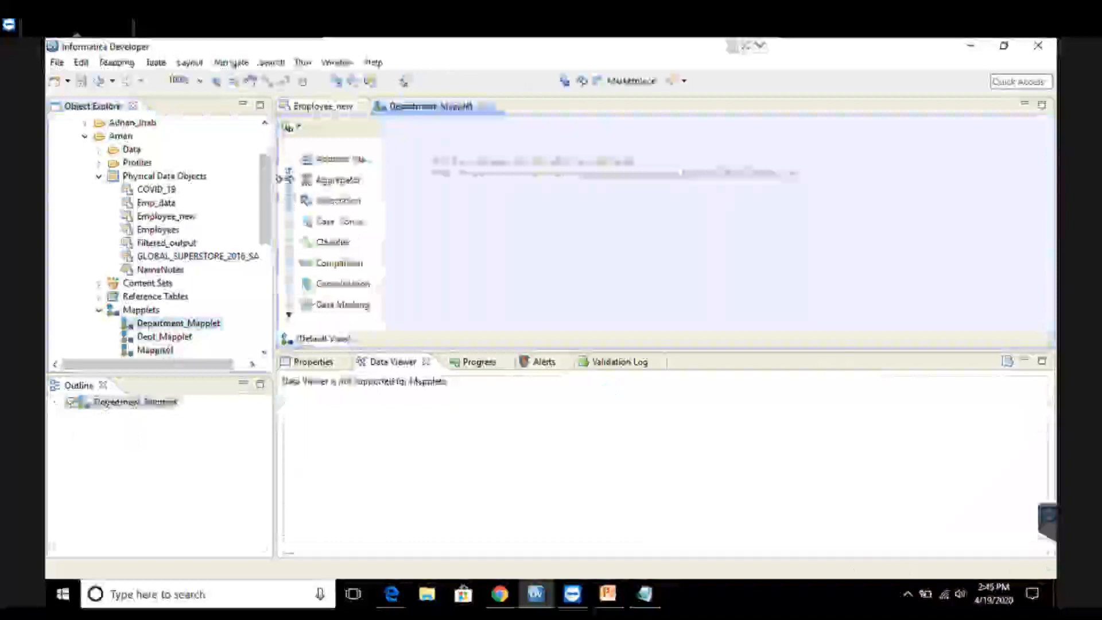
scroll(268, 194, down, 1)
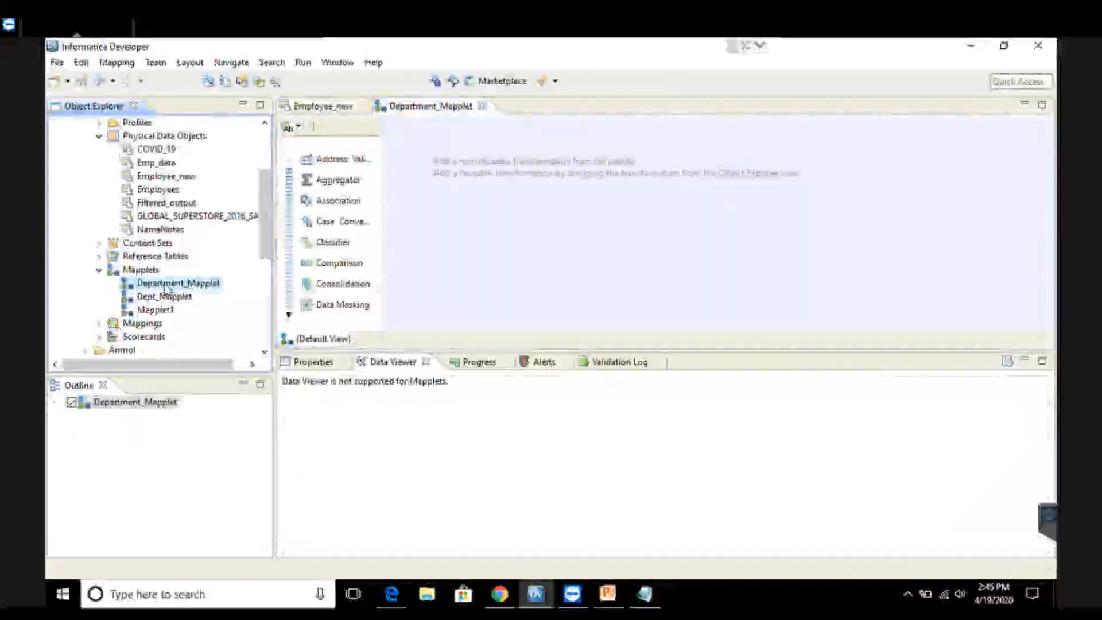
mouse_move(166, 289)
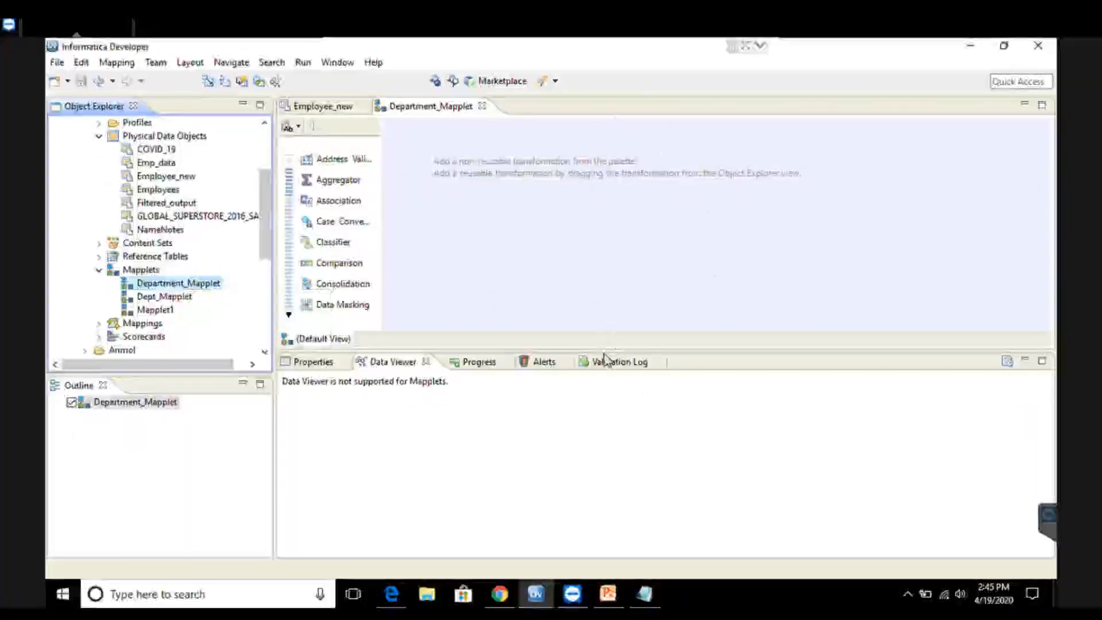
Enlarge the mapplet canvas, add an Input transformation and place it near the canvas's upper-left area.
drag(604, 350, 603, 419)
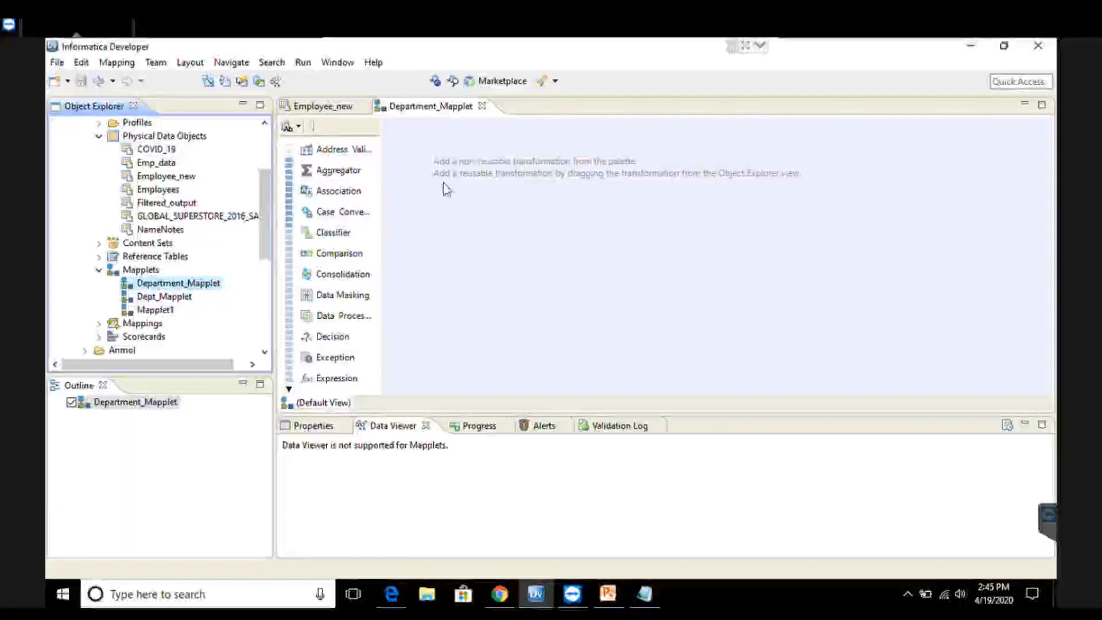
right_click(425, 172)
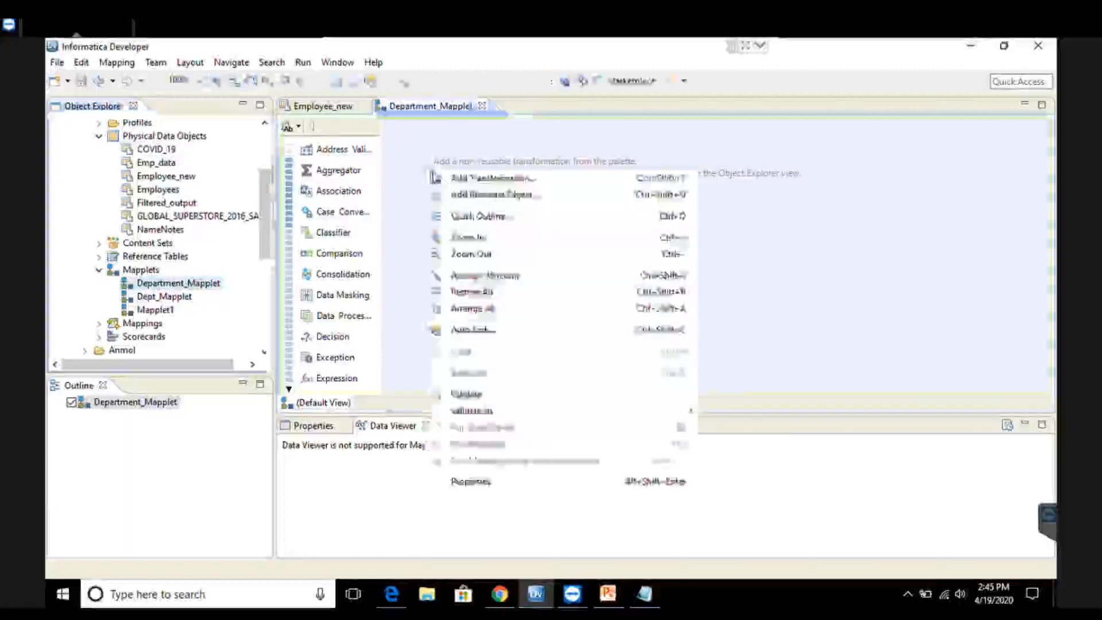
click(445, 180)
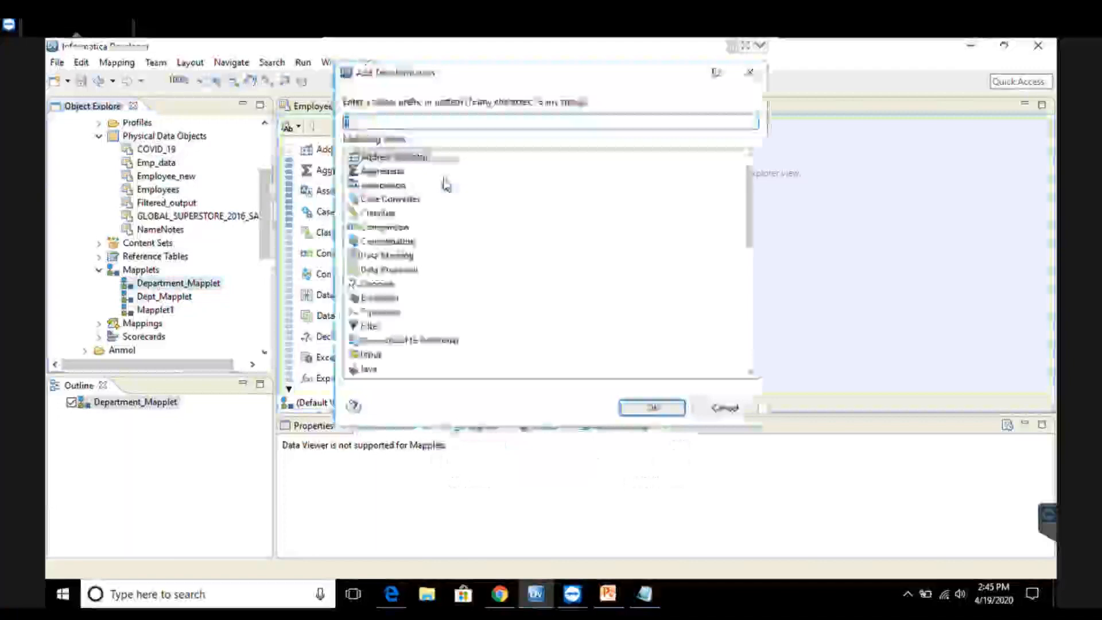
text(input)
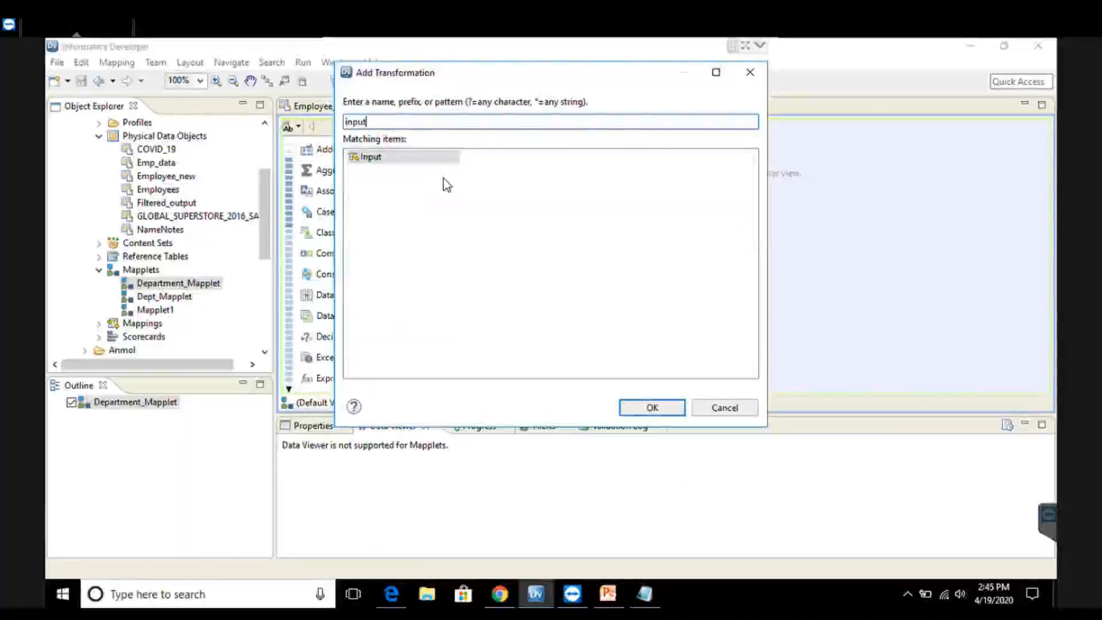
click(407, 163)
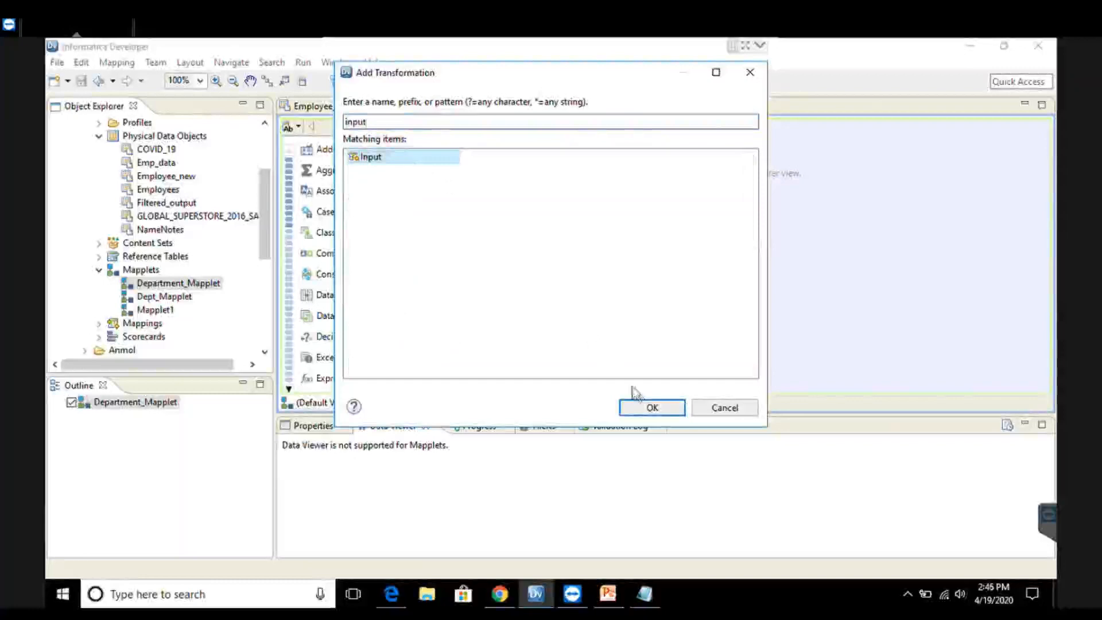
click(643, 409)
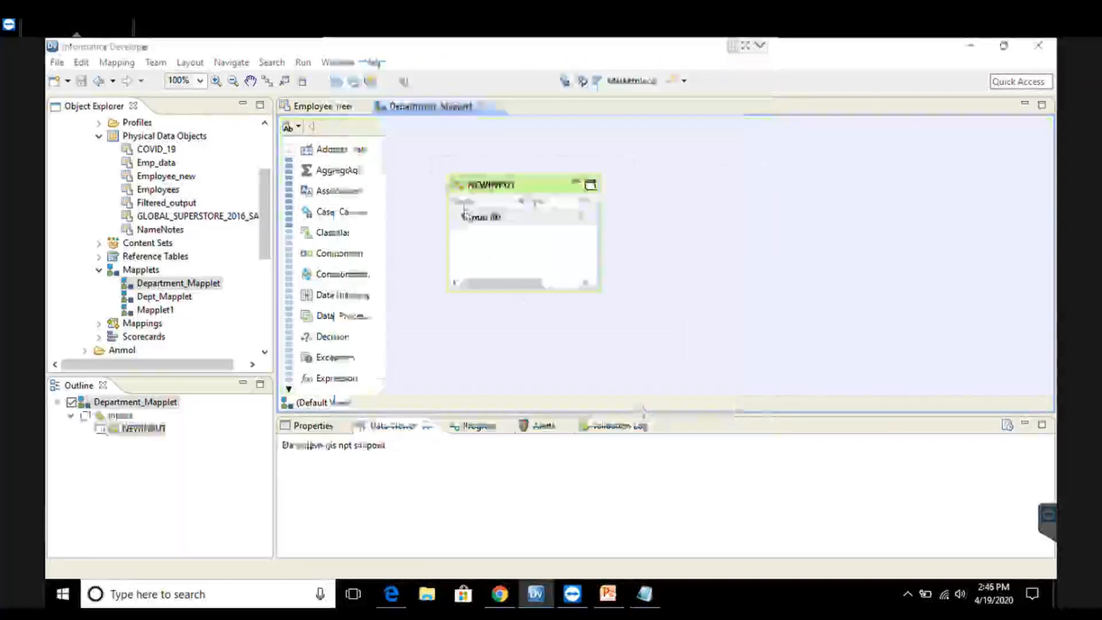
mouse_move(494, 184)
click(478, 165)
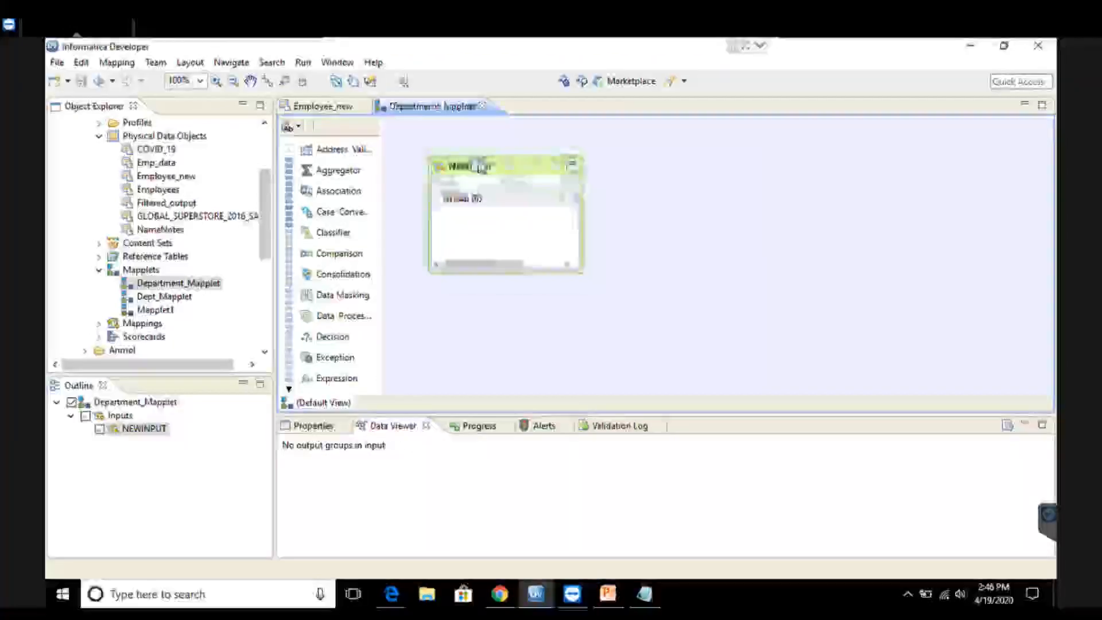
Add a string port to the Input transformation and name it input_data.
click(630, 182)
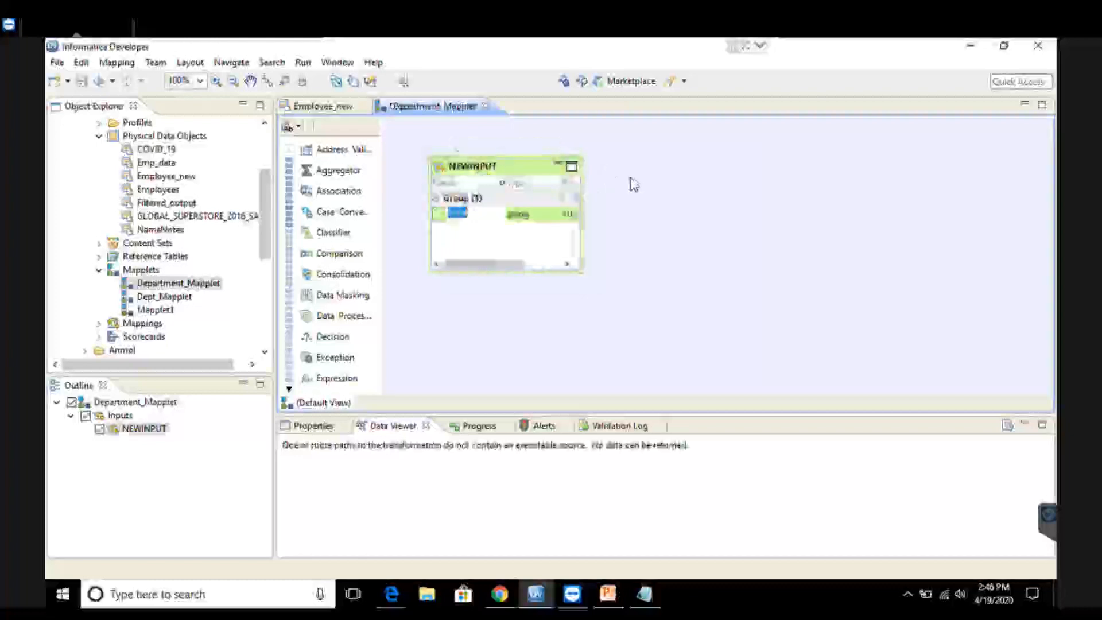
double_click(466, 217)
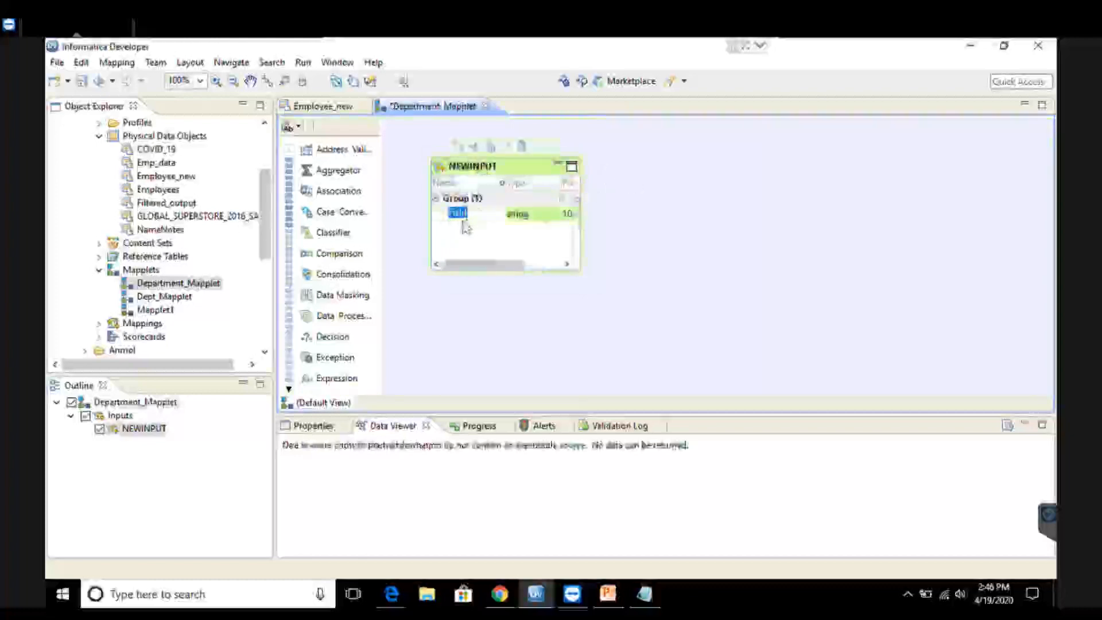
click(515, 172)
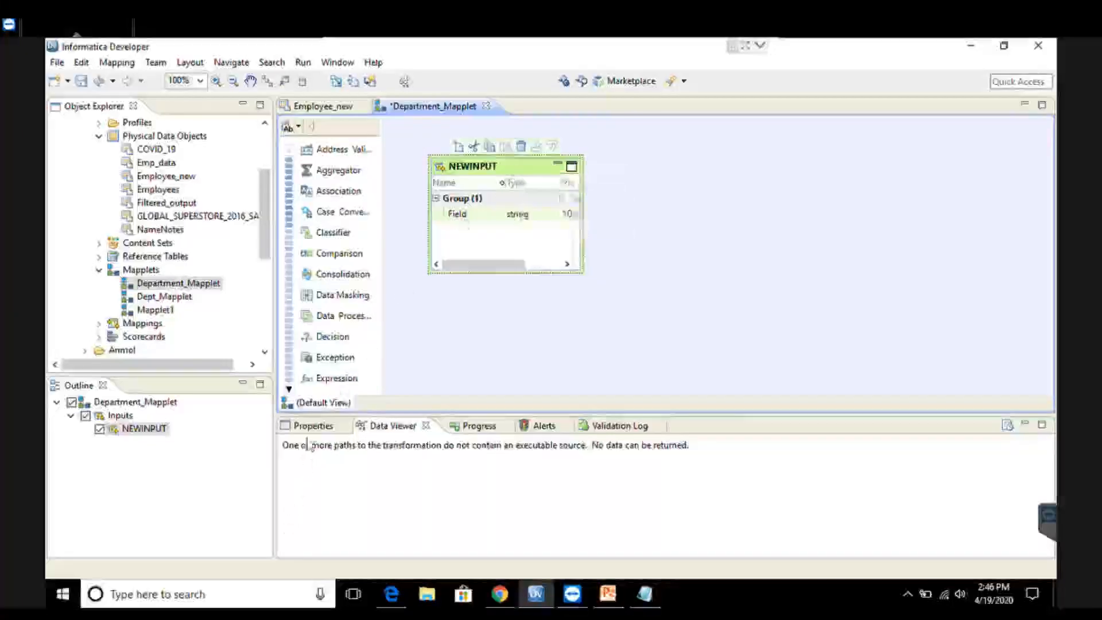
click(313, 427)
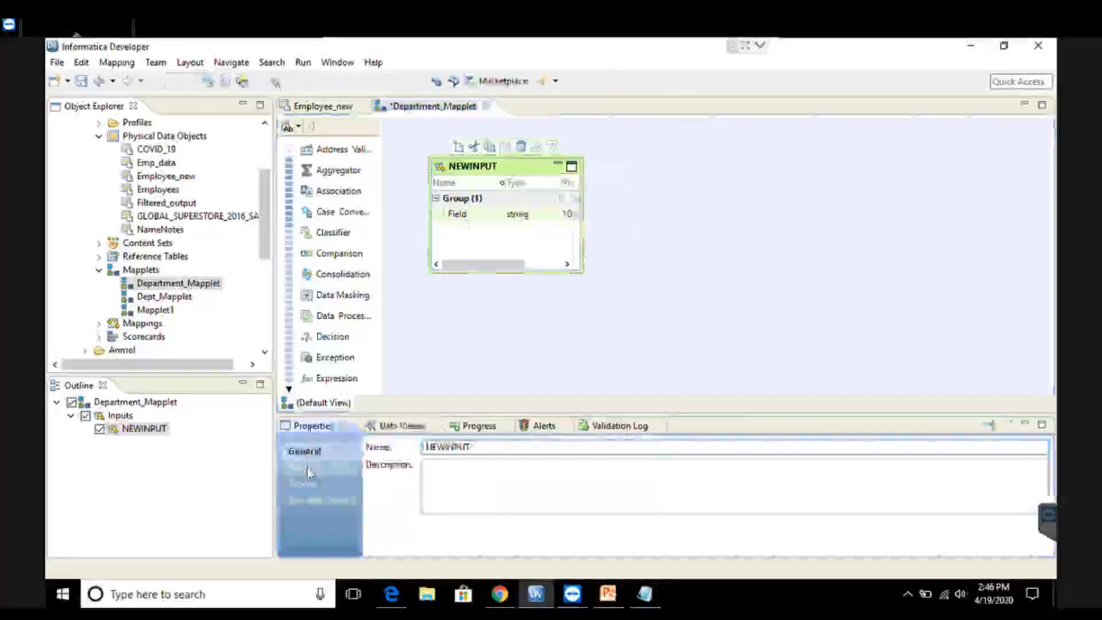
click(307, 470)
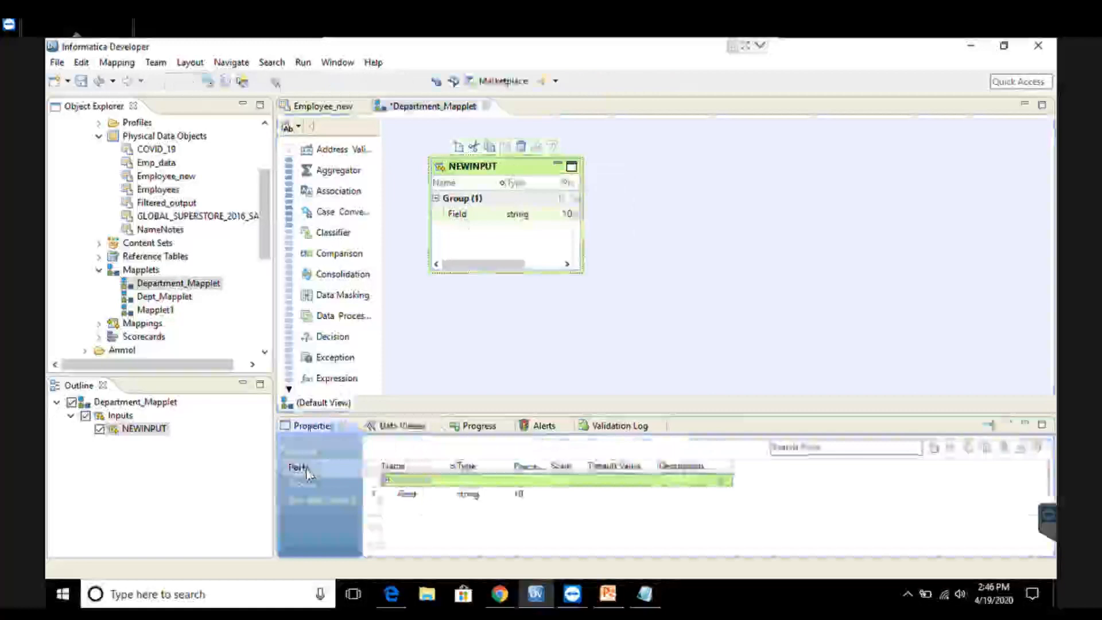
click(418, 499)
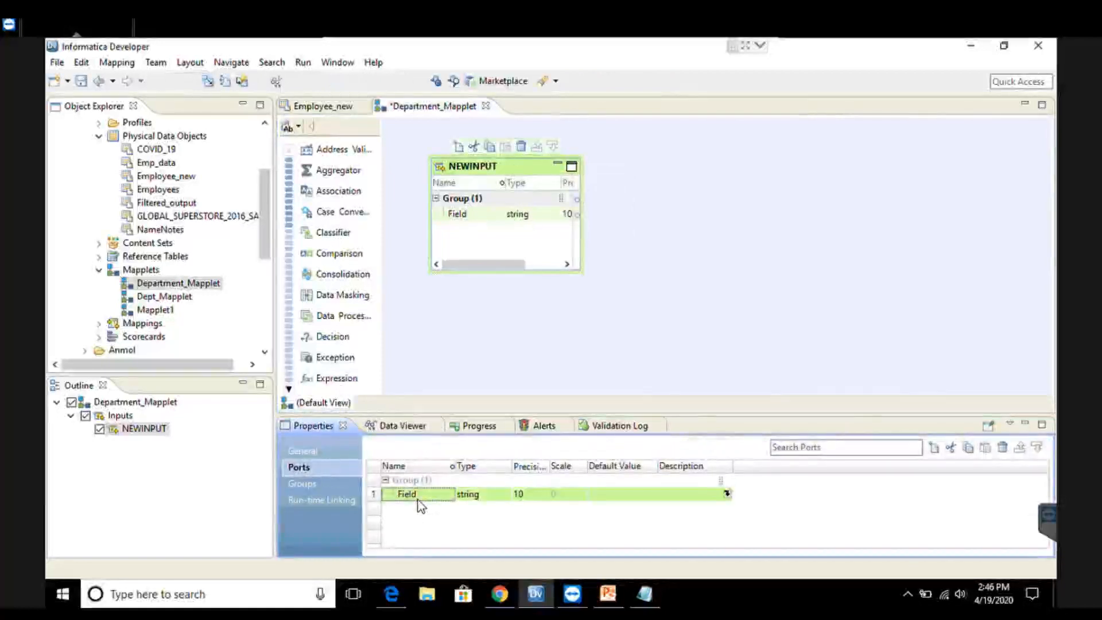
key(BackSpace)
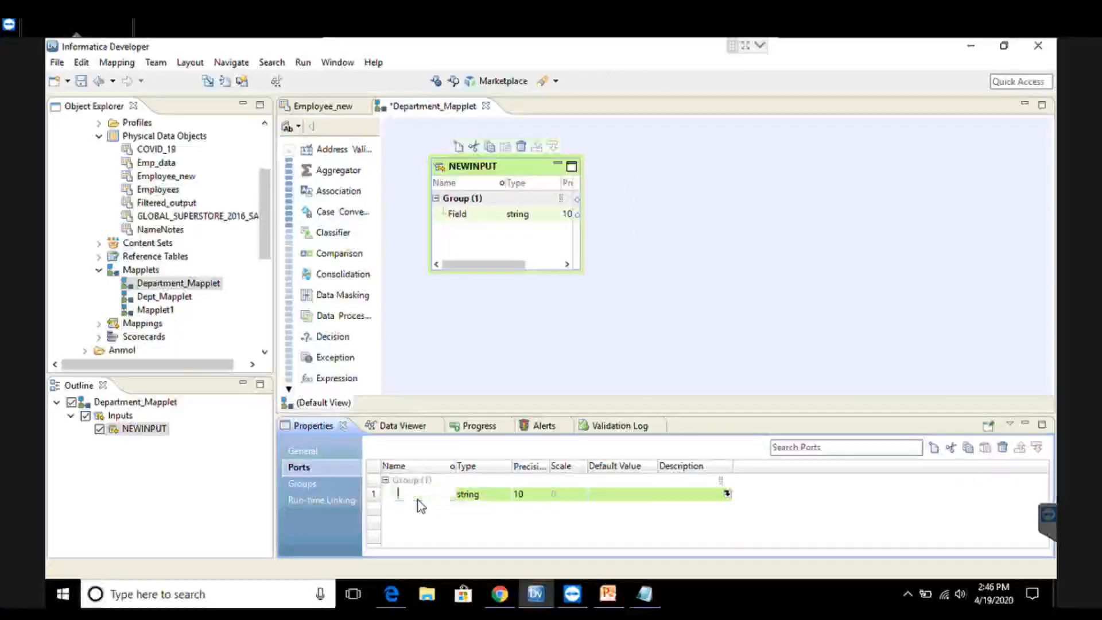
text(input_data)
click(636, 255)
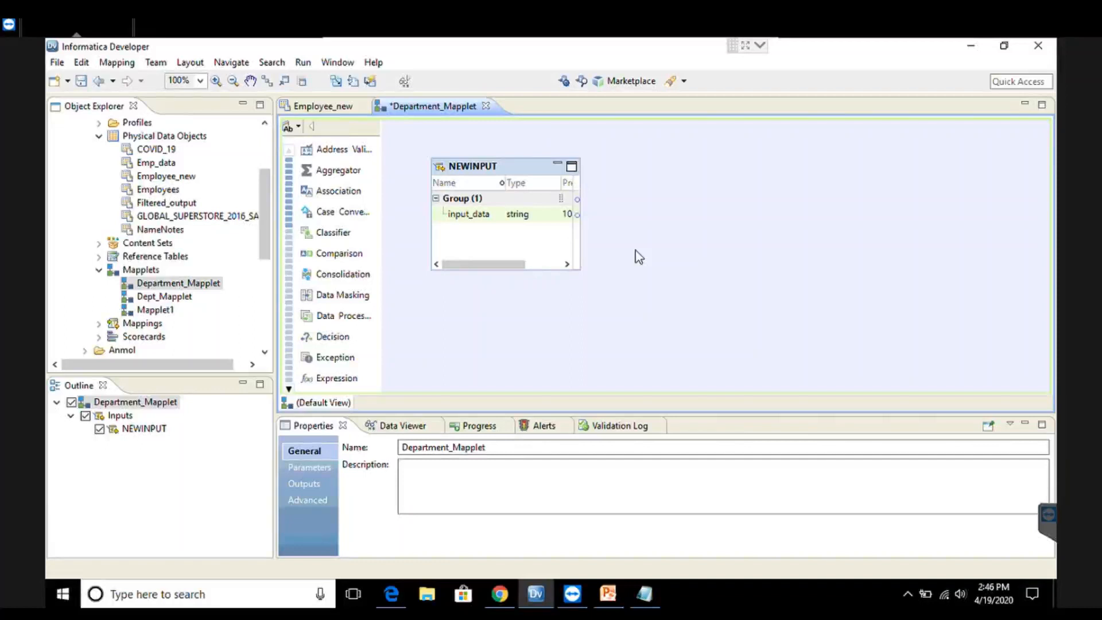
Add a Parser transformation of type Token Parser and place it to the right of the Input transformation.
right_click(688, 183)
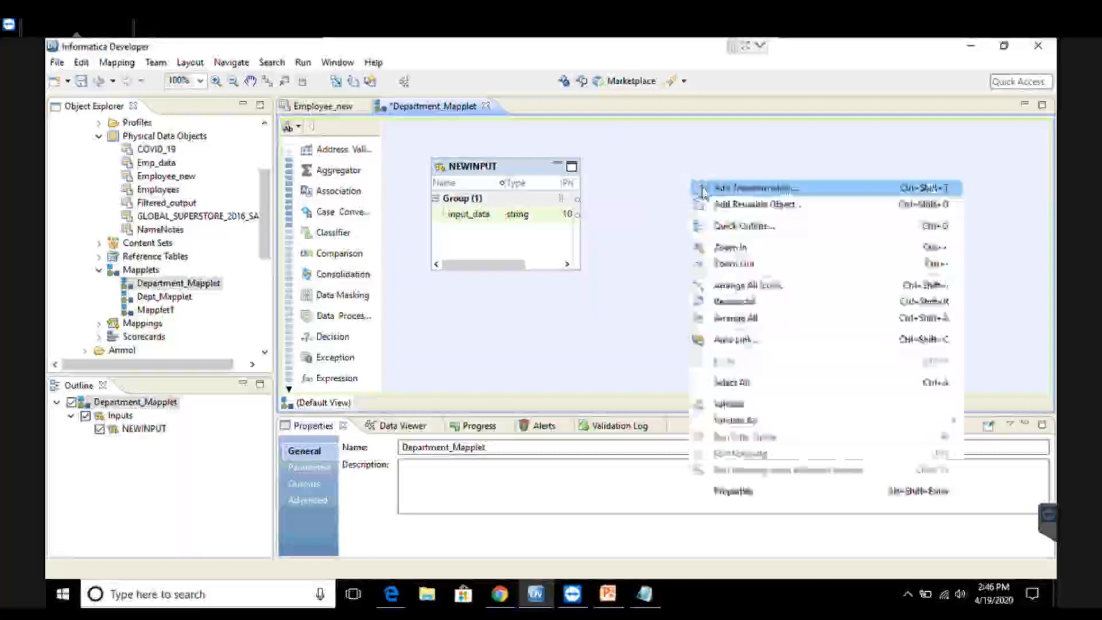
click(701, 189)
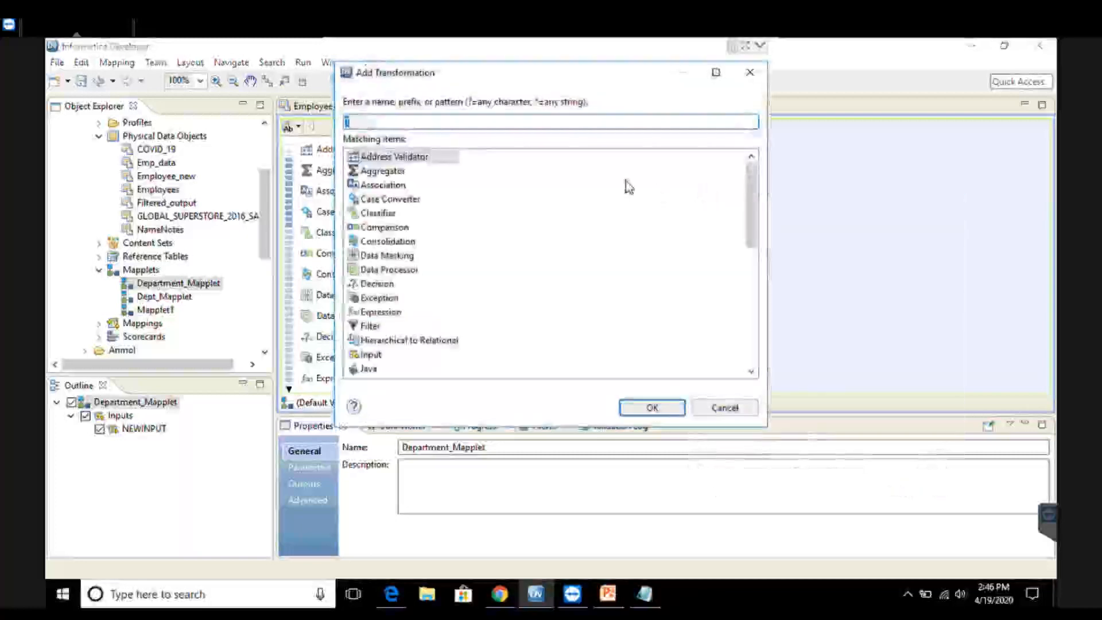
text(Pa)
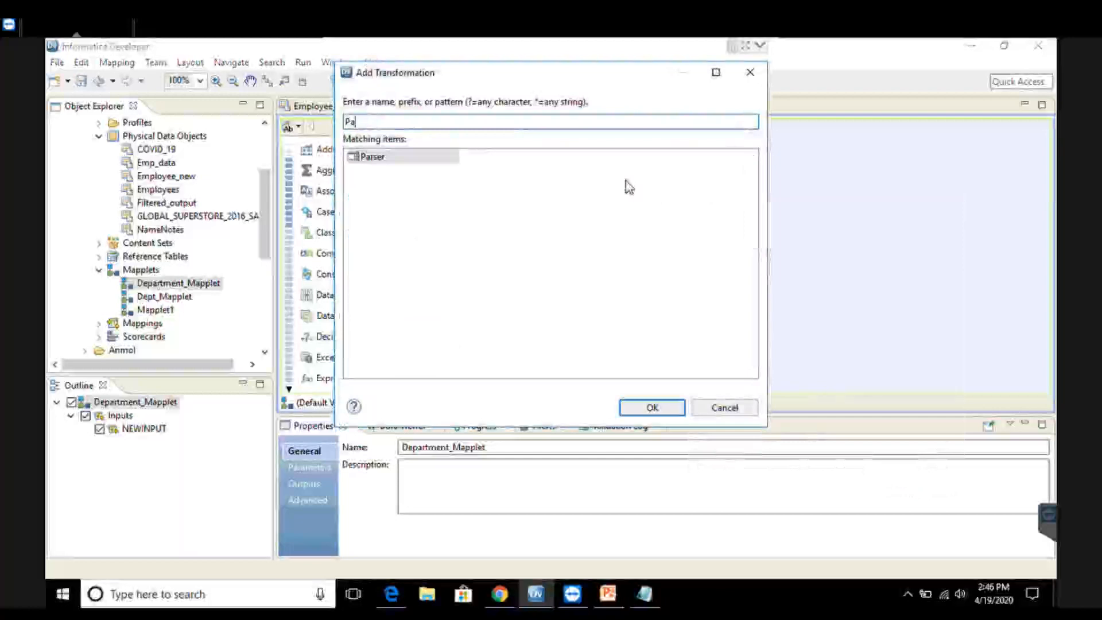
text(rser)
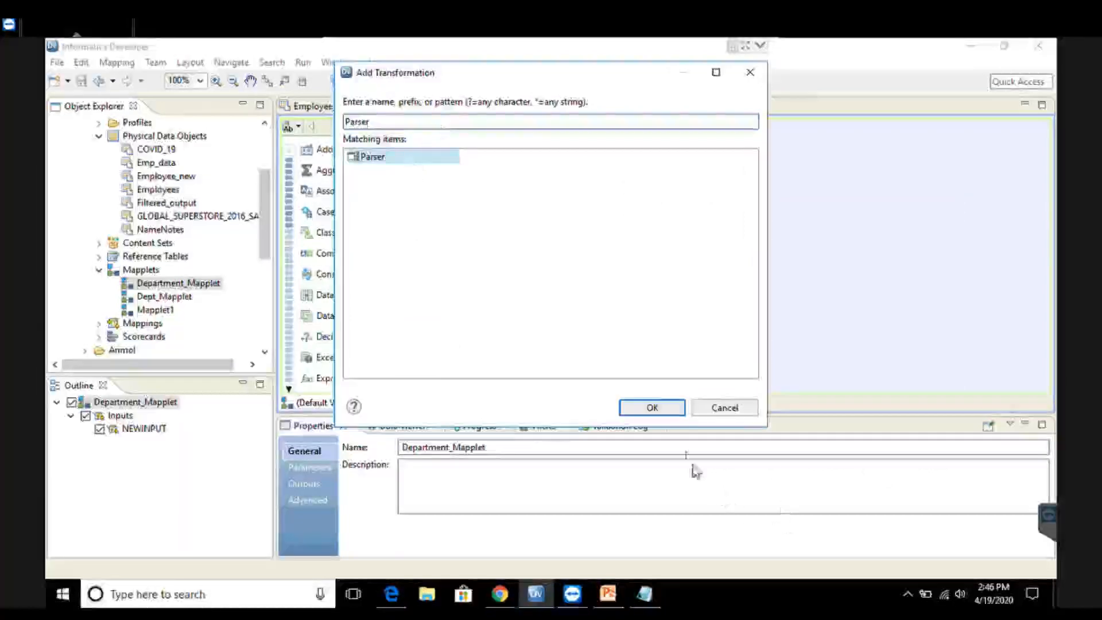
click(652, 408)
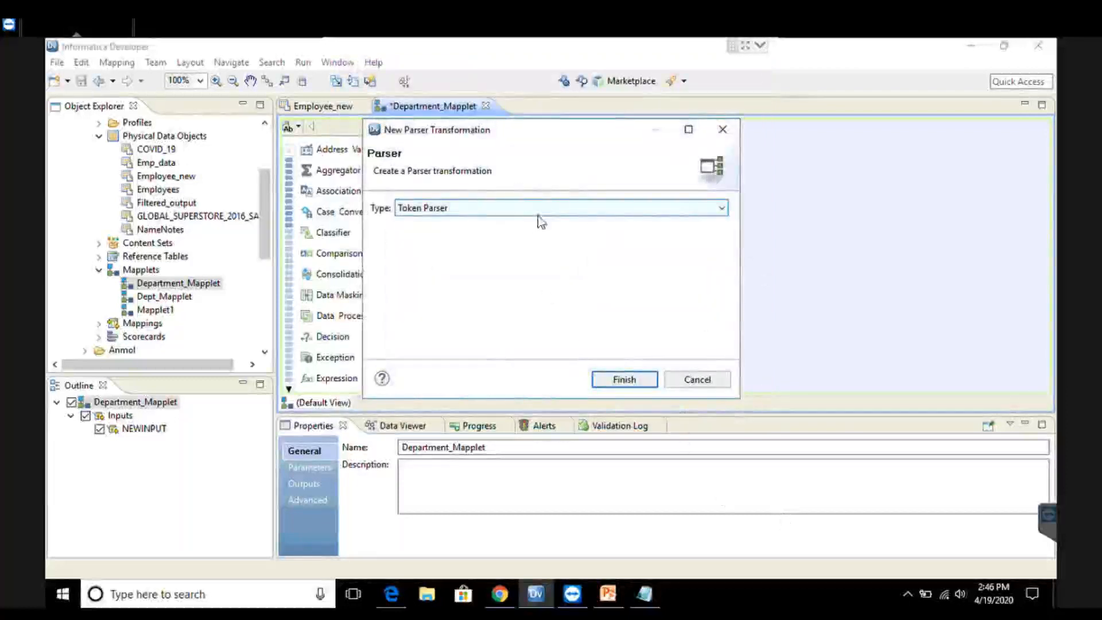
click(539, 213)
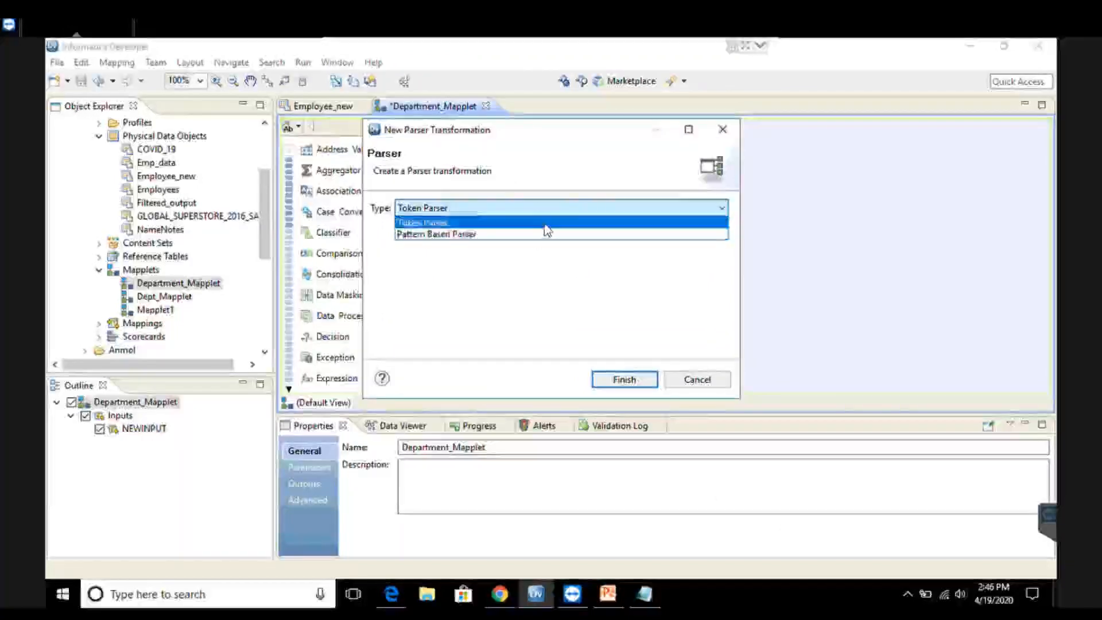
click(545, 224)
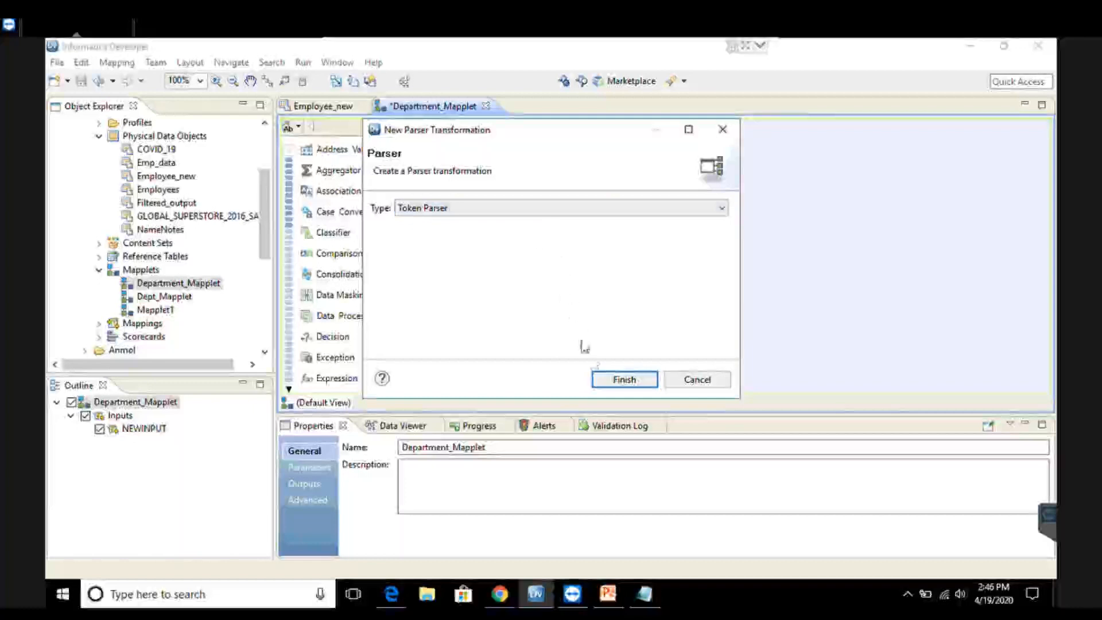
click(602, 381)
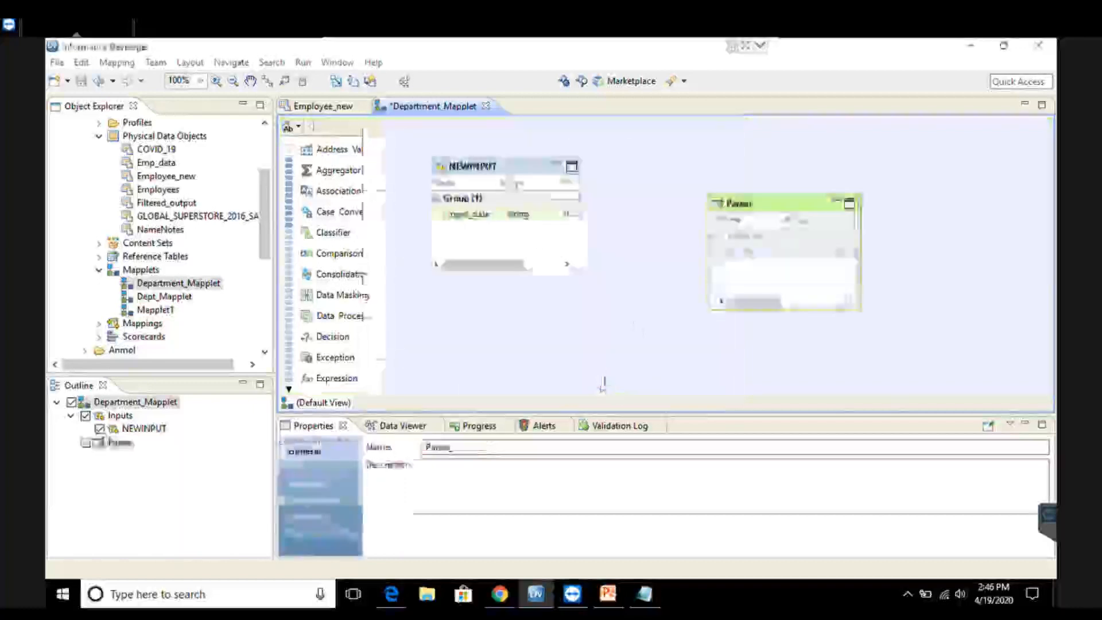
drag(749, 203, 712, 148)
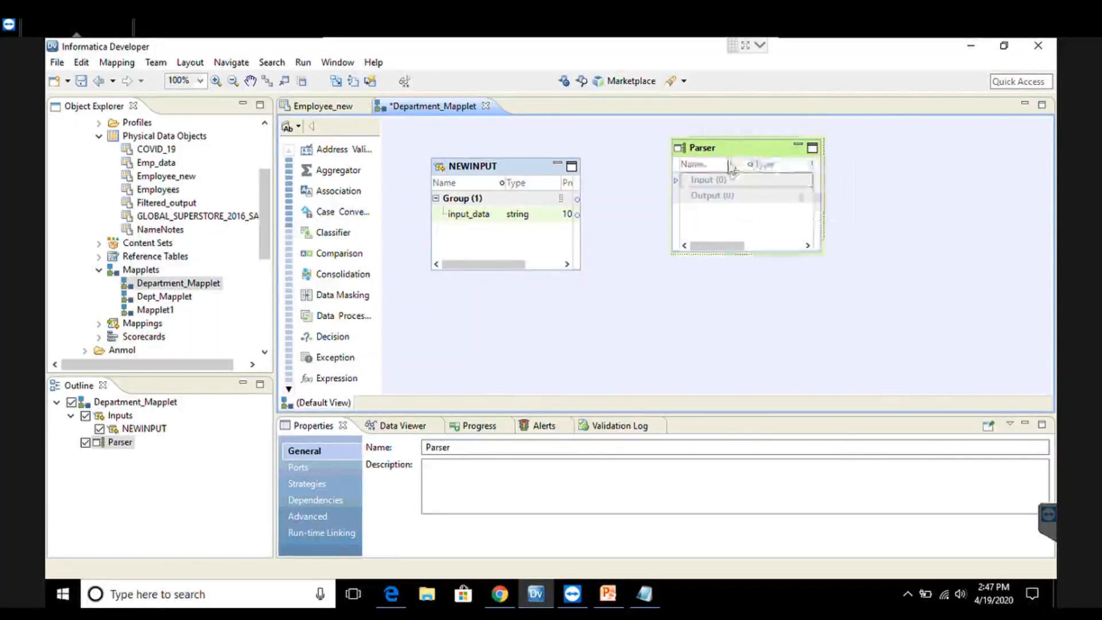
drag(732, 151, 733, 188)
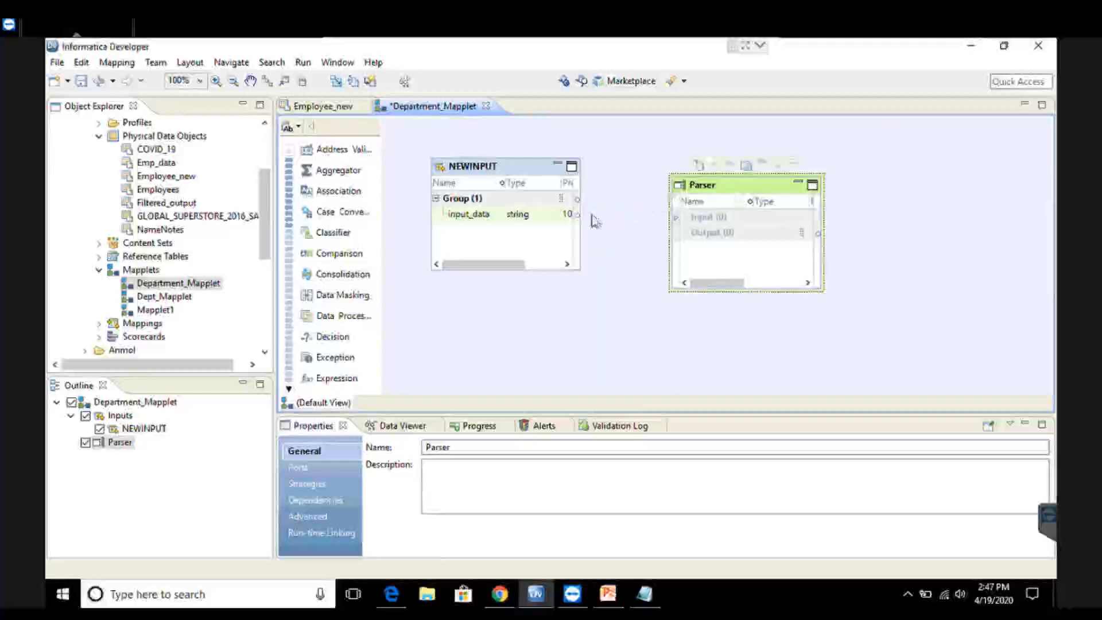
Link the input_data port of the Input transformation to the Parser transformation's input group.
click(543, 220)
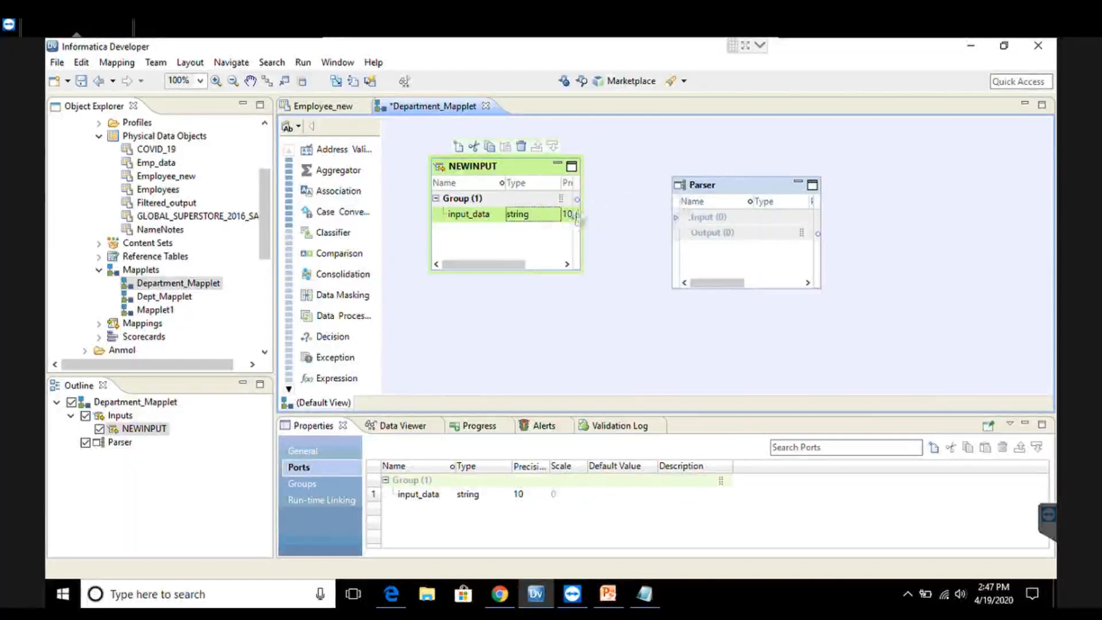
drag(577, 215, 684, 224)
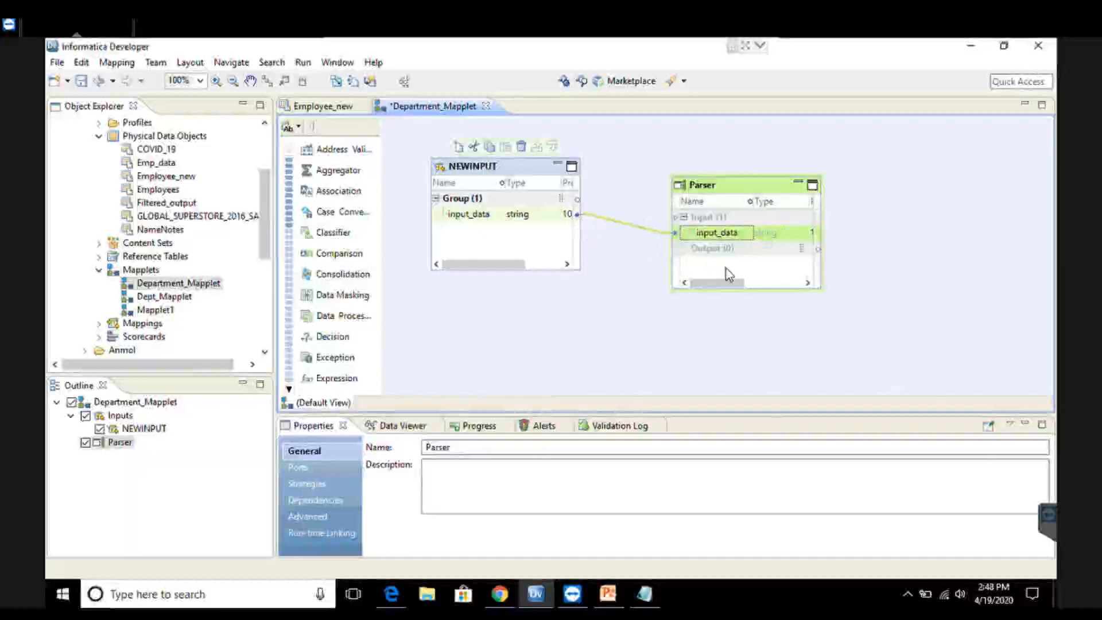
click(636, 287)
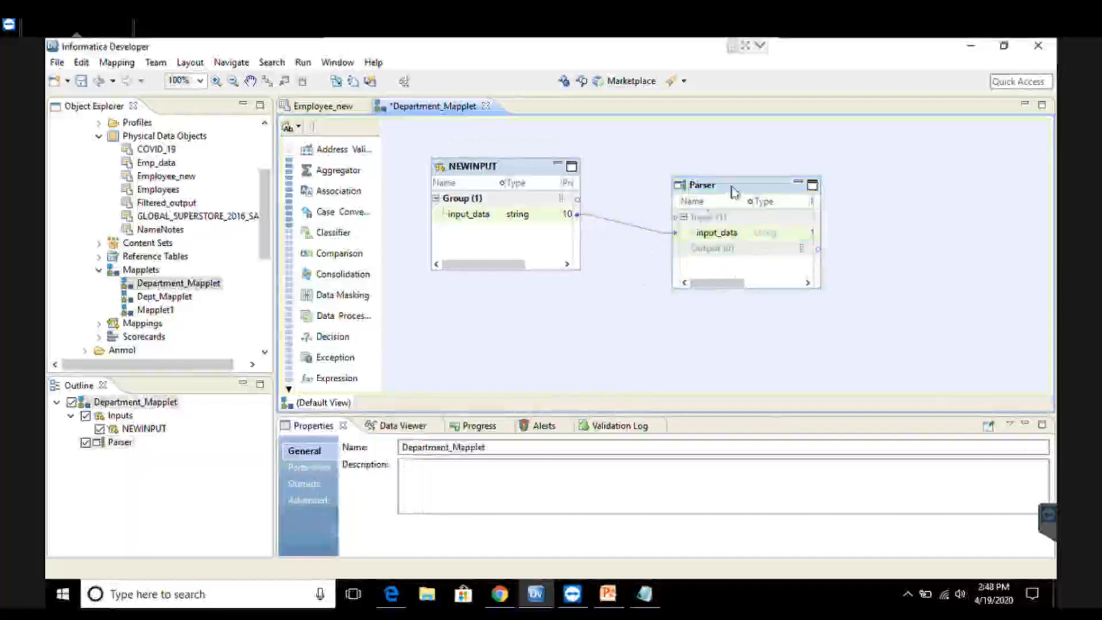
Start a new strategy for the Parser transformation and name it Parser_dept.
mouse_move(732, 192)
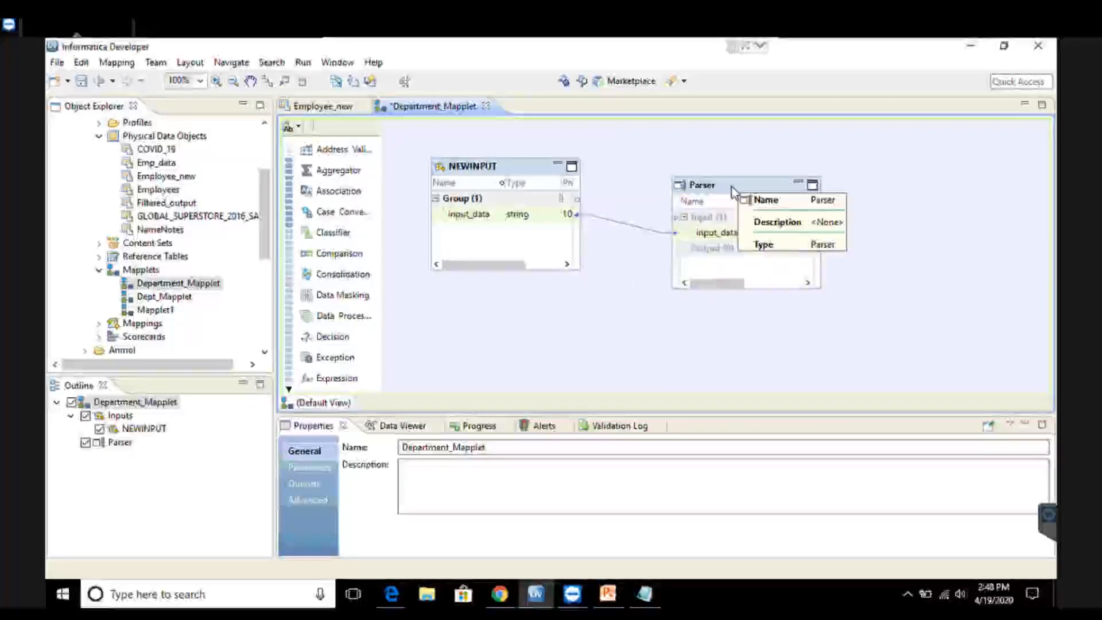
click(732, 187)
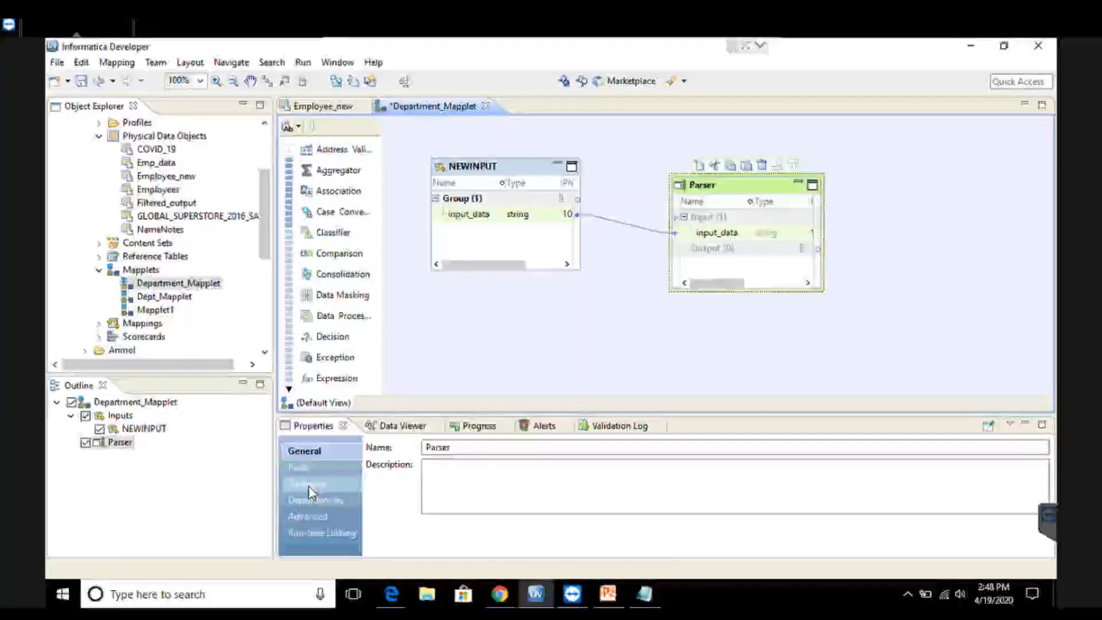
click(308, 485)
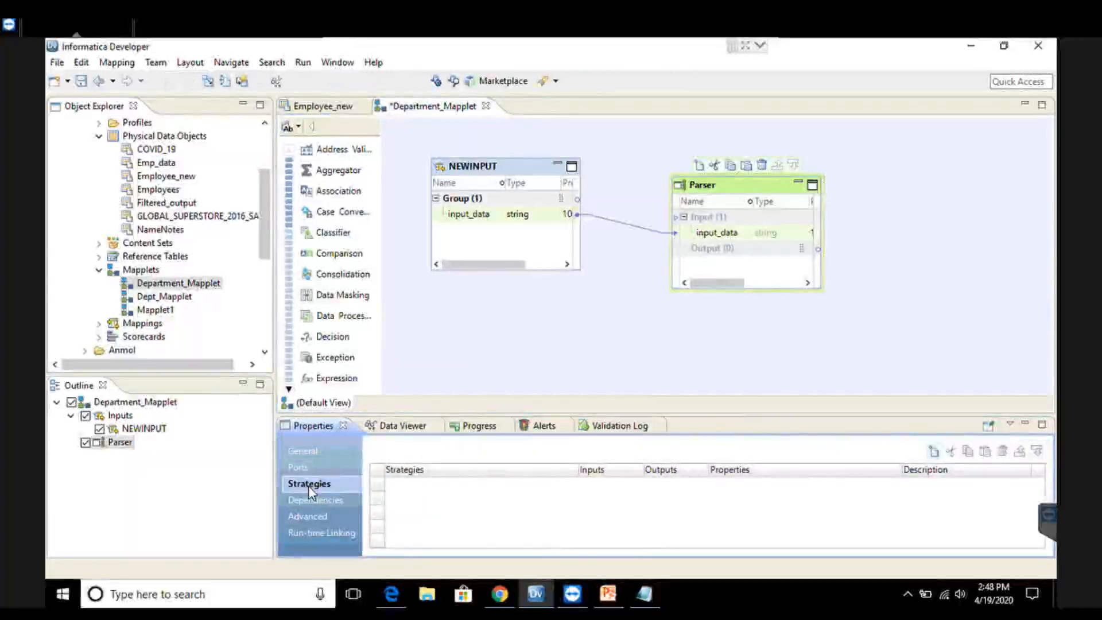
click(934, 454)
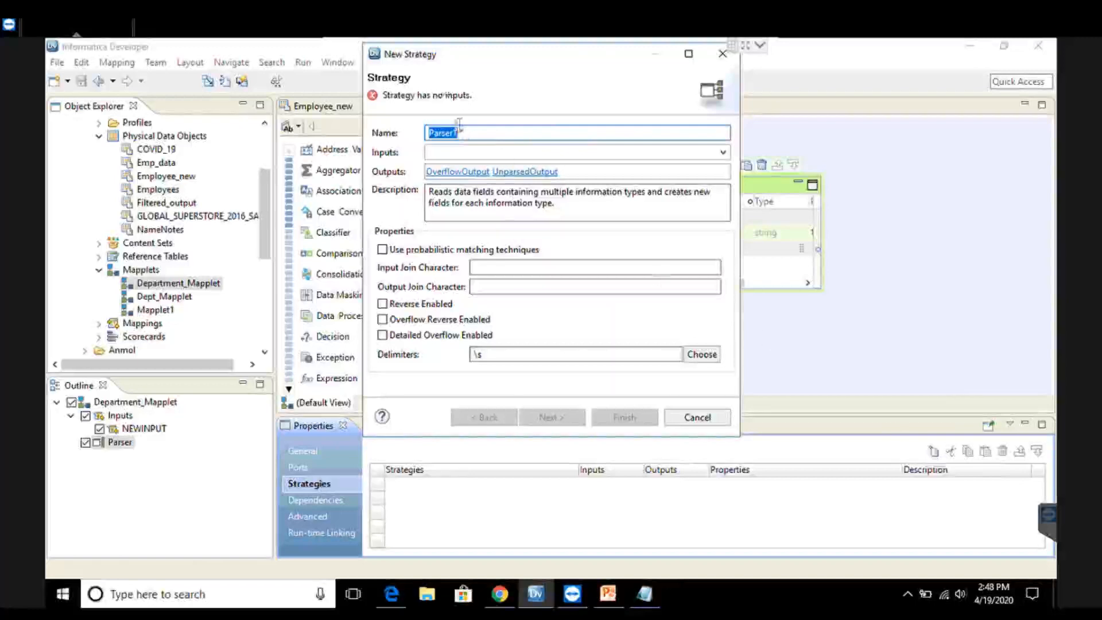
click(475, 135)
key(BackSpace)
text(_dept)
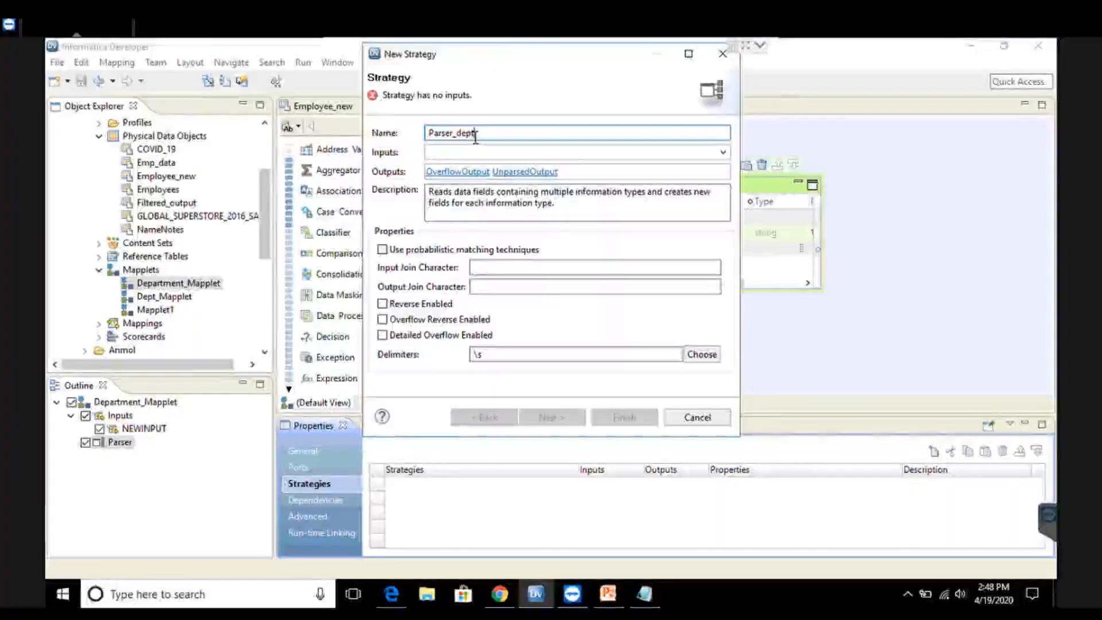
Assign input_data as the strategy's input, keeping probabilistic matching techniques turned off.
click(497, 158)
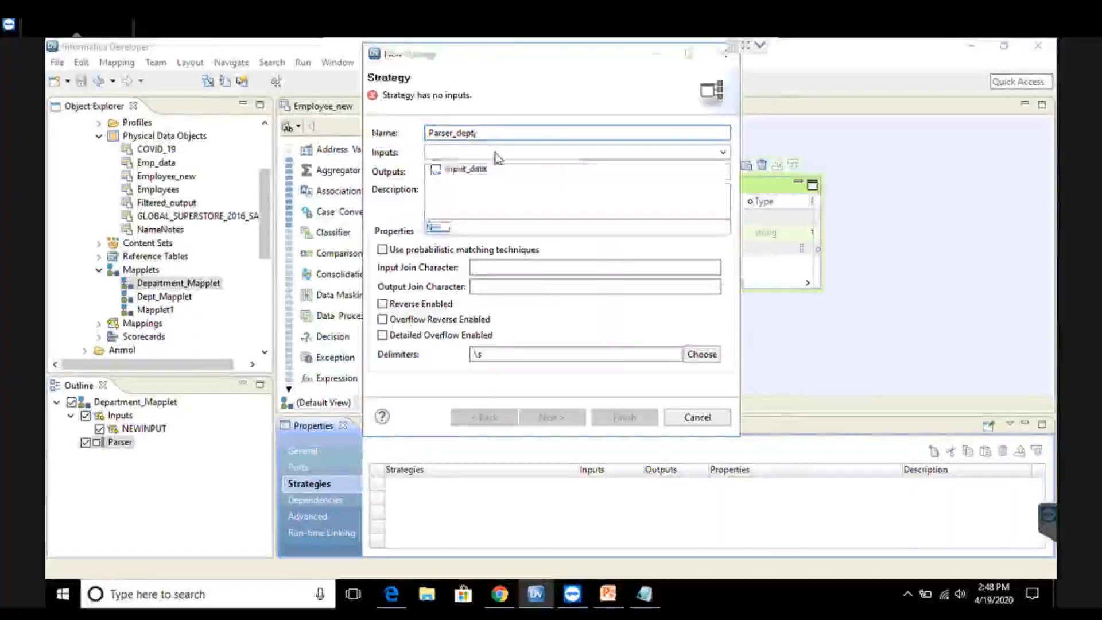
click(437, 171)
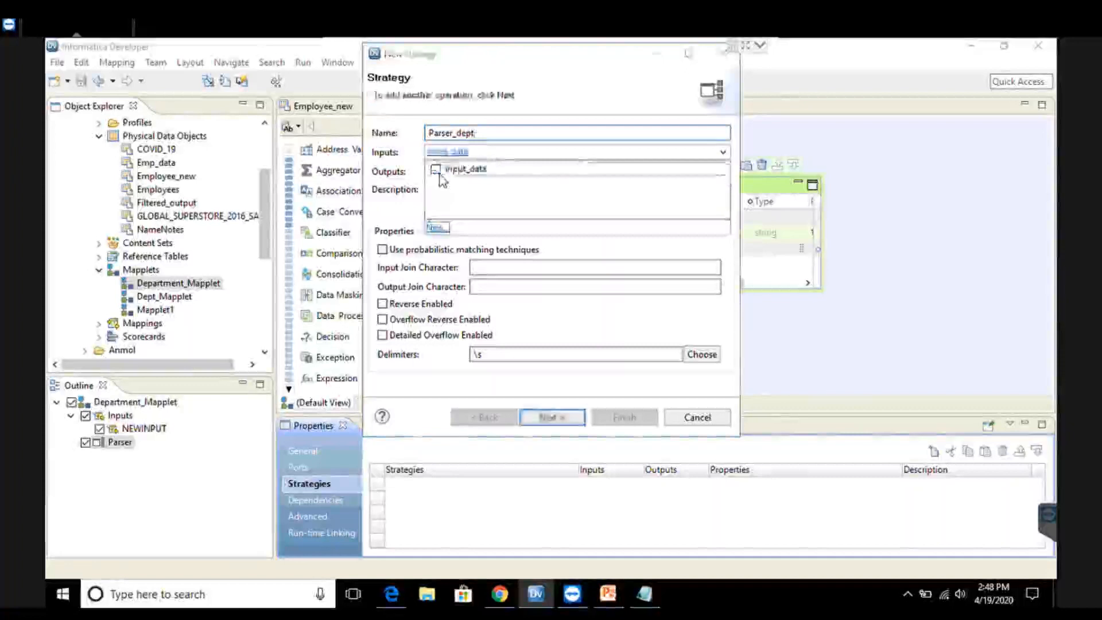
click(598, 259)
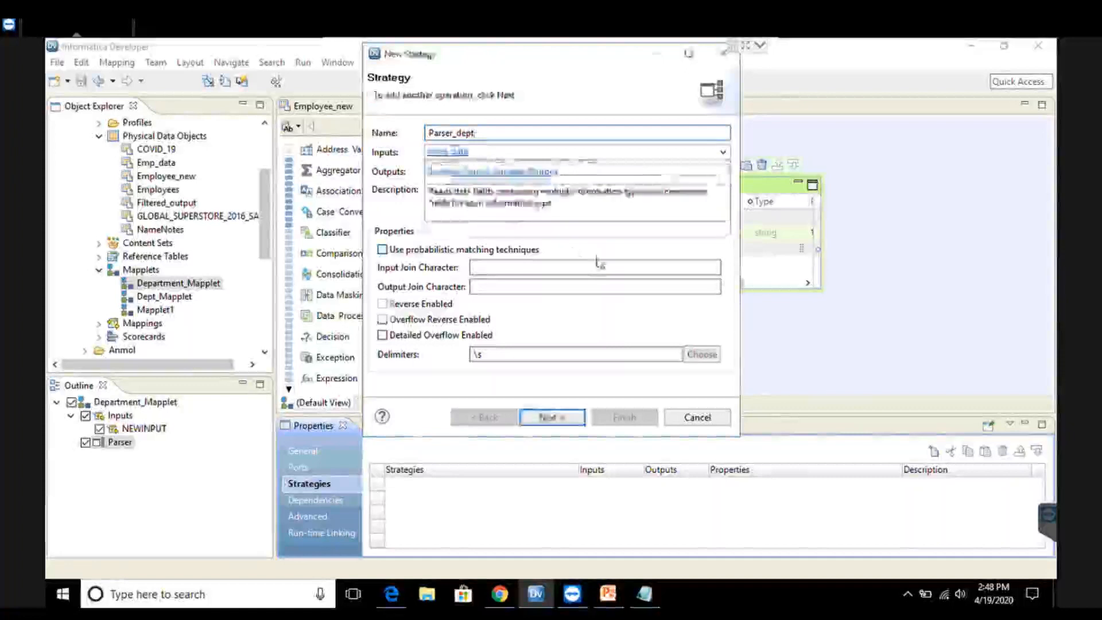
click(382, 250)
click(383, 250)
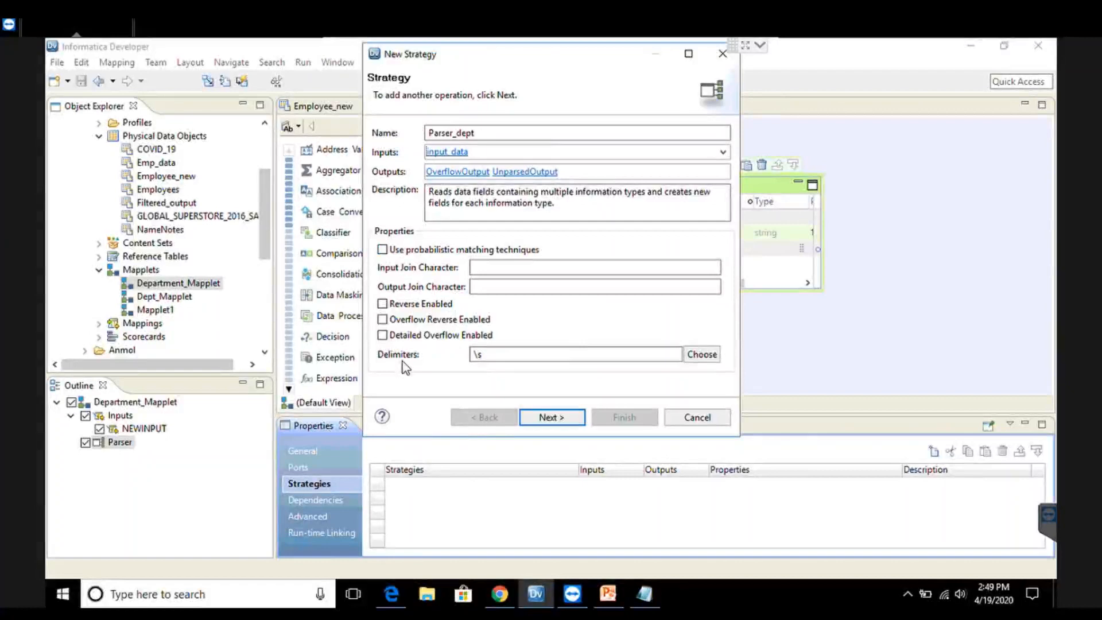
Add a Parse using Reference Table operation to the Parser_dept strategy.
click(563, 419)
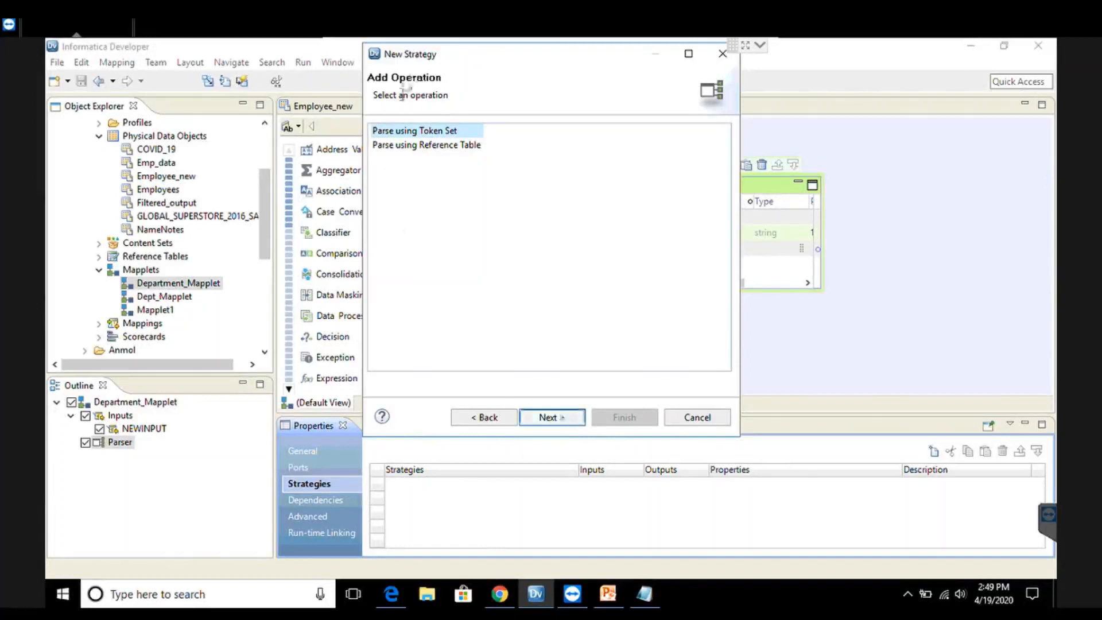
click(423, 151)
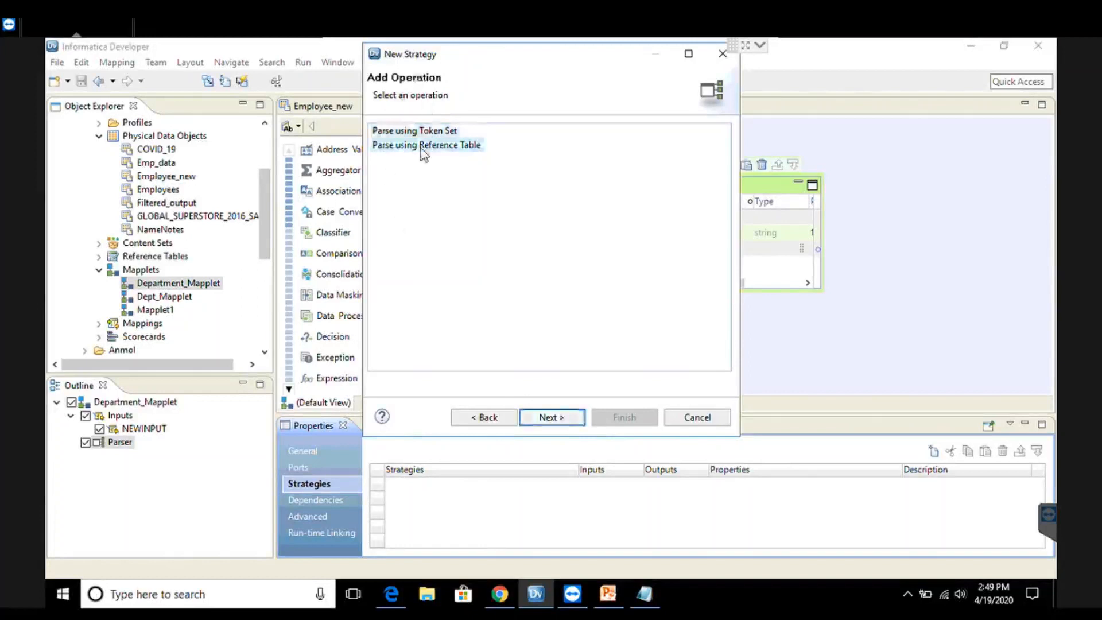
click(423, 151)
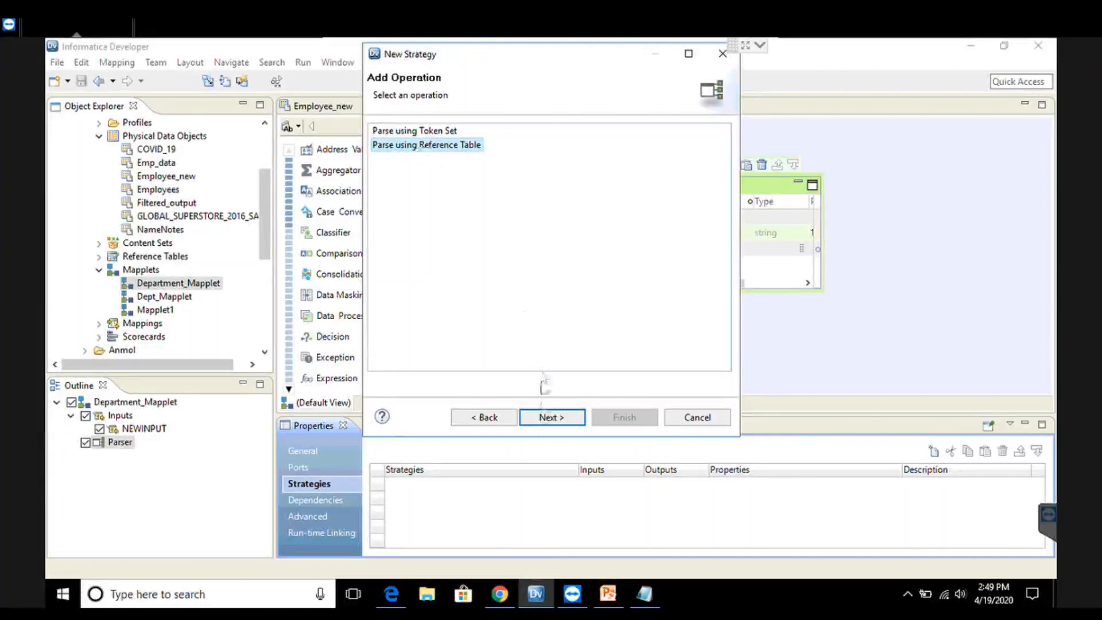
click(546, 418)
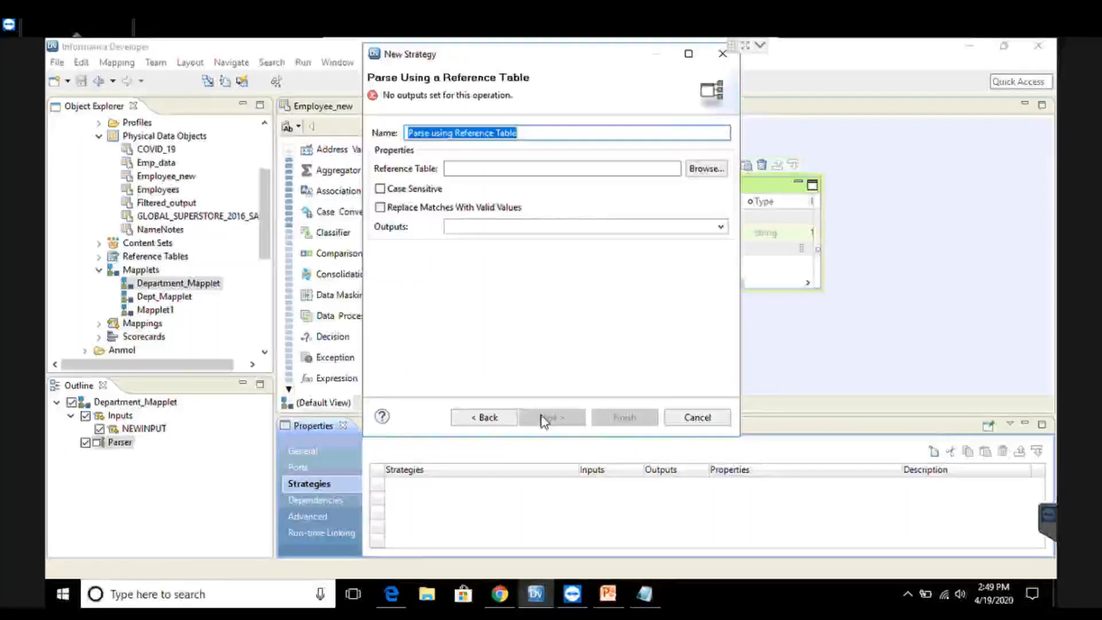
Try to assign Department_Reference_Table from the KE177 project's second folder to the parse operation.
click(587, 172)
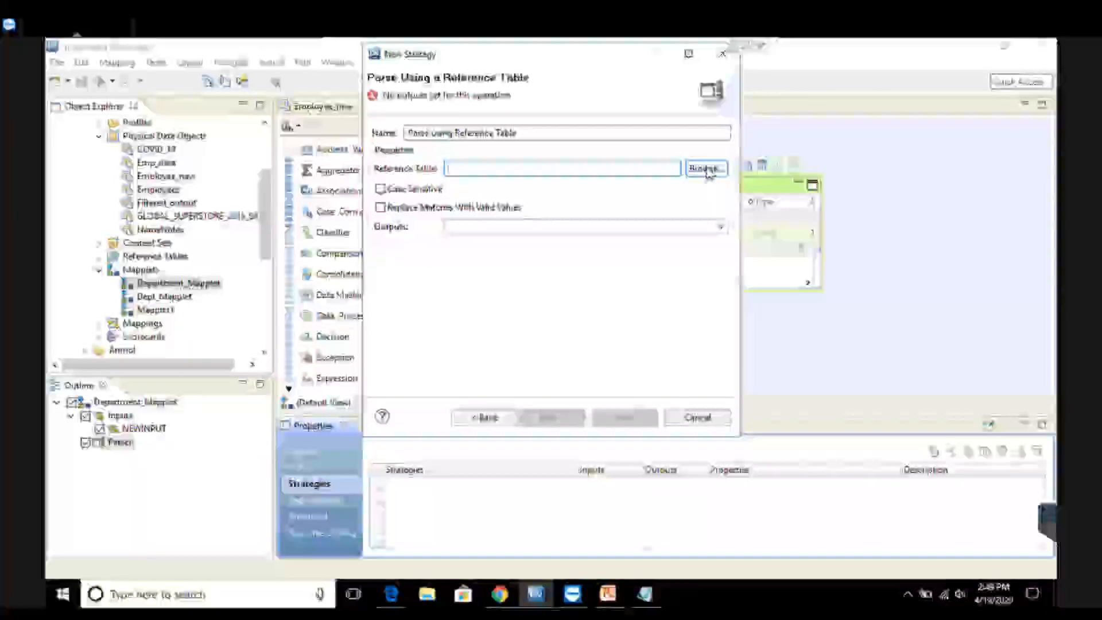
click(706, 170)
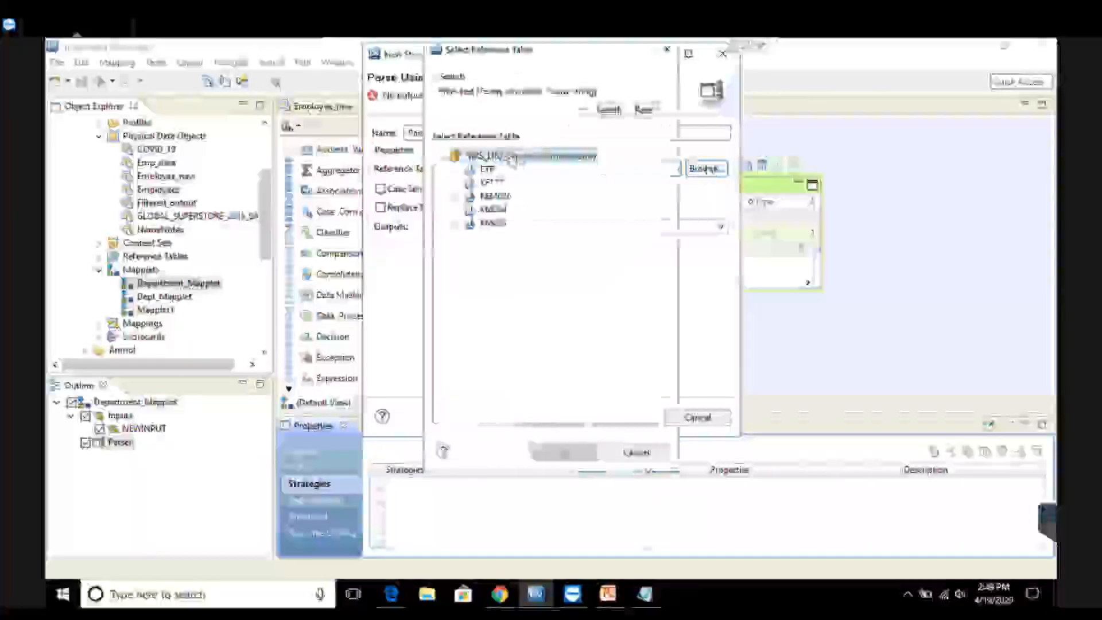
click(460, 175)
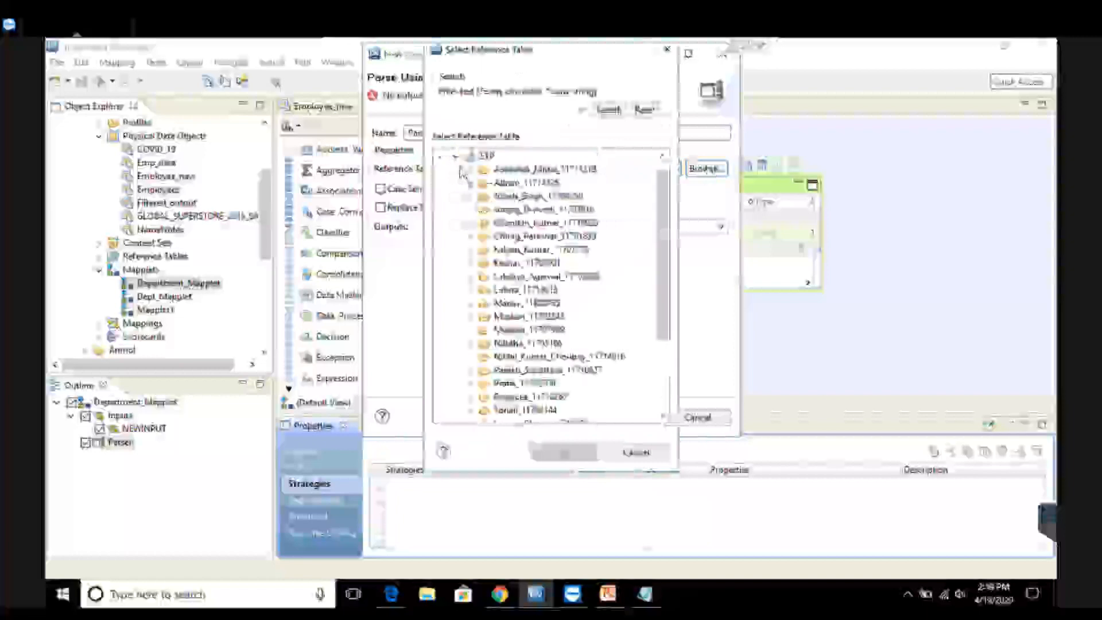
click(456, 156)
click(458, 183)
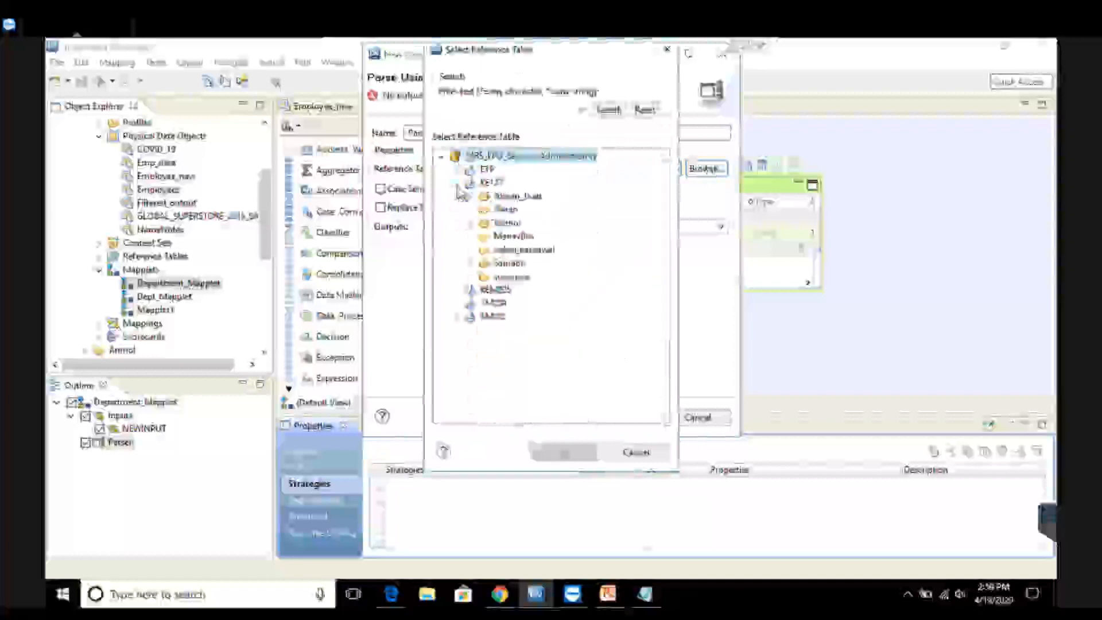
click(471, 210)
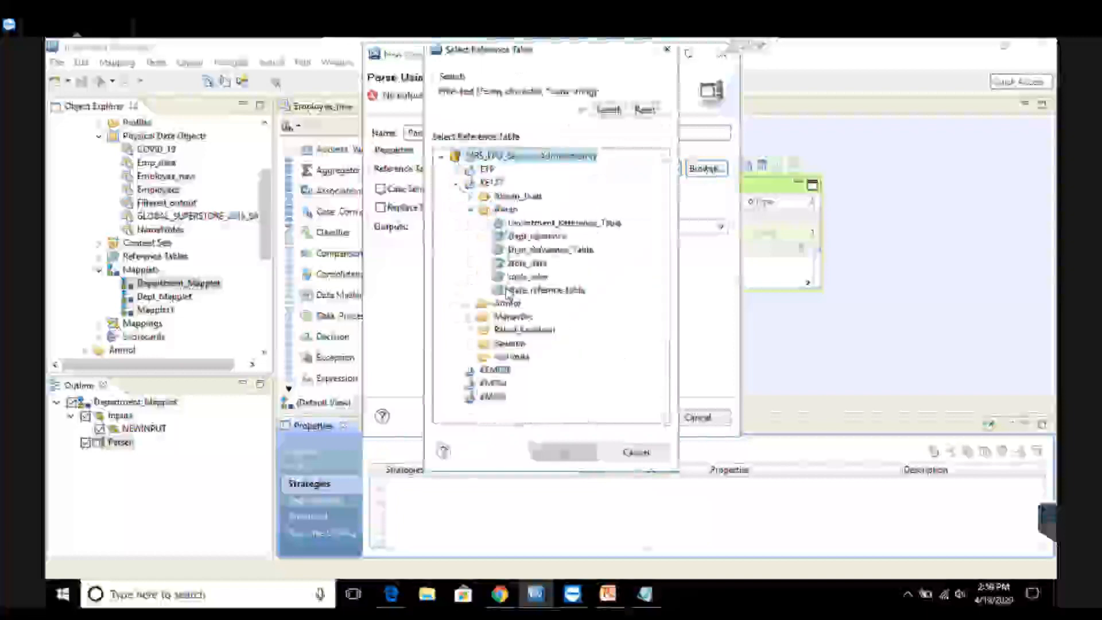
click(557, 223)
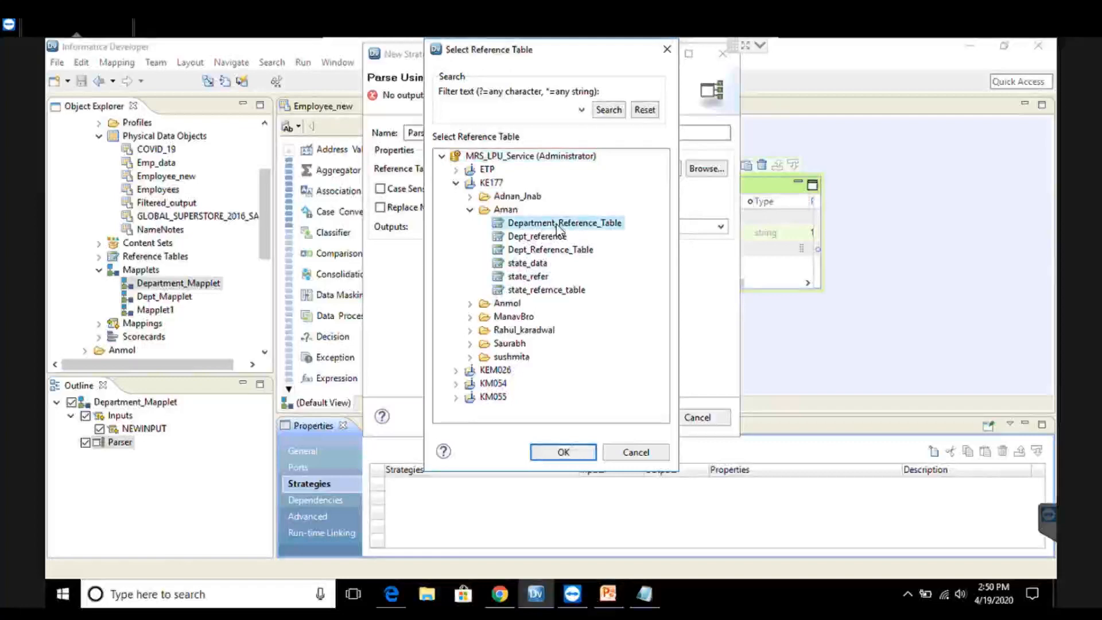
click(562, 452)
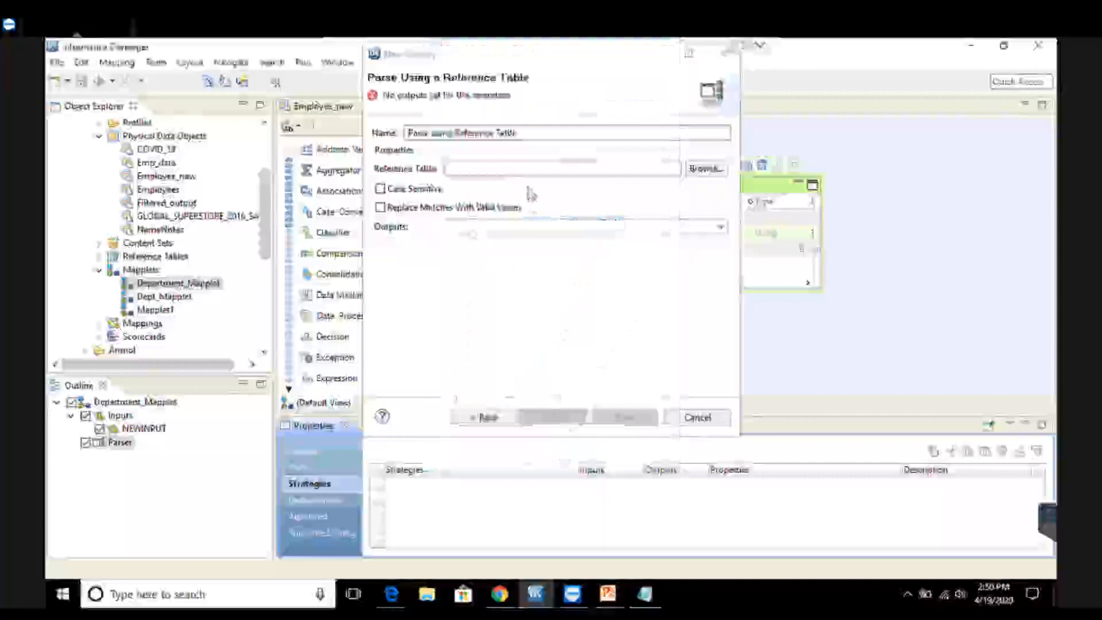
Set Department_Reference_Table from the KE177 project's second folder as the reference table and enable Replace Matches With Valid Values.
click(706, 169)
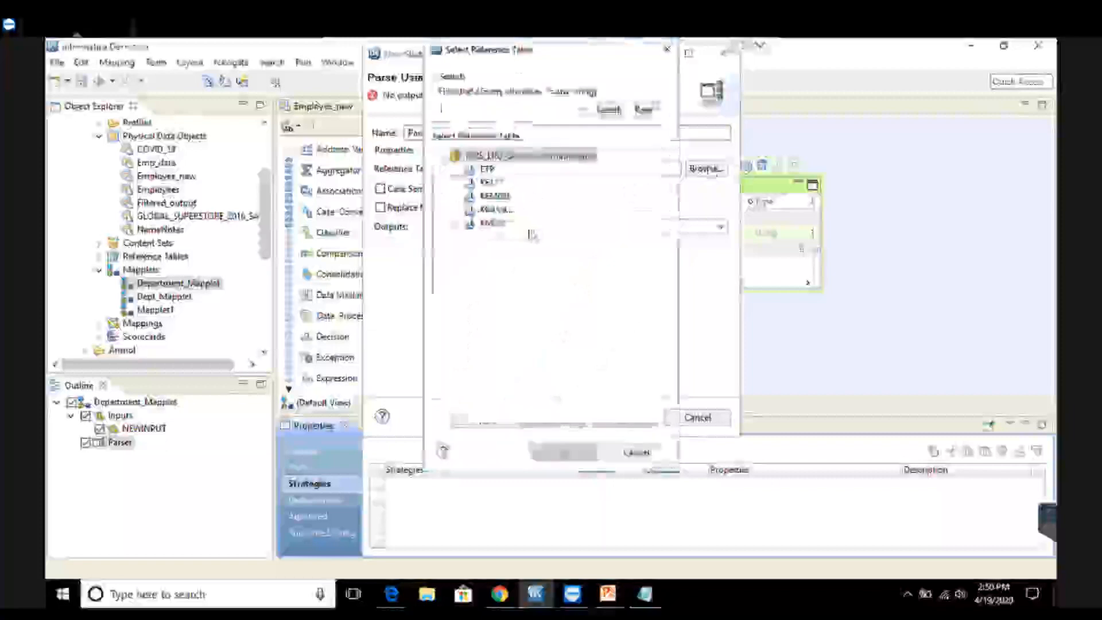
click(457, 182)
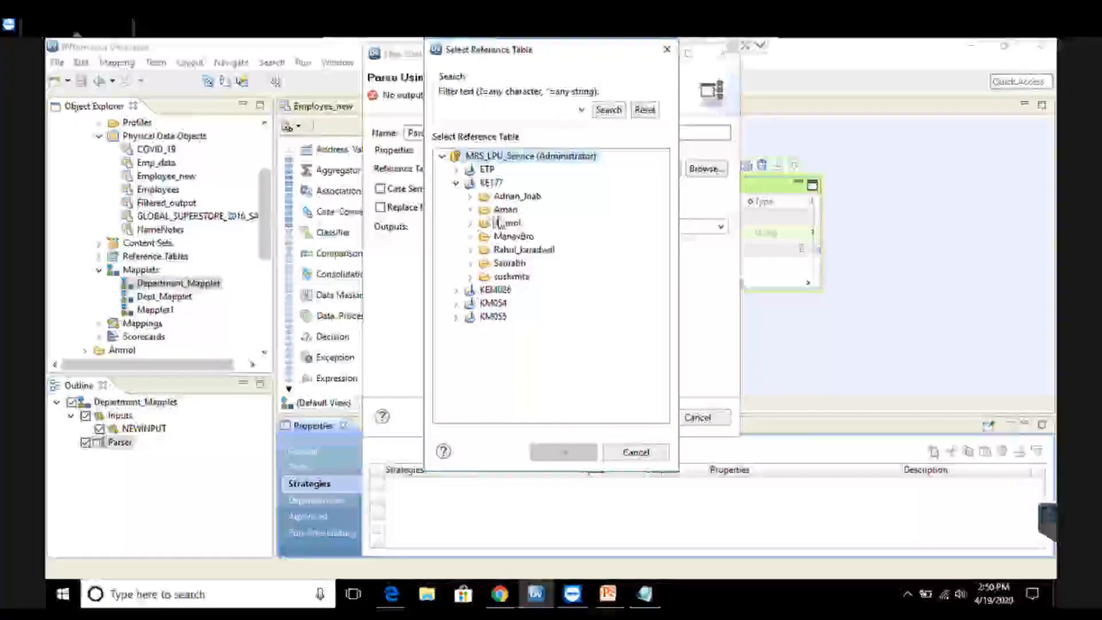
click(472, 222)
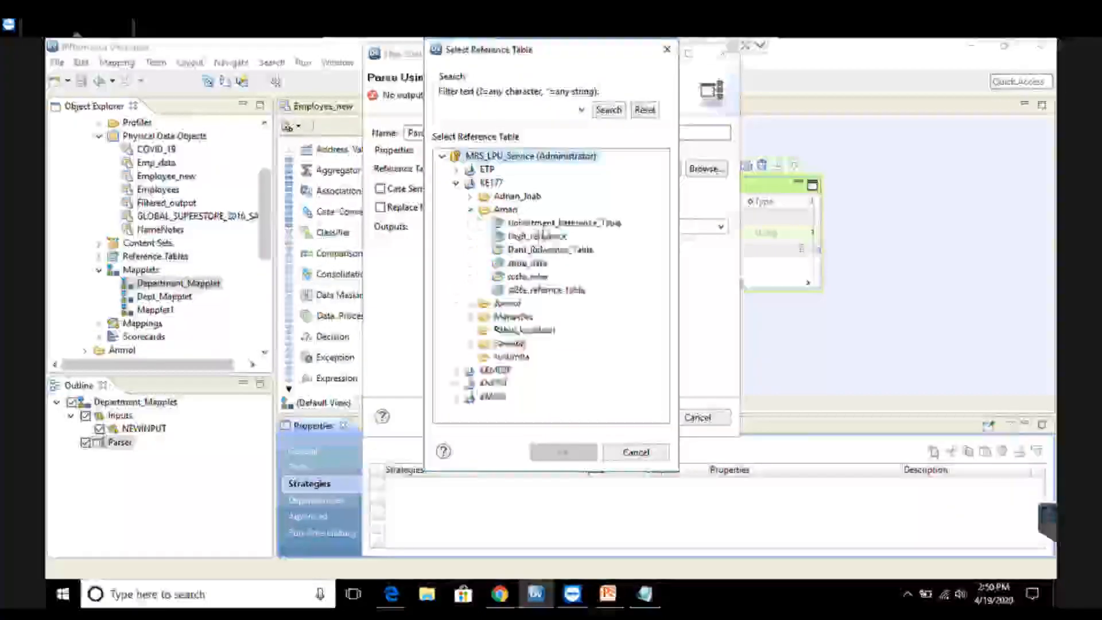
double_click(538, 221)
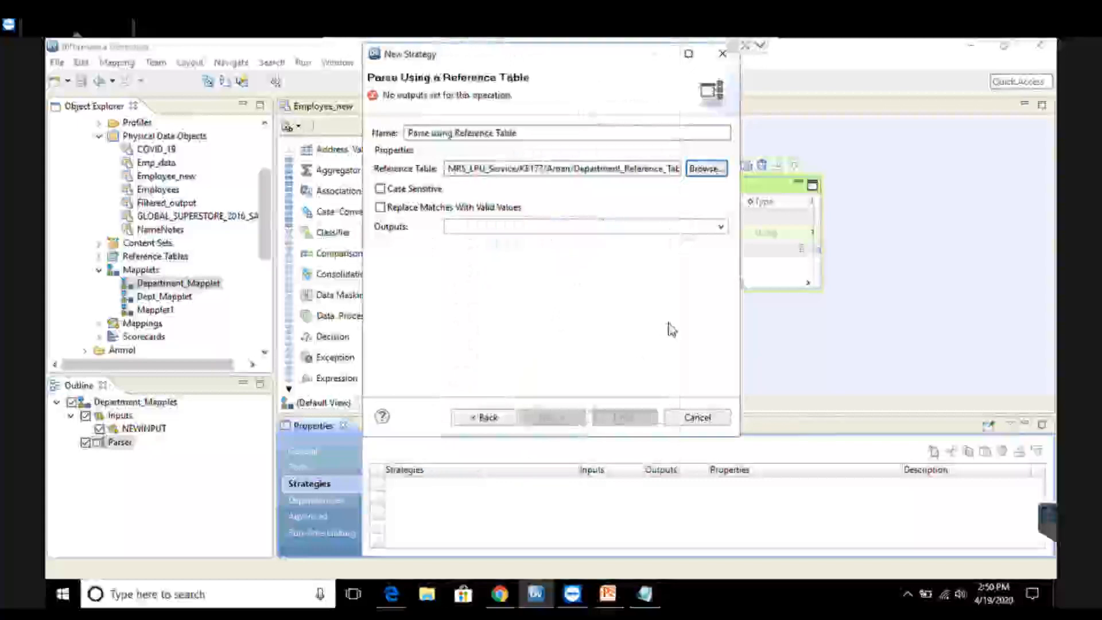
click(380, 209)
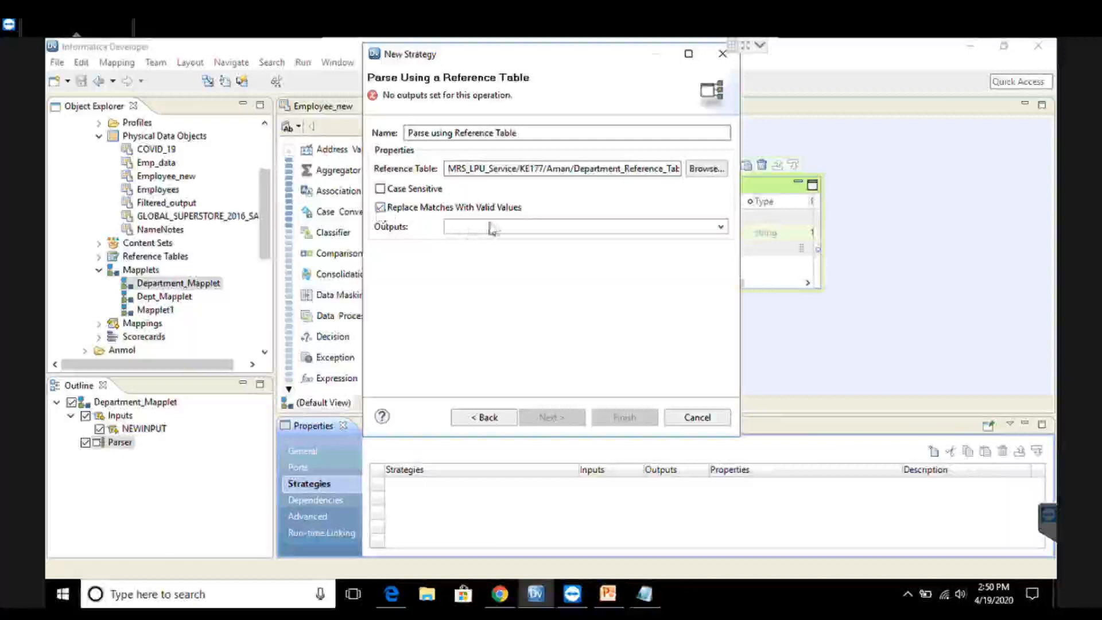
Create a new operation output named dept_output and finish the Parser_dept strategy.
click(529, 229)
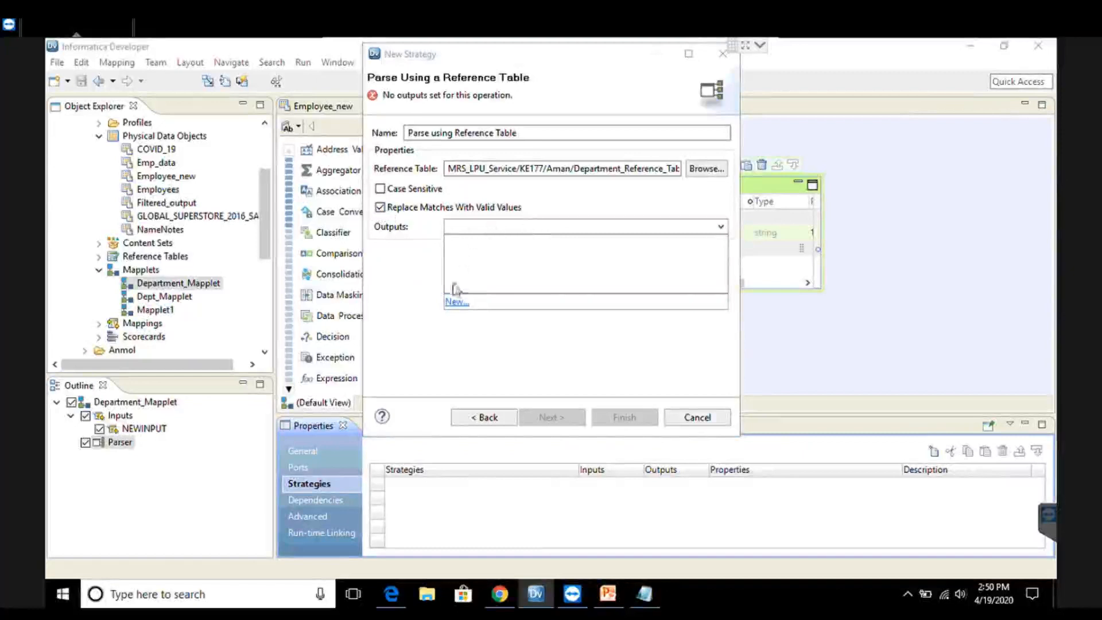
click(457, 302)
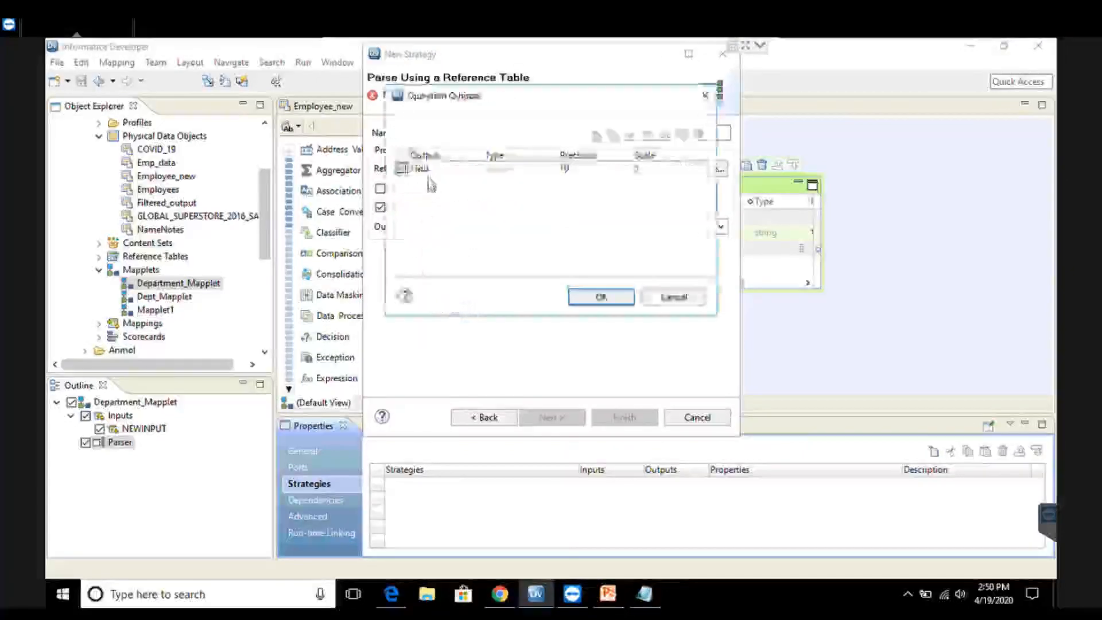
click(431, 171)
key(BackSpace)
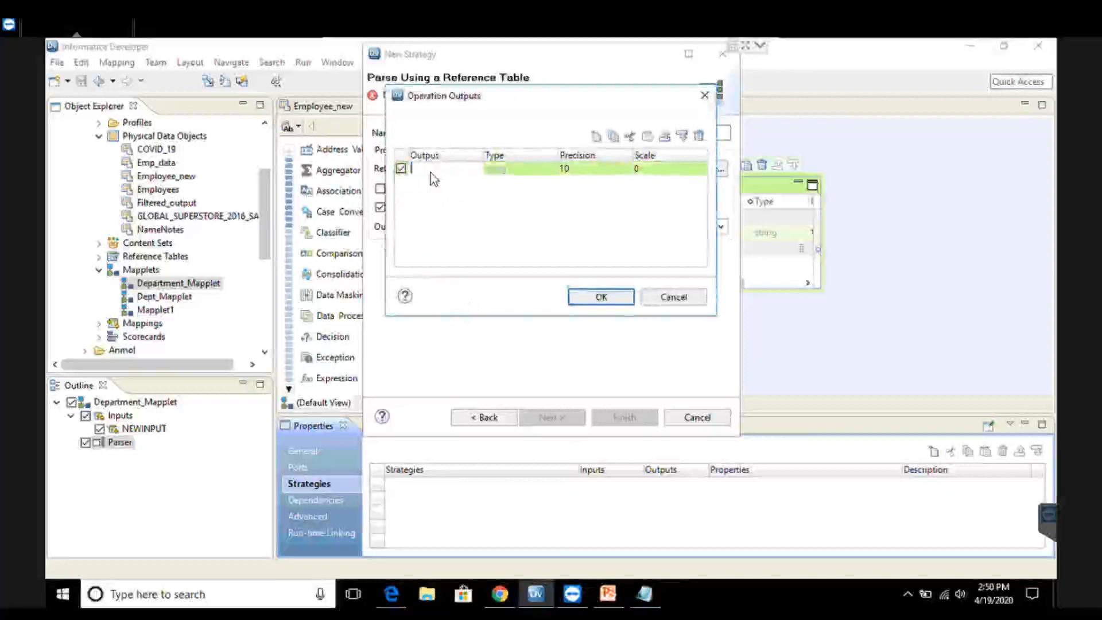
text(de)
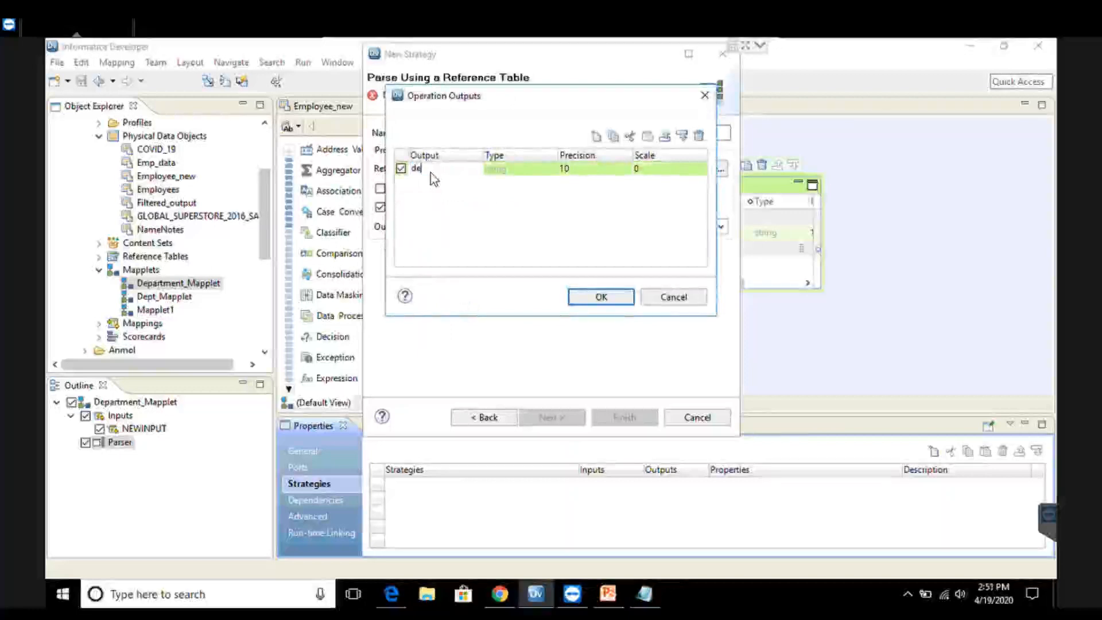
text(pt_output)
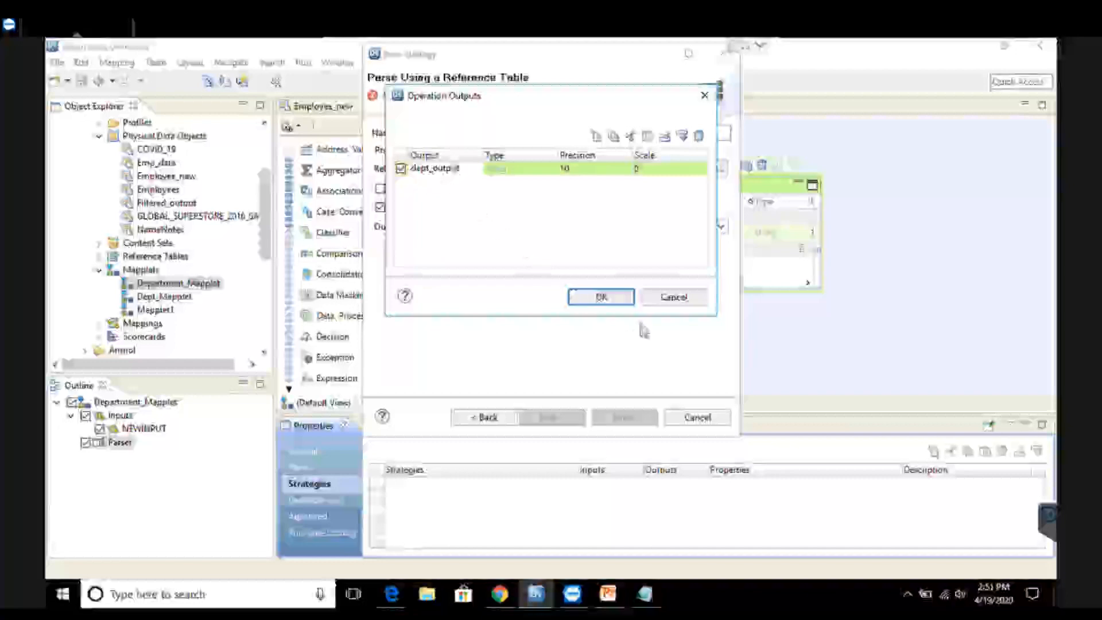
click(617, 302)
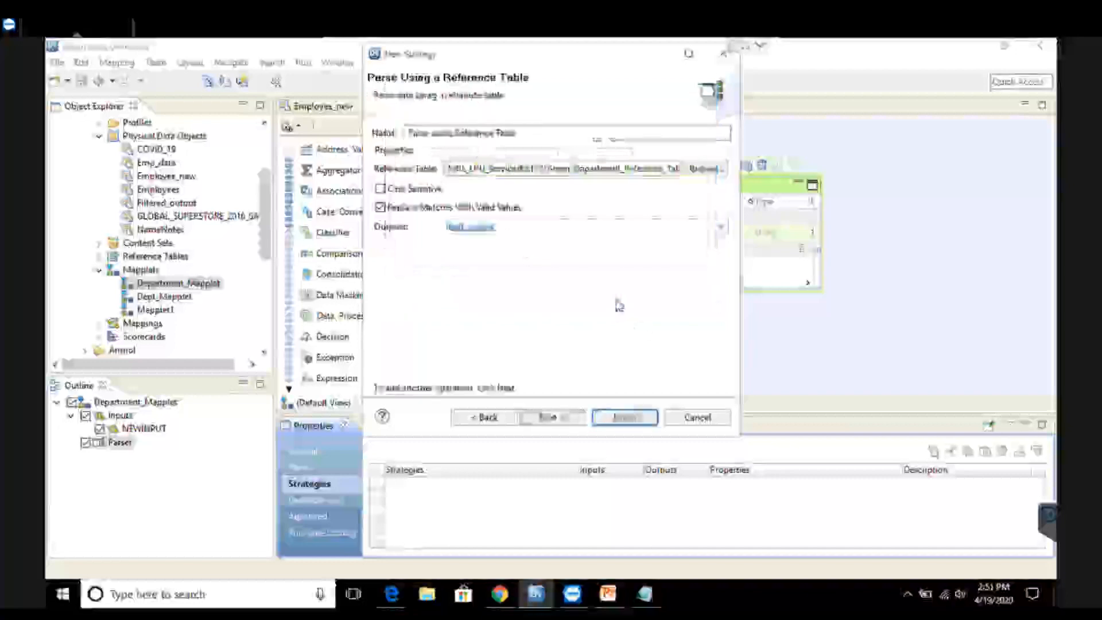
click(623, 418)
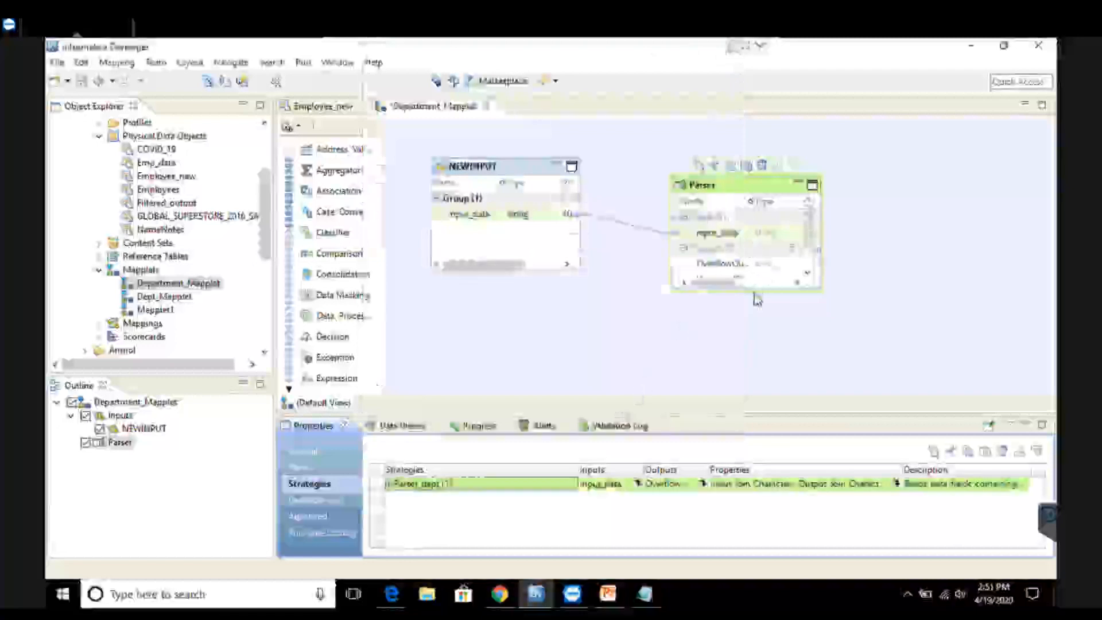
Add an Output transformation beside the enlarged Parser and link the Parser's dept_output port to it.
drag(755, 331, 753, 339)
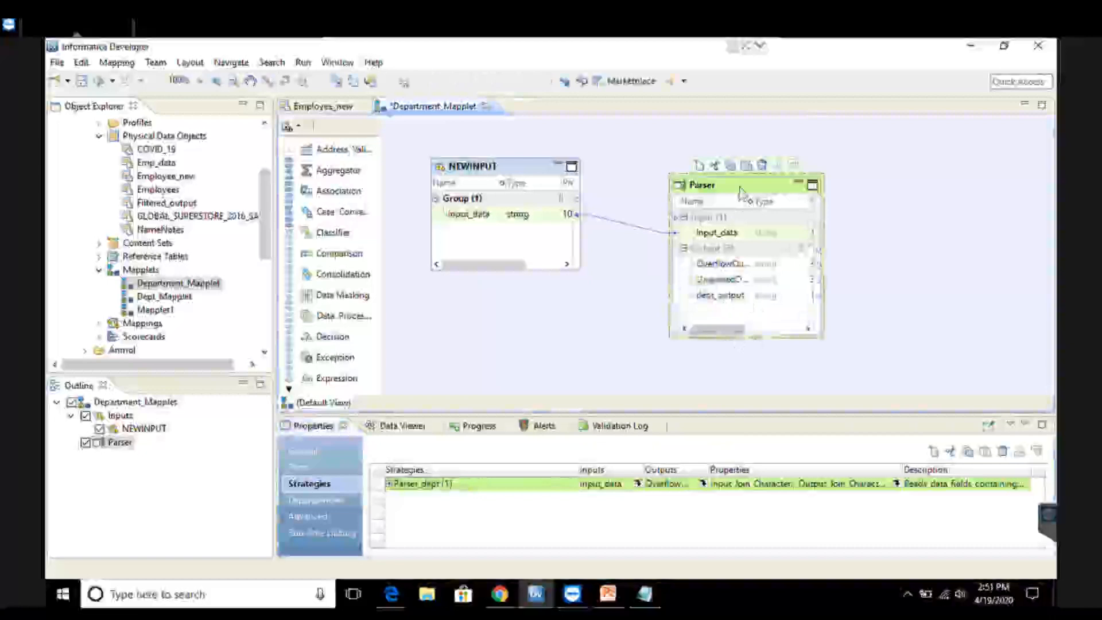
mouse_move(740, 191)
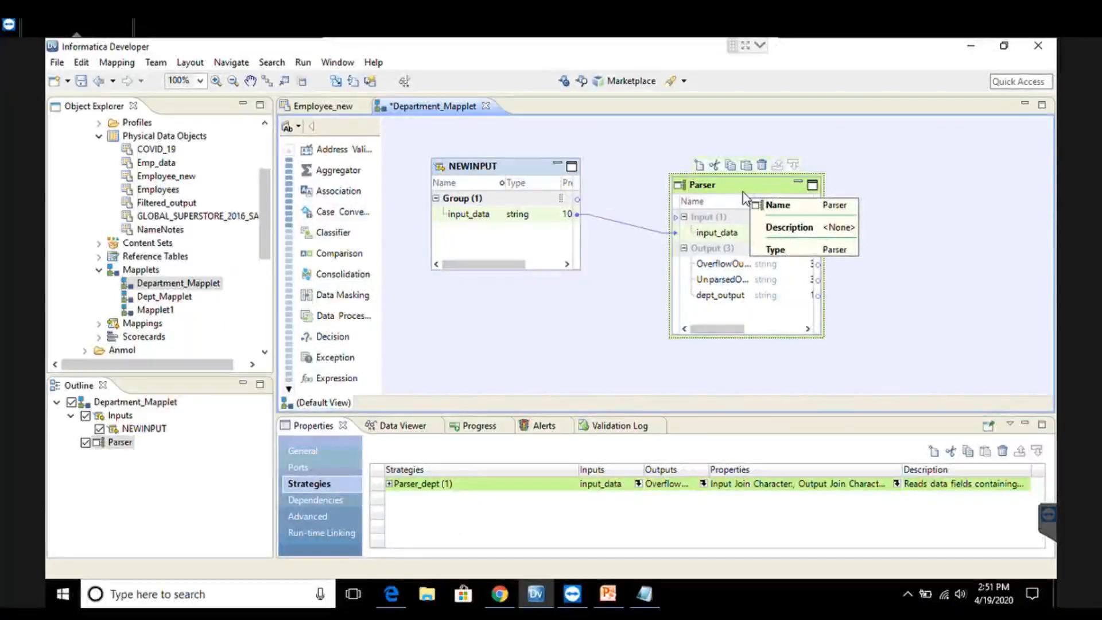
right_click(894, 219)
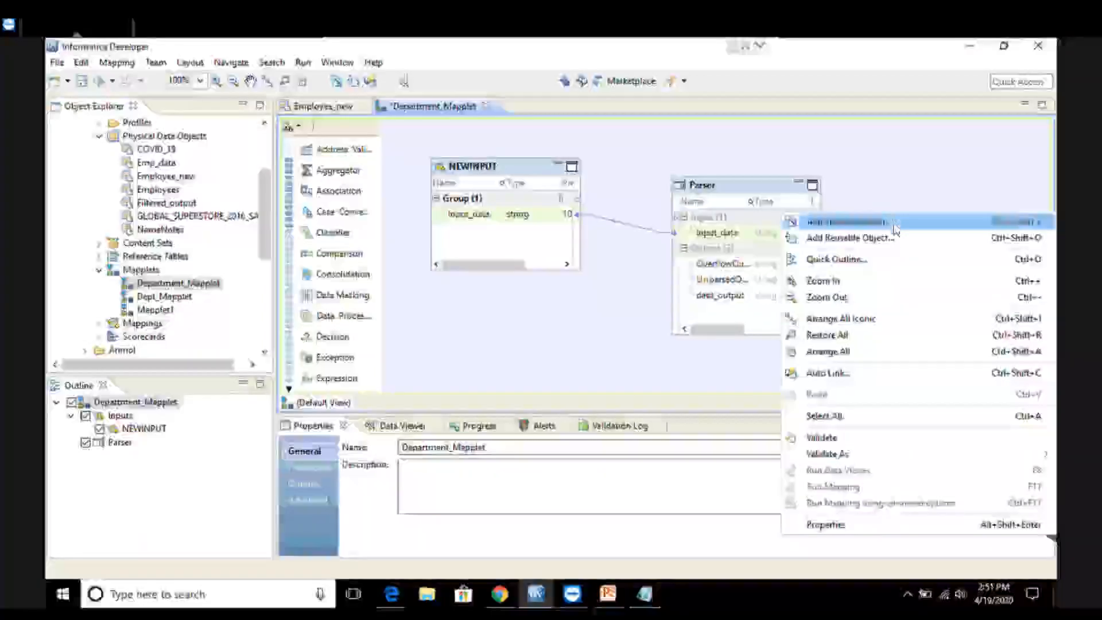
click(894, 224)
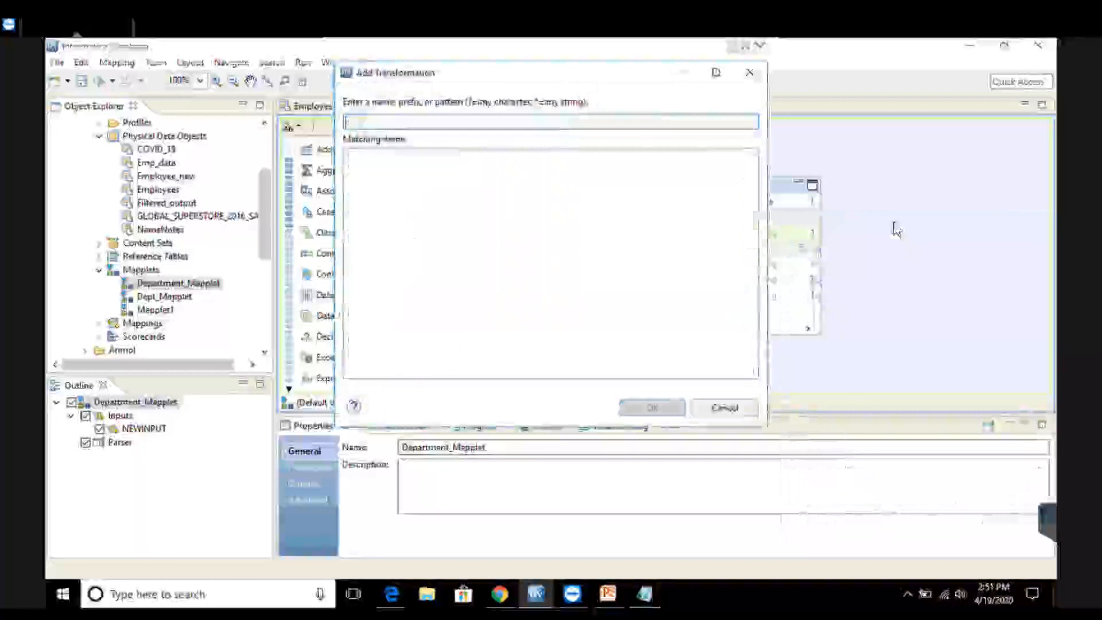
text(output)
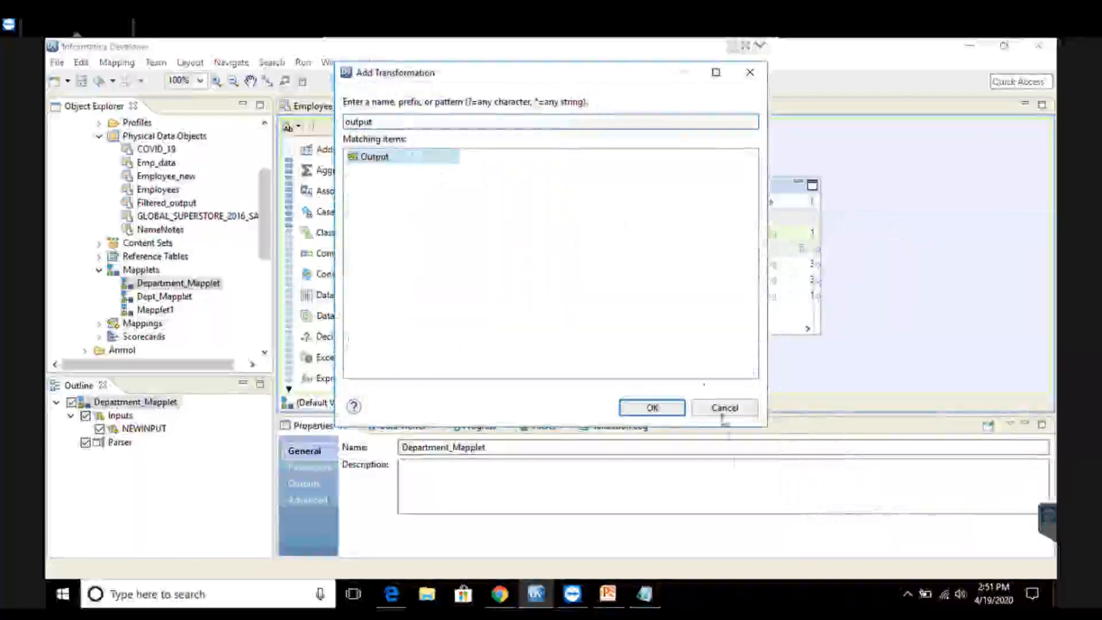
click(668, 411)
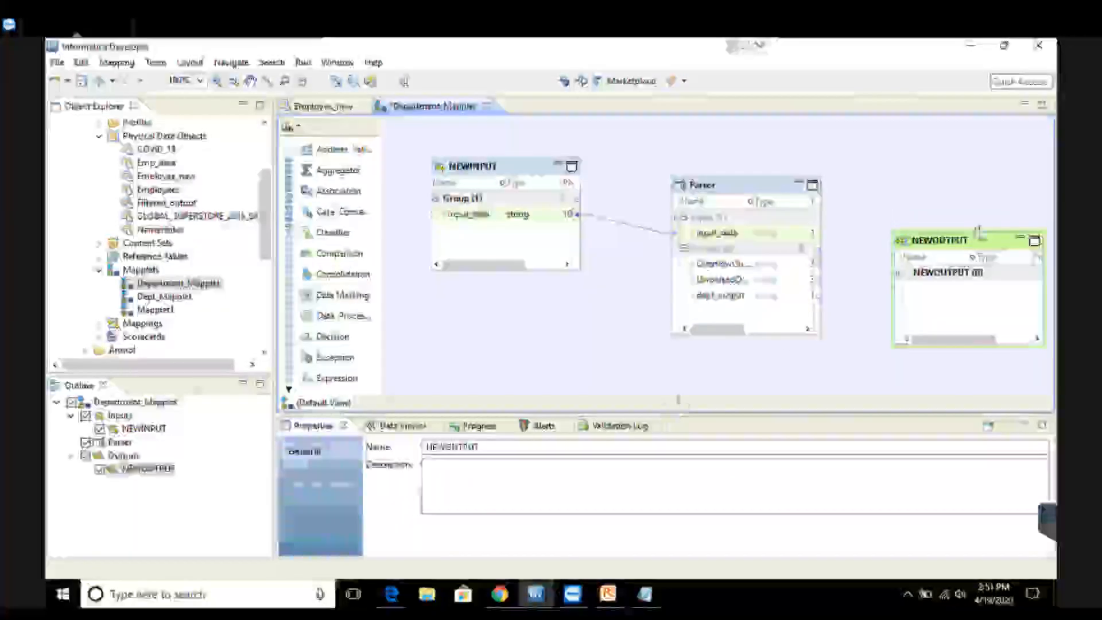
drag(983, 244, 950, 190)
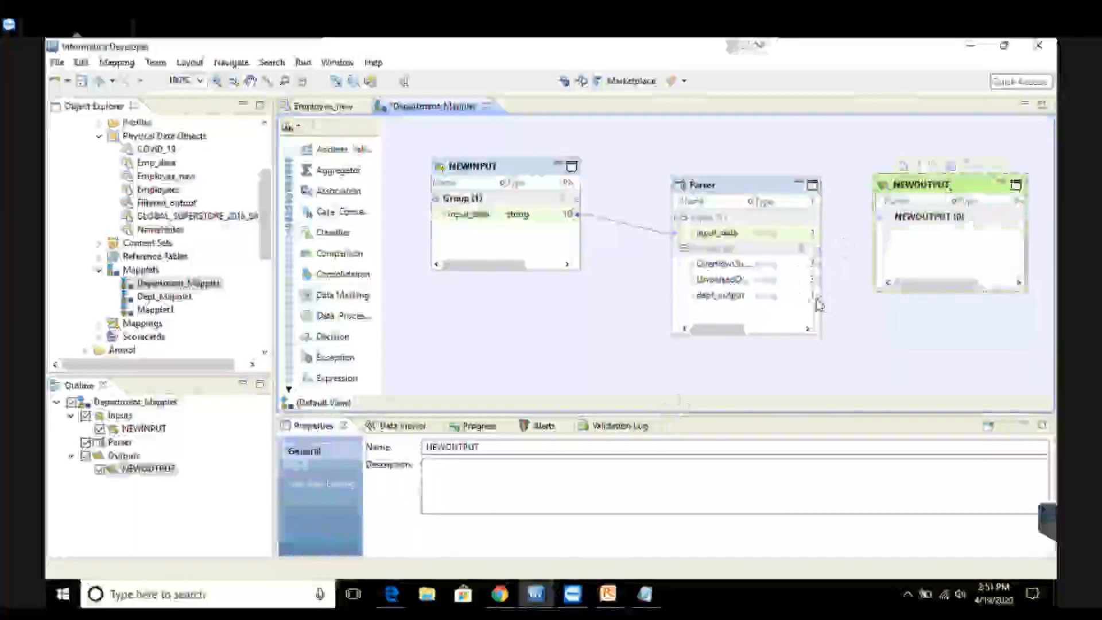
drag(820, 304, 894, 244)
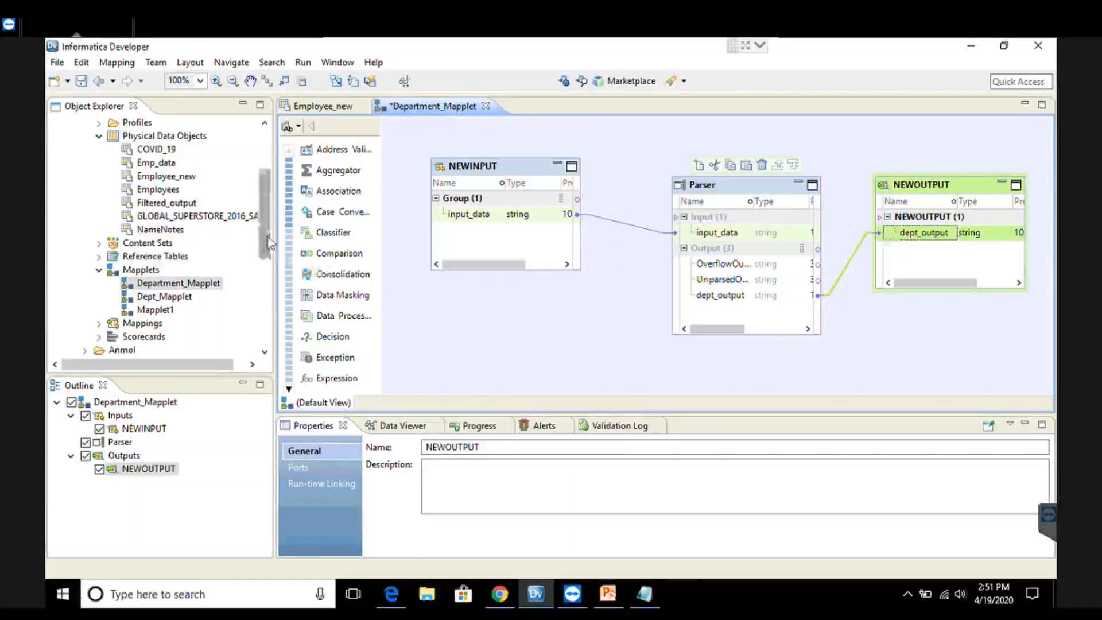
Review the valid and invalid department values in Department_Reference_Table's data.
click(100, 257)
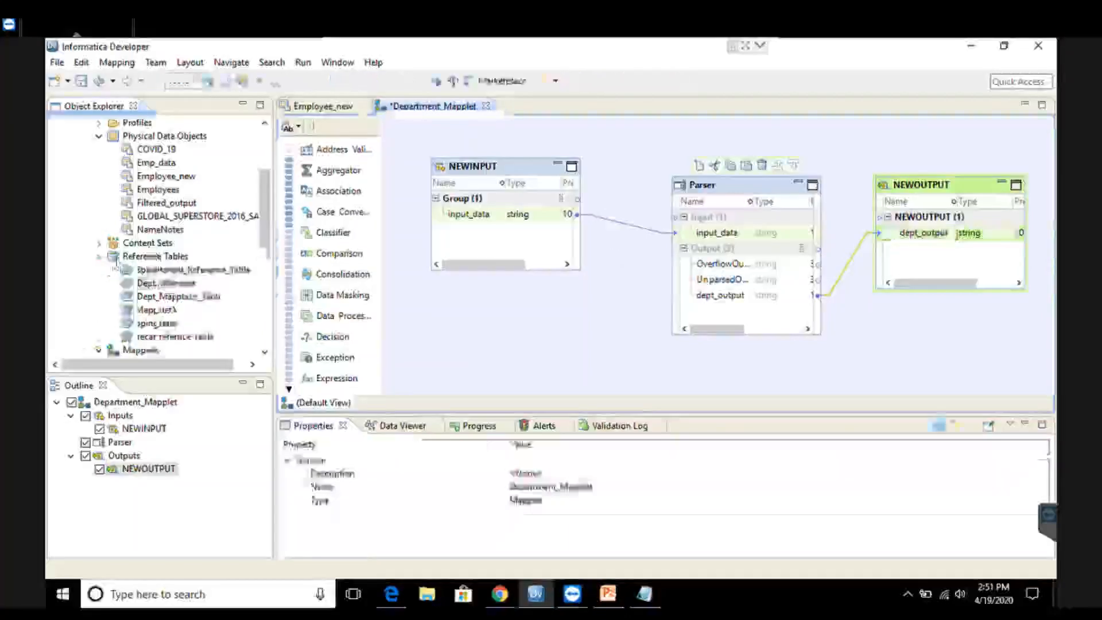
click(154, 270)
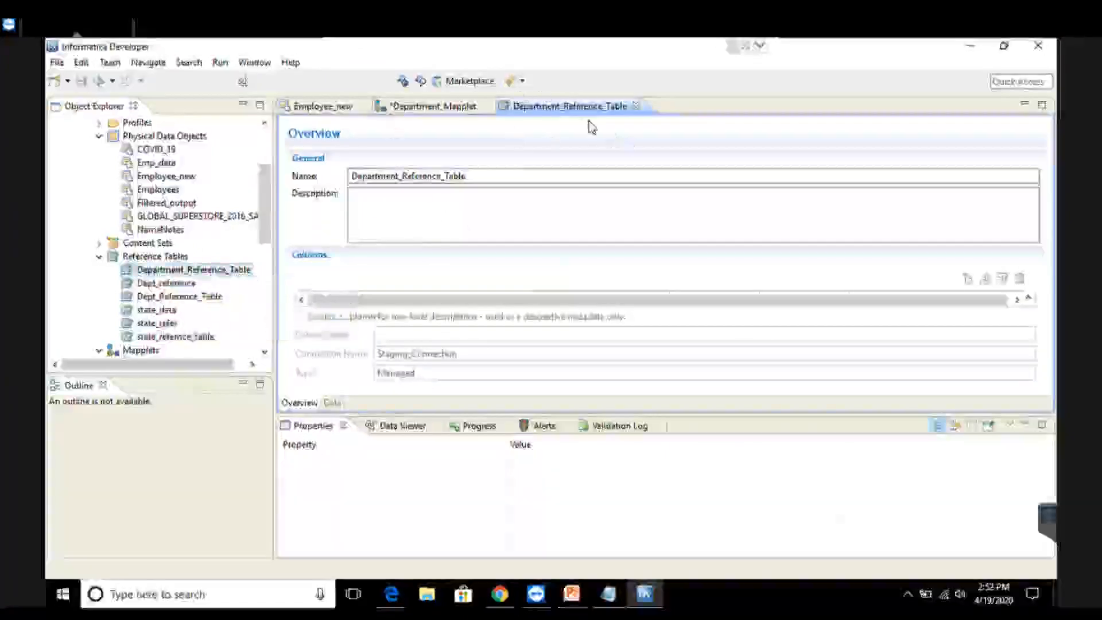
click(333, 403)
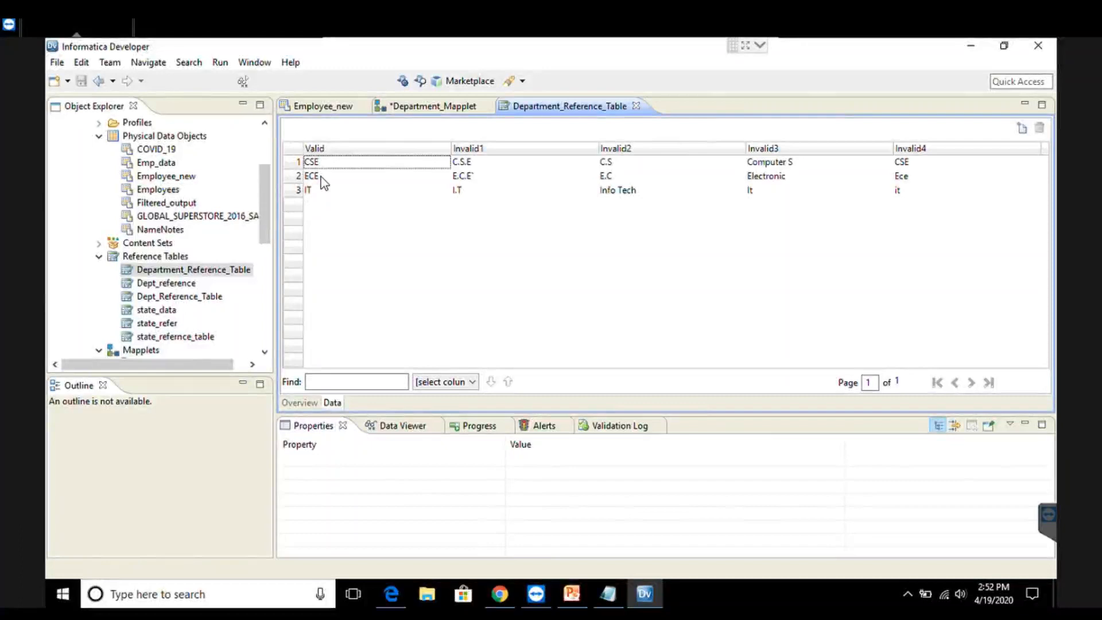
click(329, 112)
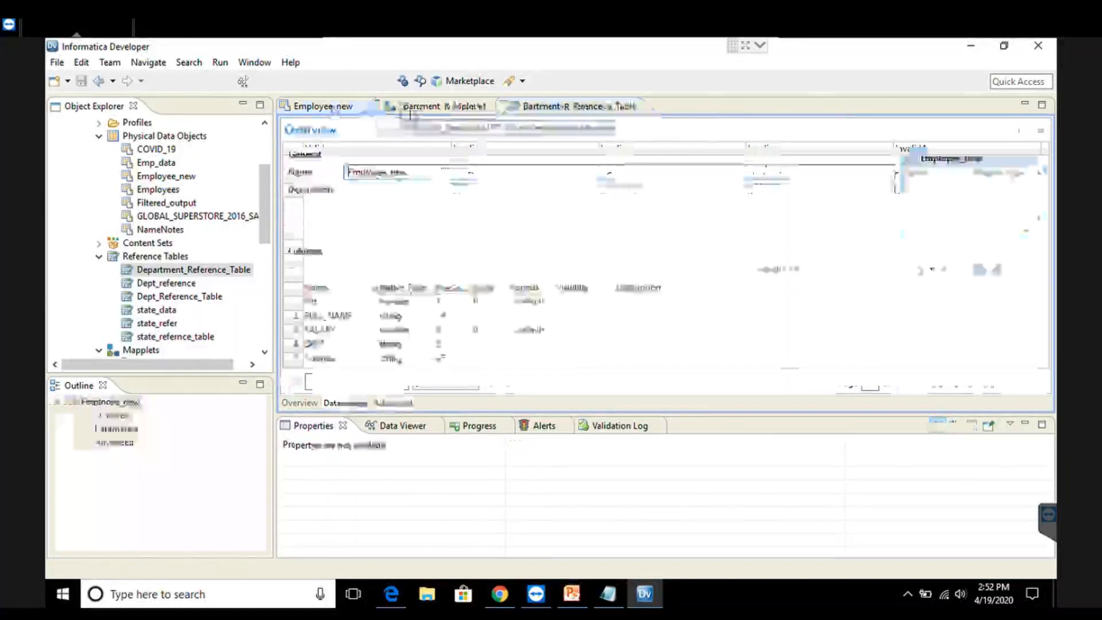
Return to Department_Mapplet, save it and validate it.
click(419, 107)
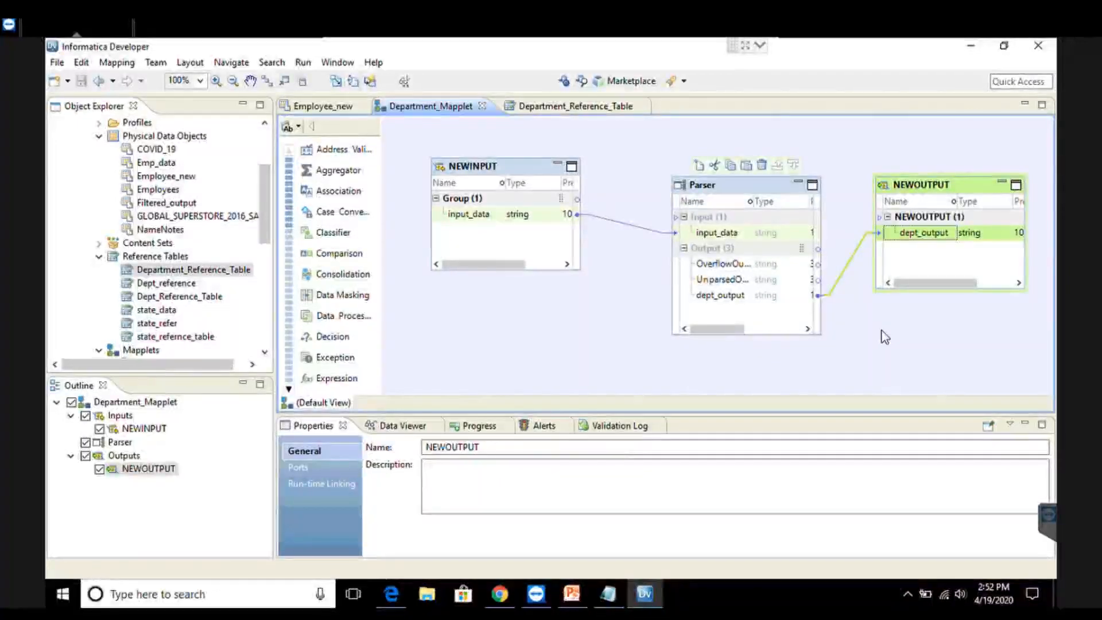
click(100, 257)
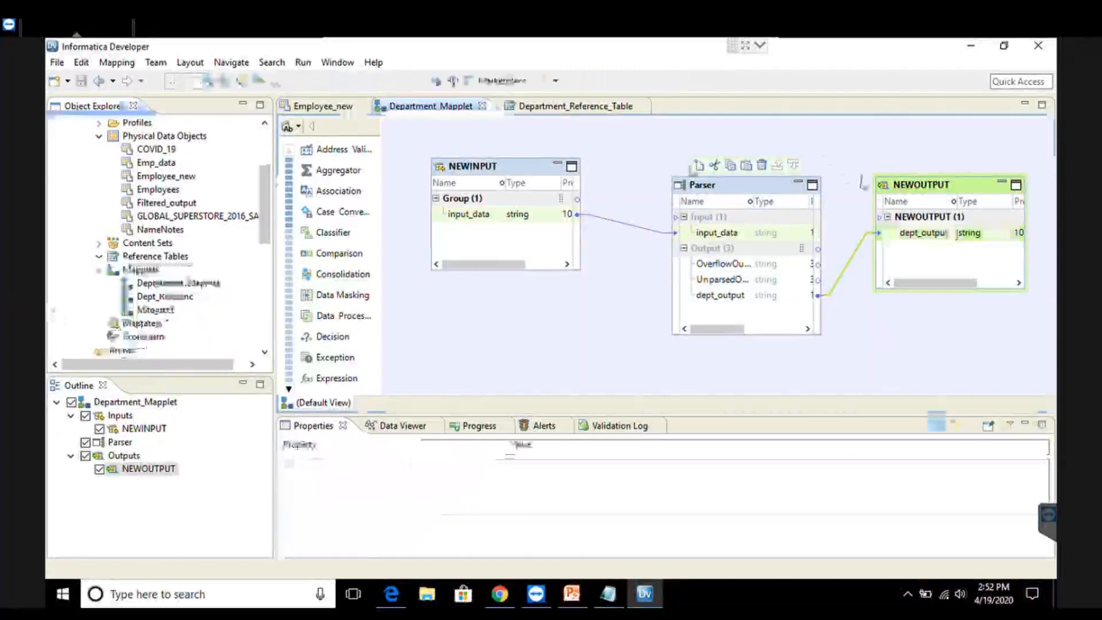
right_click(603, 262)
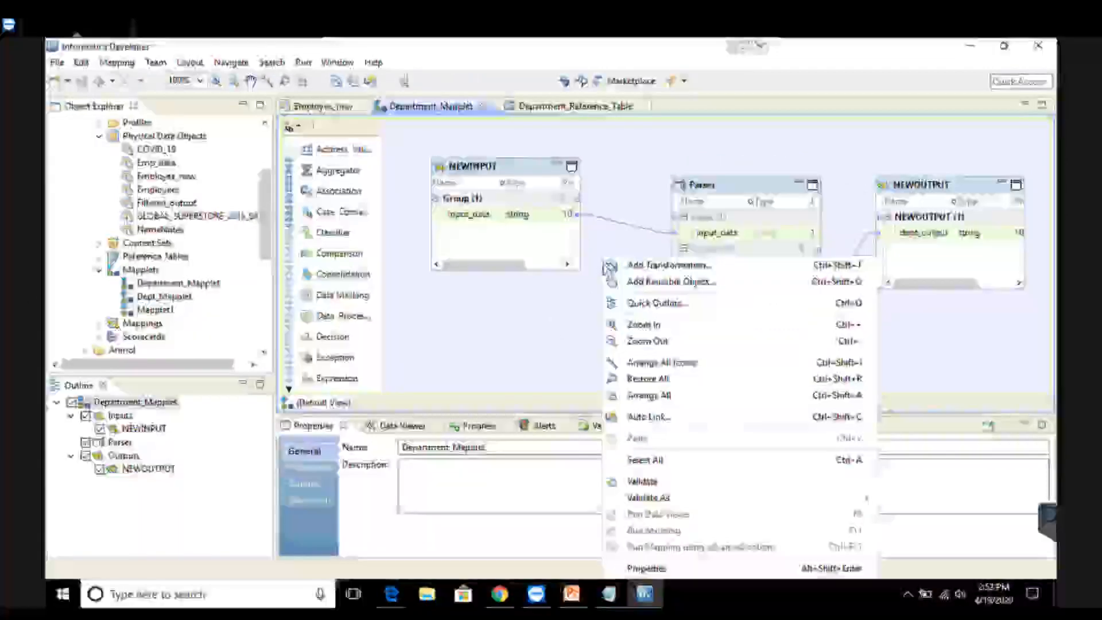
click(666, 482)
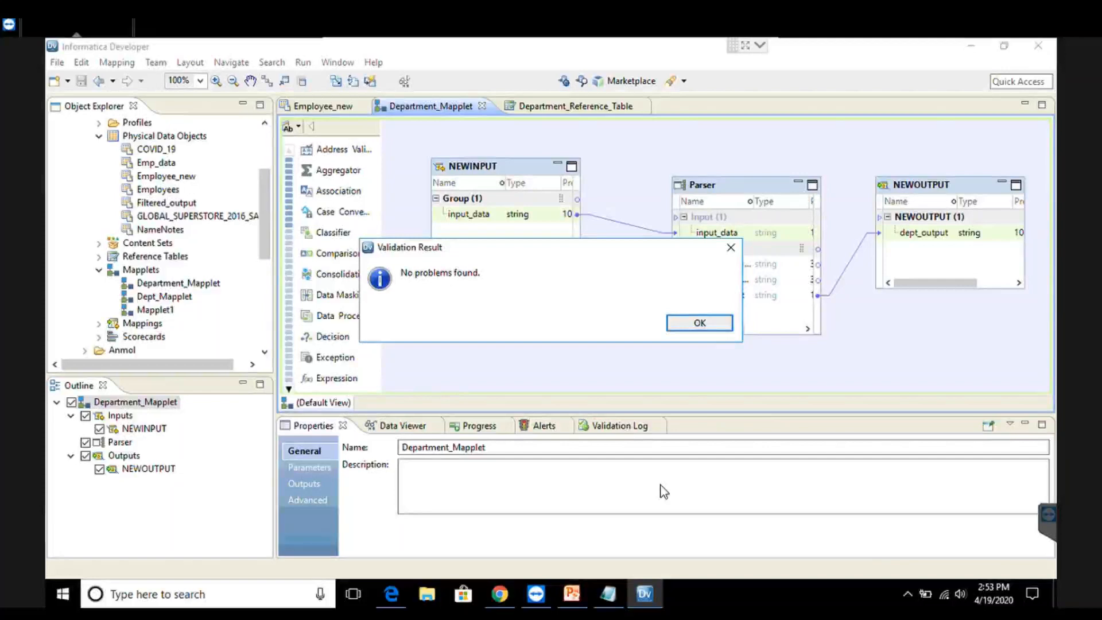
click(697, 324)
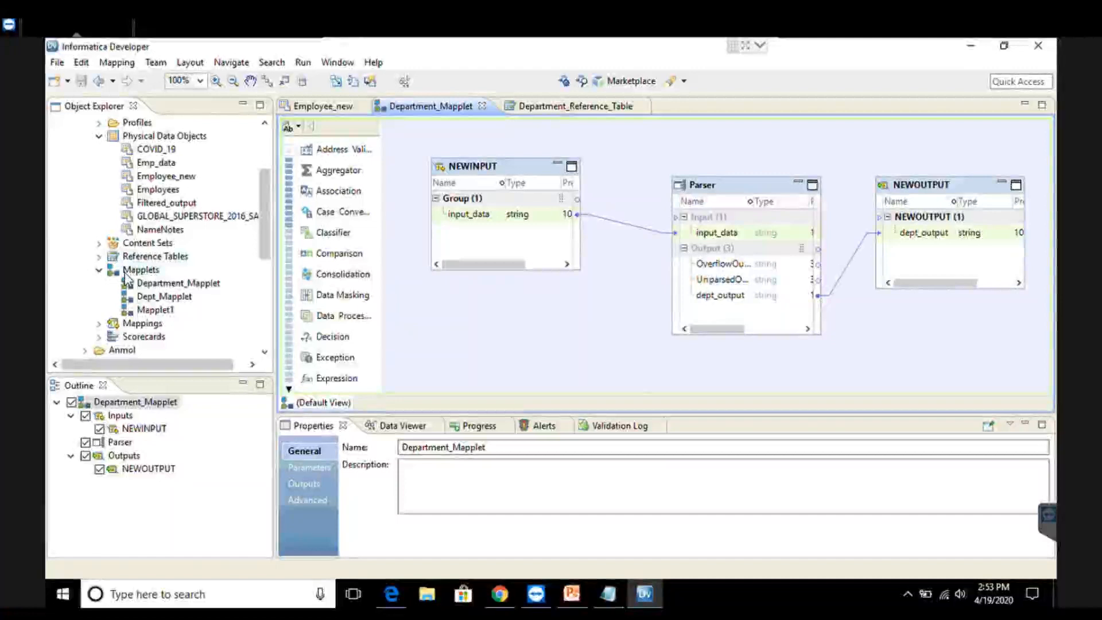
Validate Department_Mapplet as a rule and save it.
right_click(605, 266)
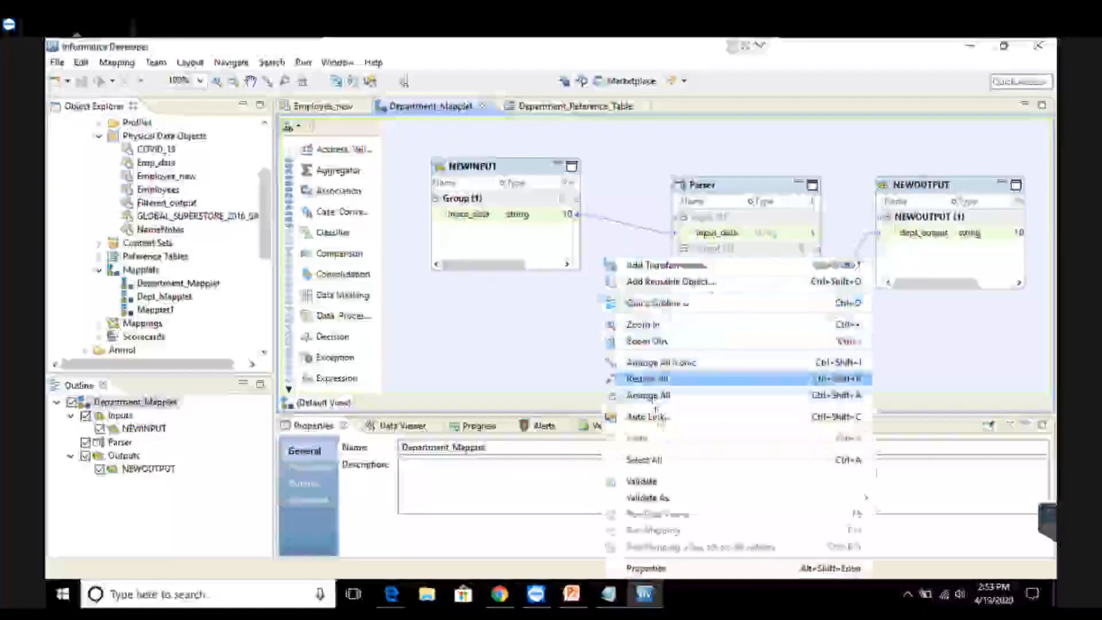
mouse_move(671, 505)
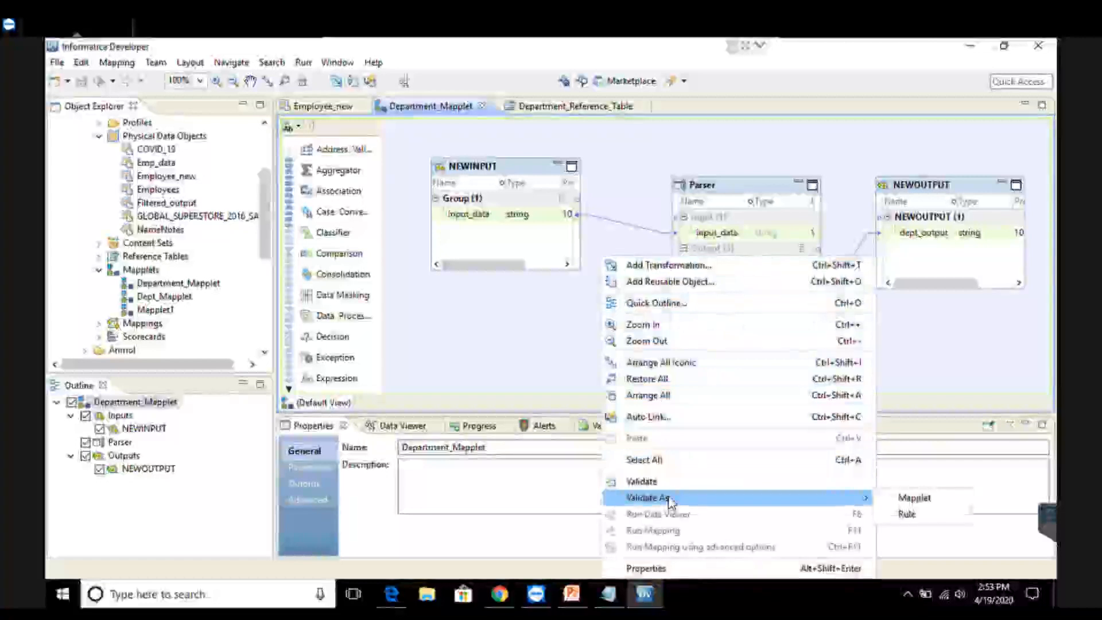
click(907, 514)
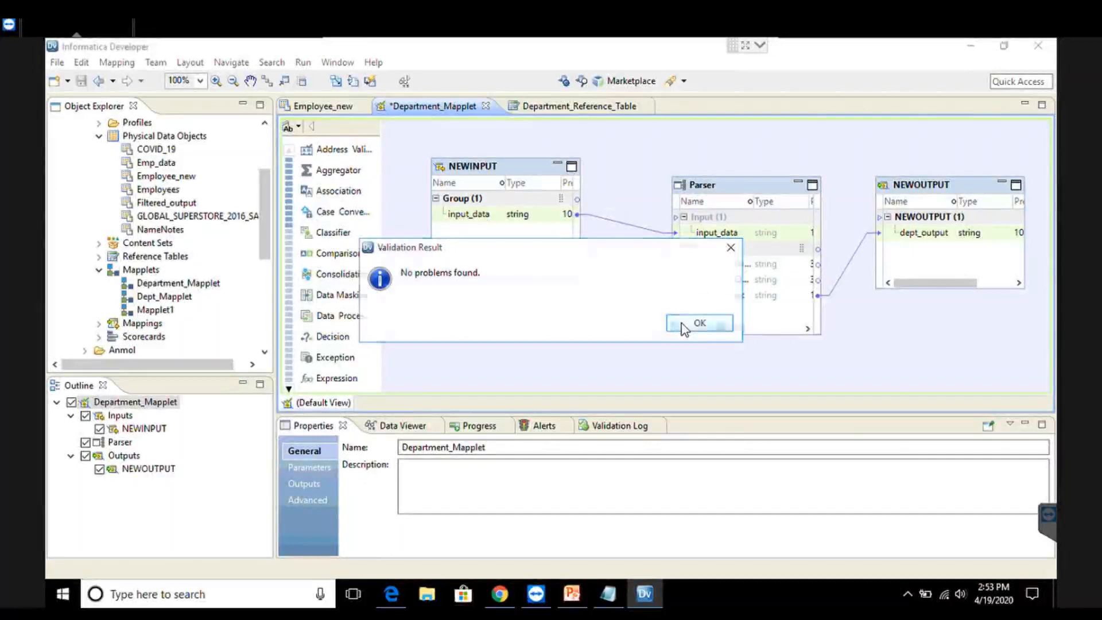
click(683, 324)
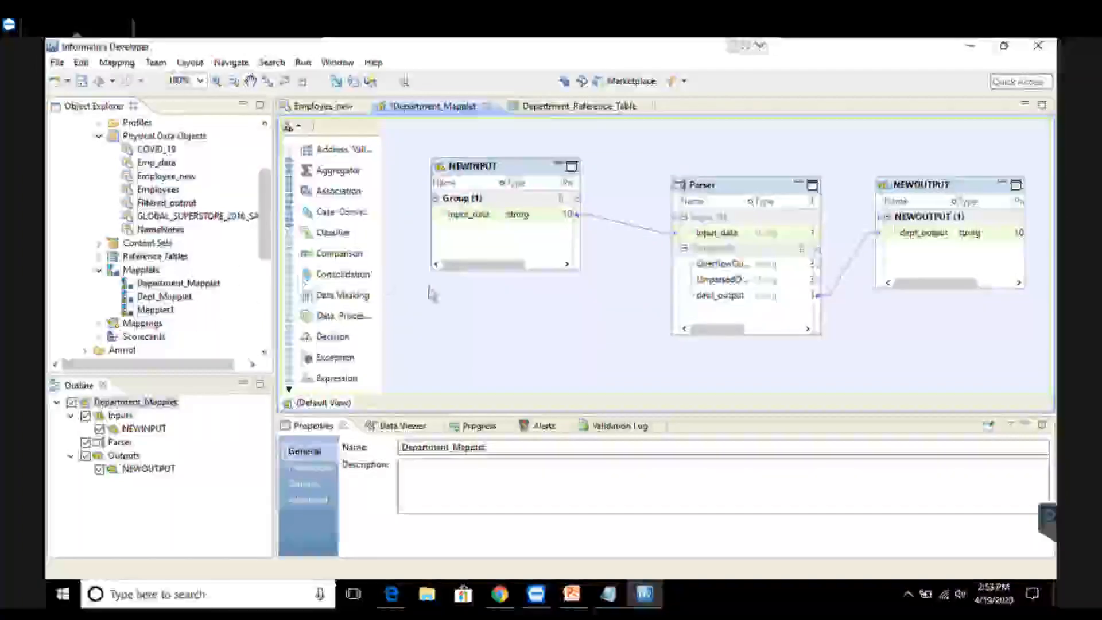
key(ctrl+s)
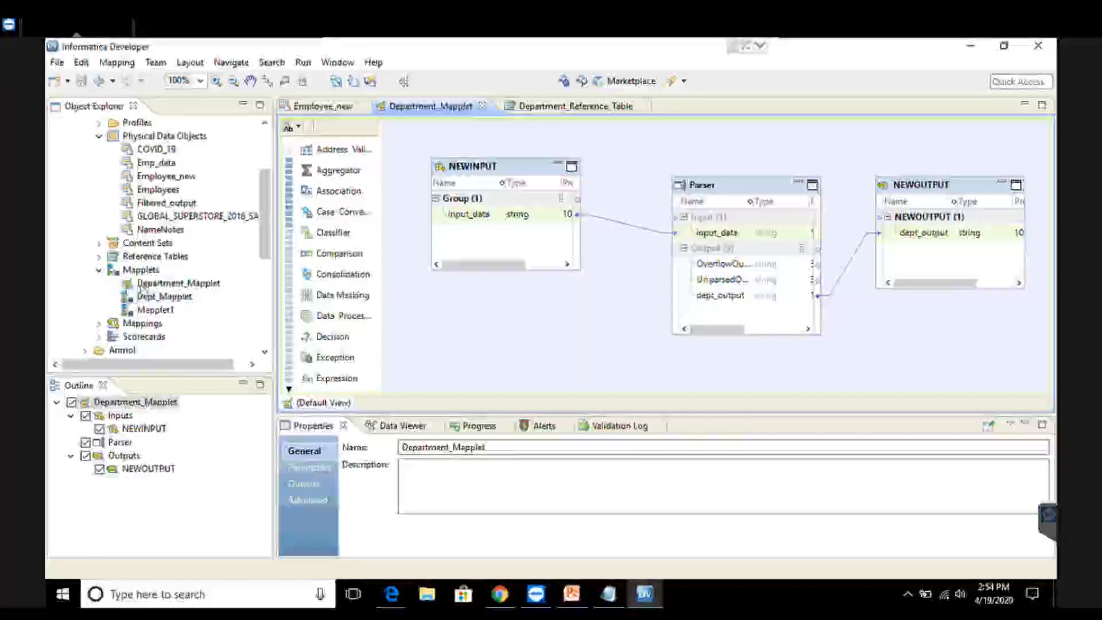
Validate Department_Mapplet as a mapplet to switch it back from a rule.
mouse_move(127, 293)
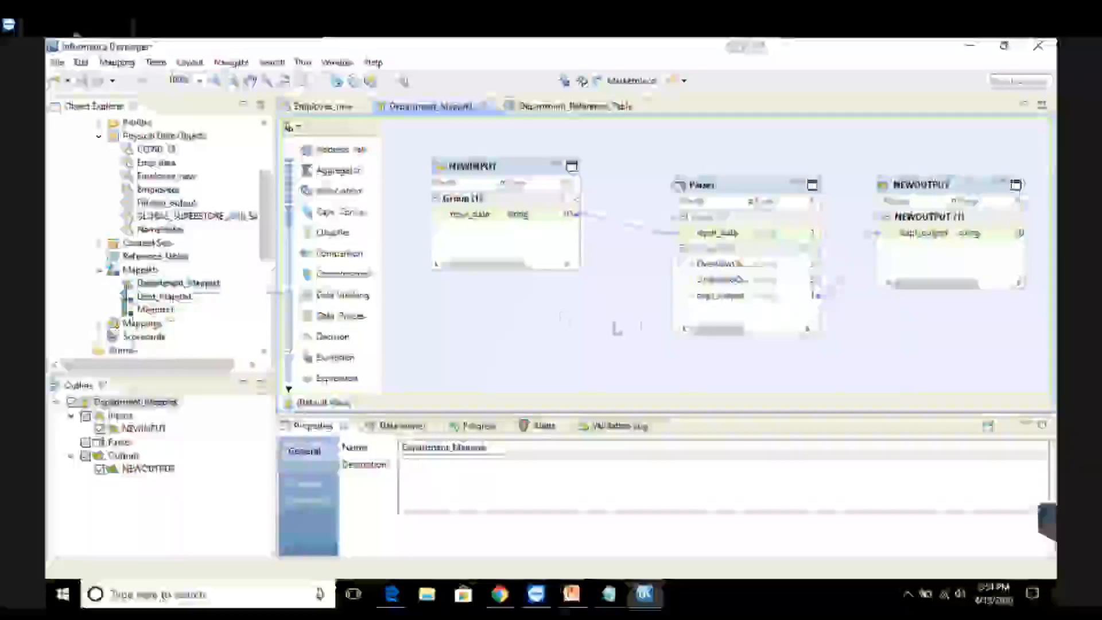
right_click(609, 268)
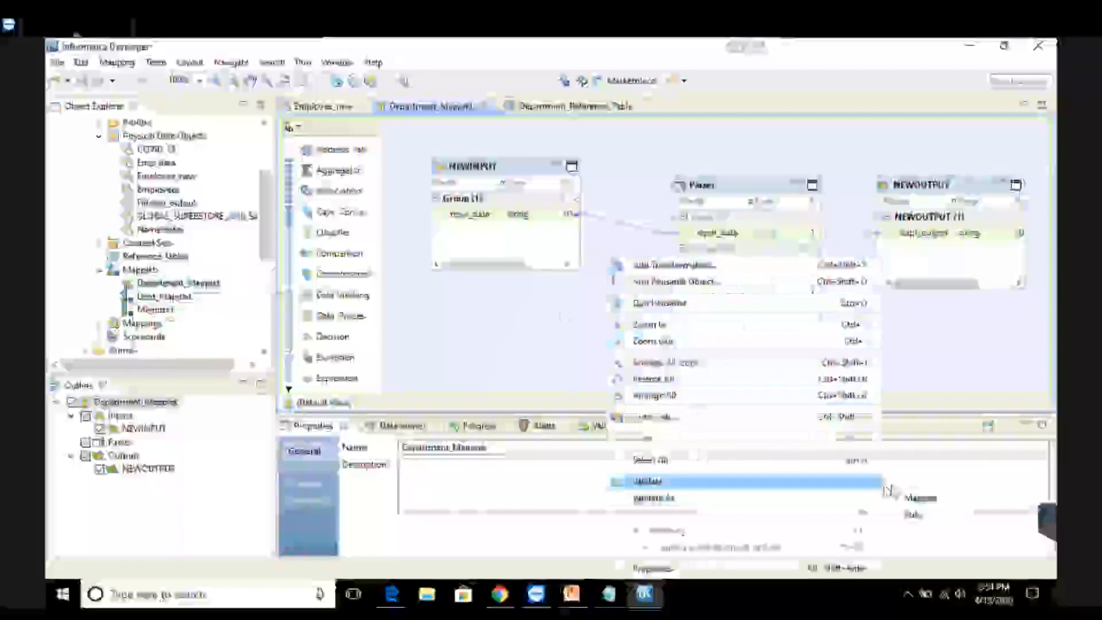
click(903, 501)
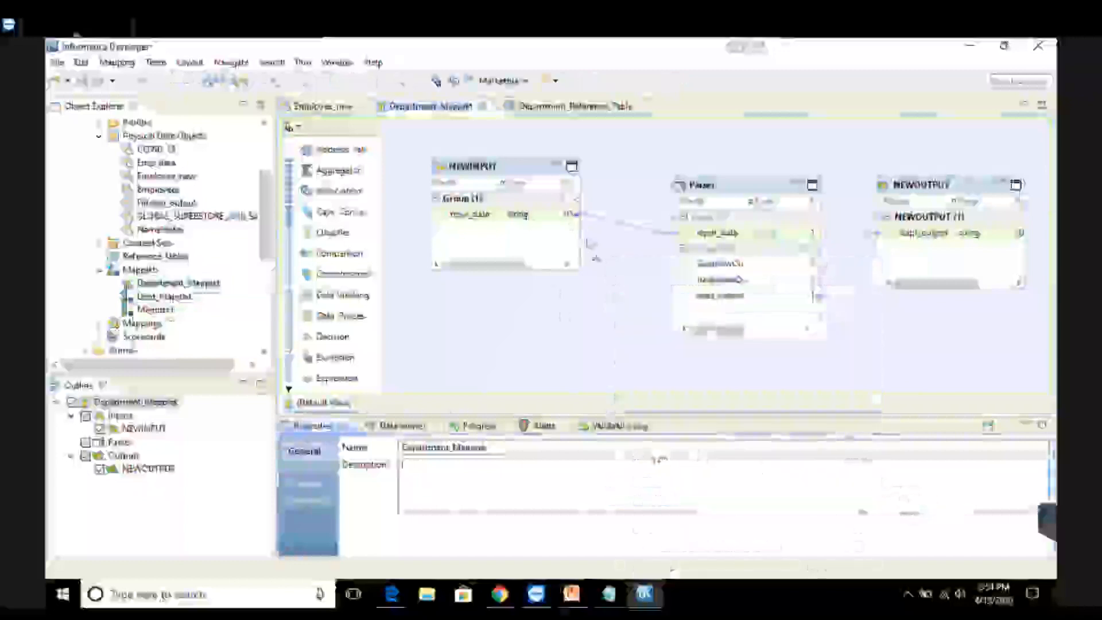
right_click(610, 270)
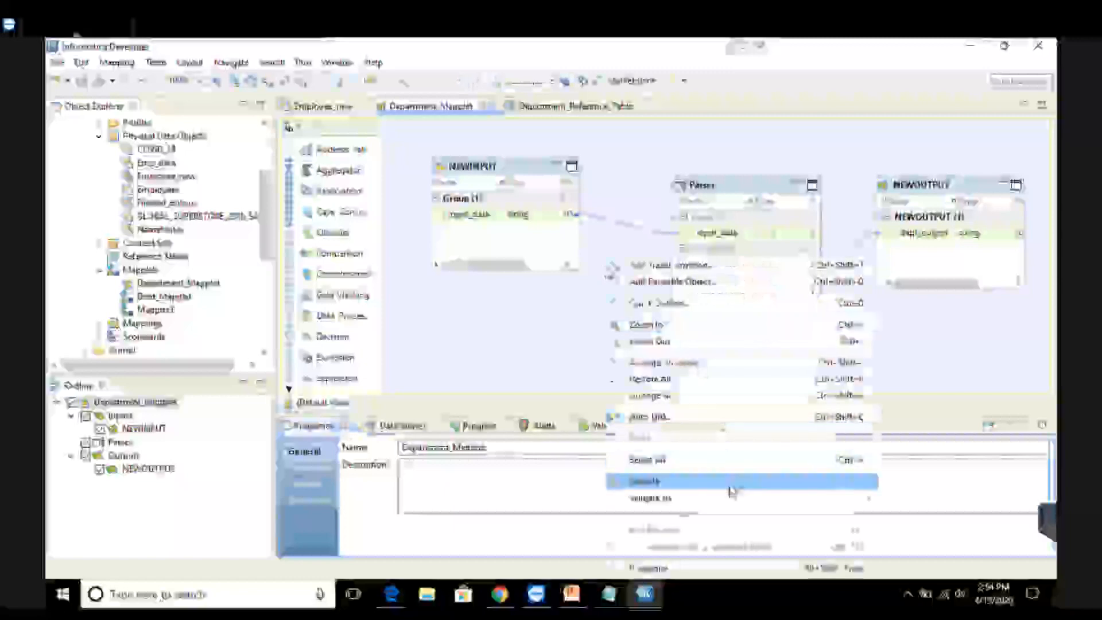
mouse_move(746, 498)
click(924, 505)
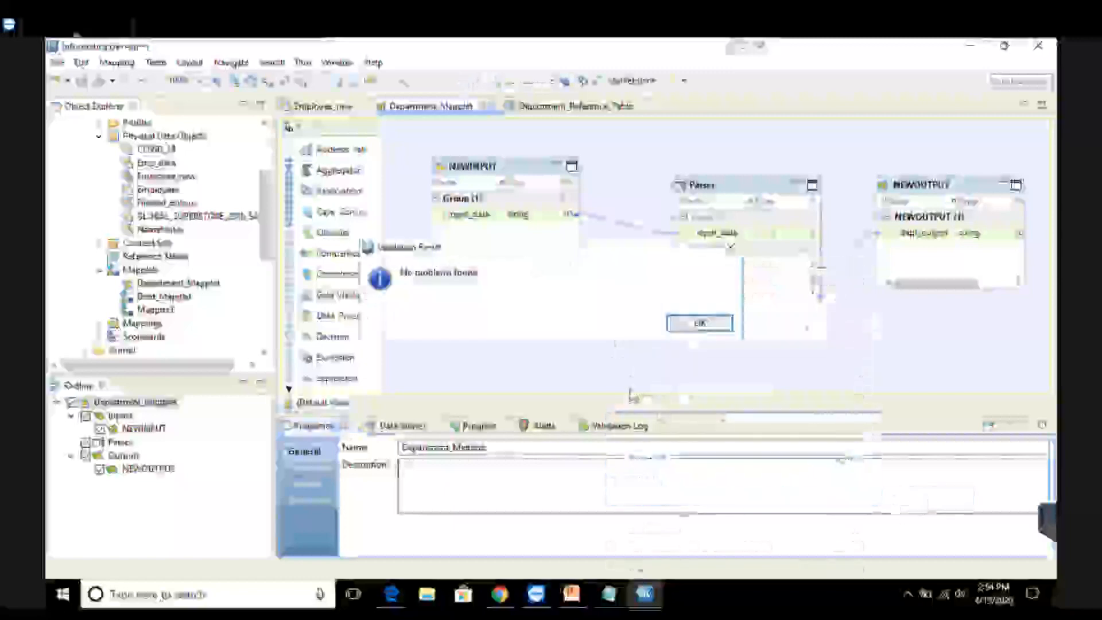
click(685, 326)
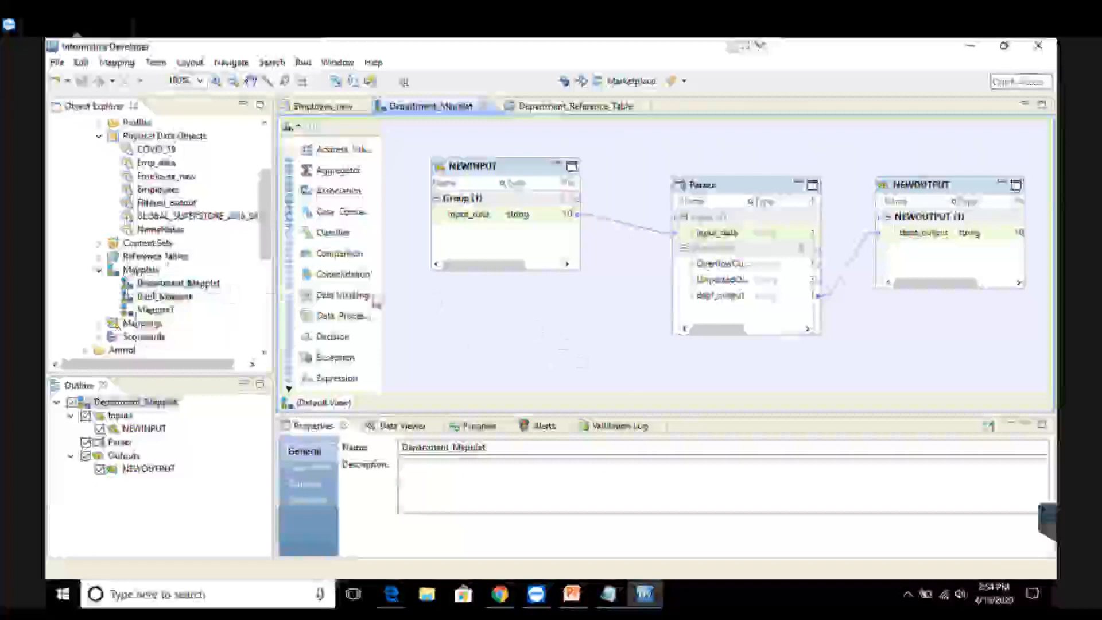
Turn Department_Mapplet into a rule again through validation as a rule, and save the change.
click(470, 292)
right_click(470, 292)
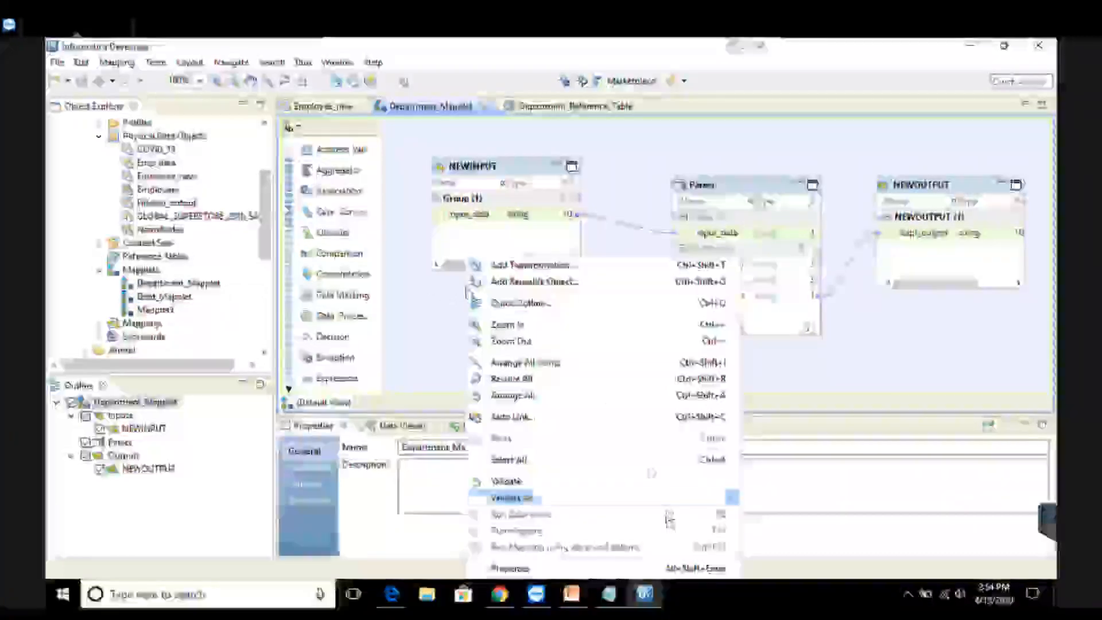
mouse_move(677, 505)
click(764, 515)
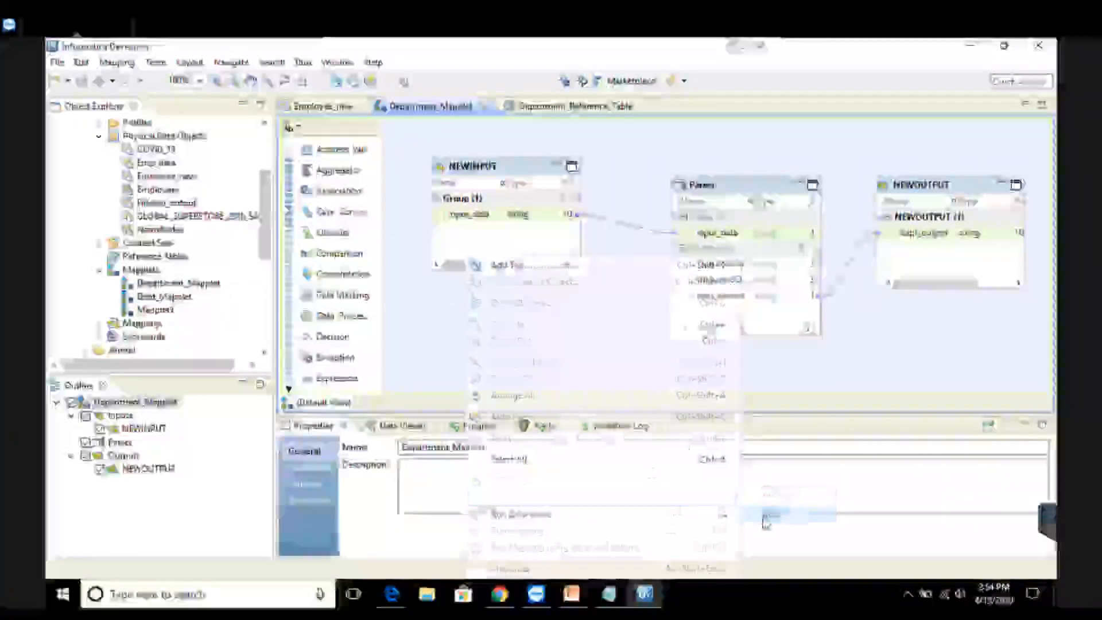
click(717, 326)
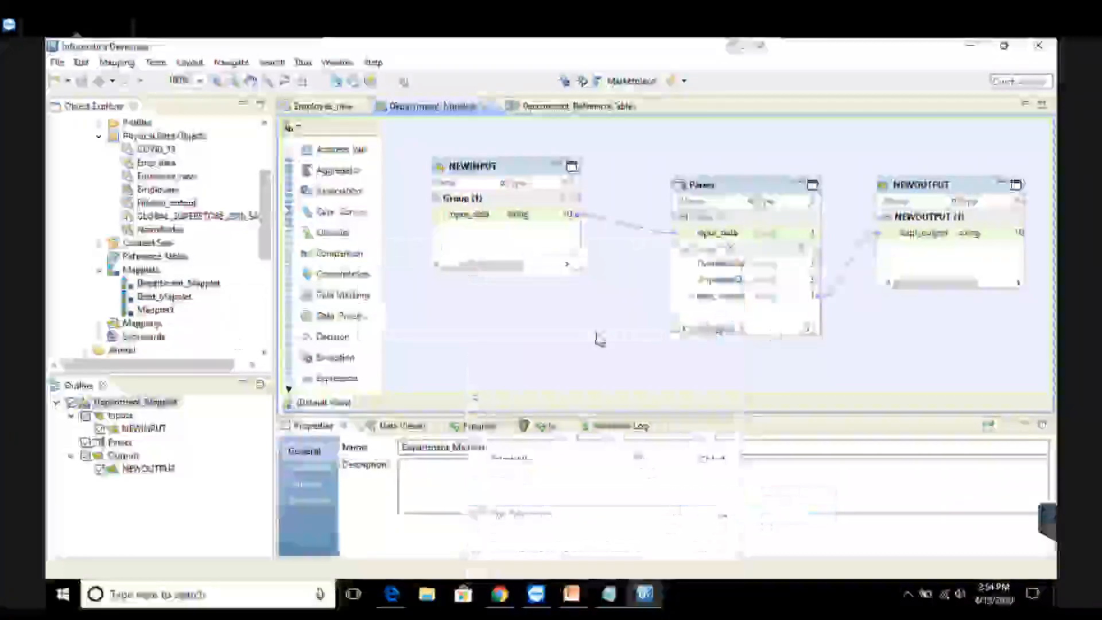
key(ctrl+s)
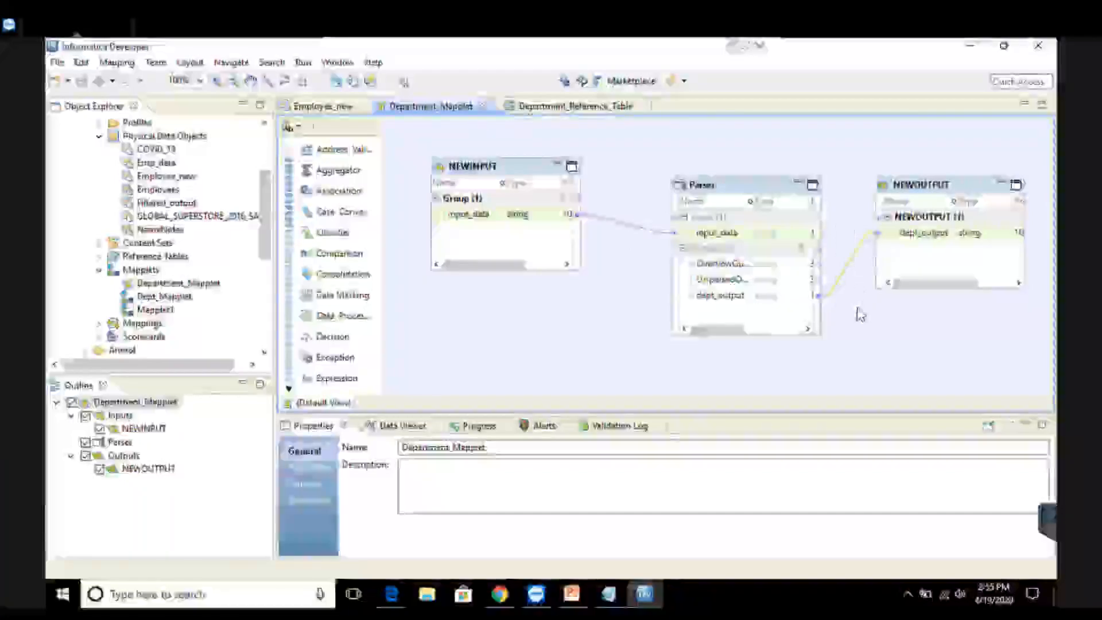
Remove the link between the Parser and NEWOUTPUT, and move the two transformations farther apart.
click(704, 189)
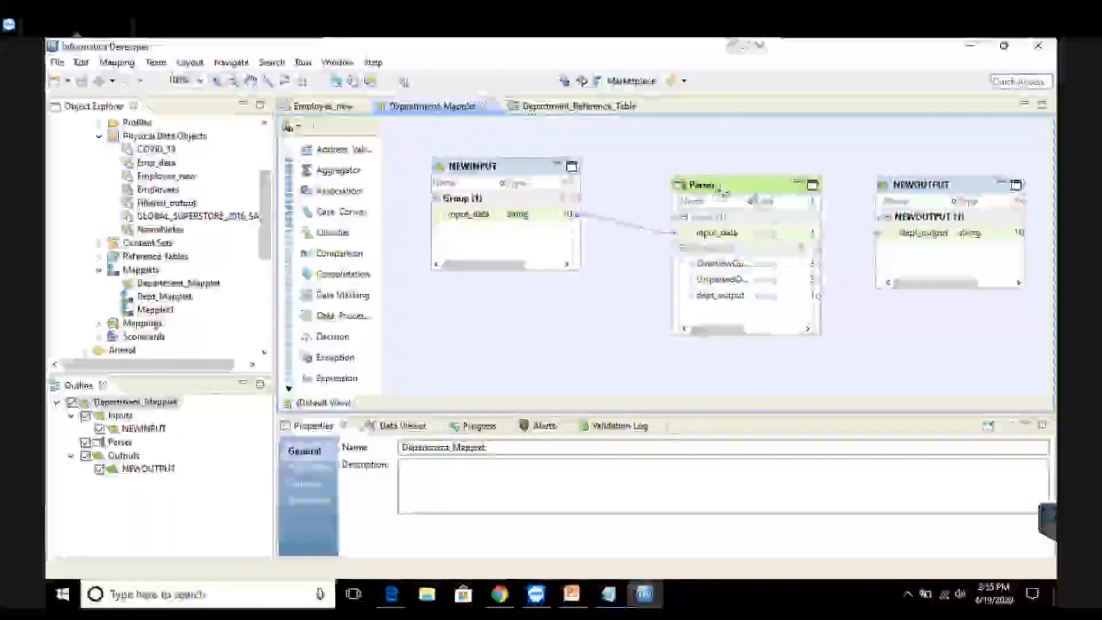
drag(703, 188, 648, 187)
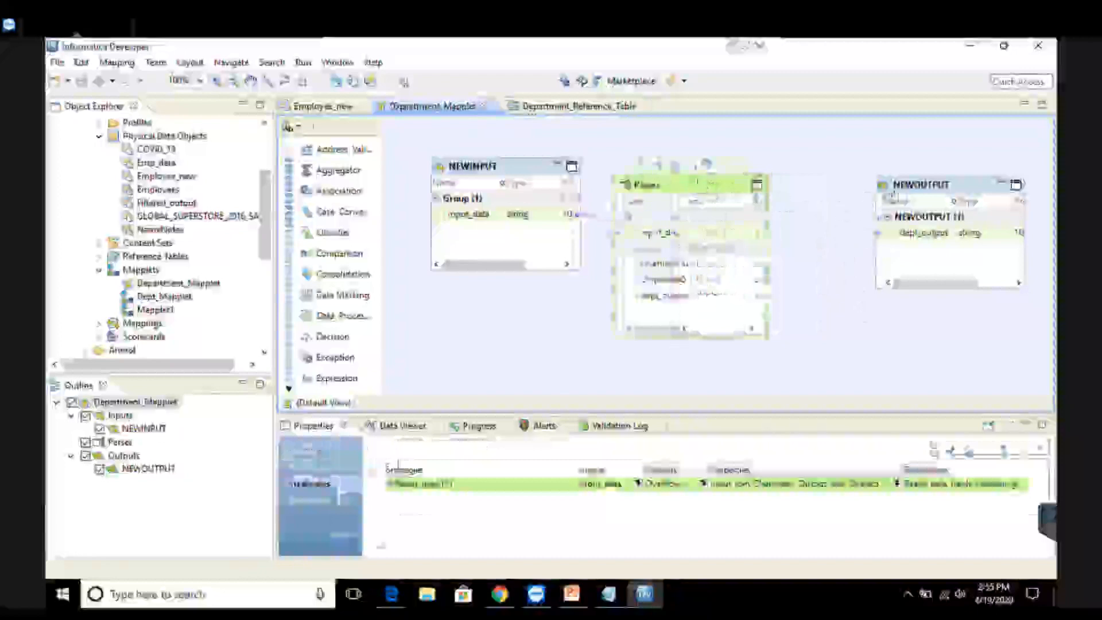
drag(911, 198, 957, 198)
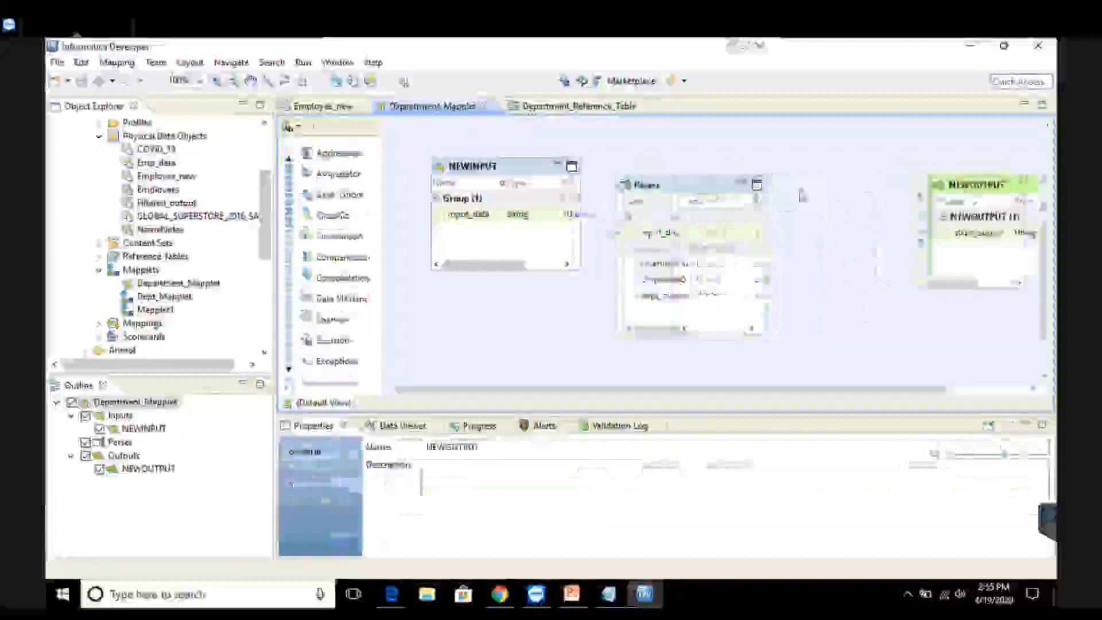
Add a Filter transformation between the Parser and NEWOUTPUT, narrow it to fit, and link the Parser's dept_output port into it.
right_click(801, 195)
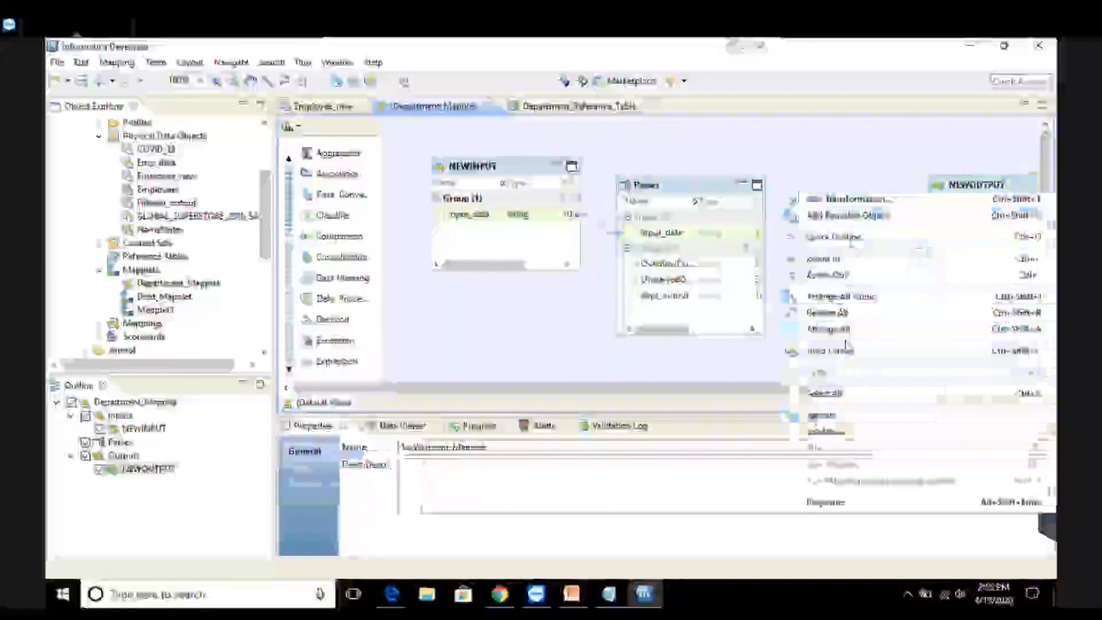
click(850, 201)
text(f)
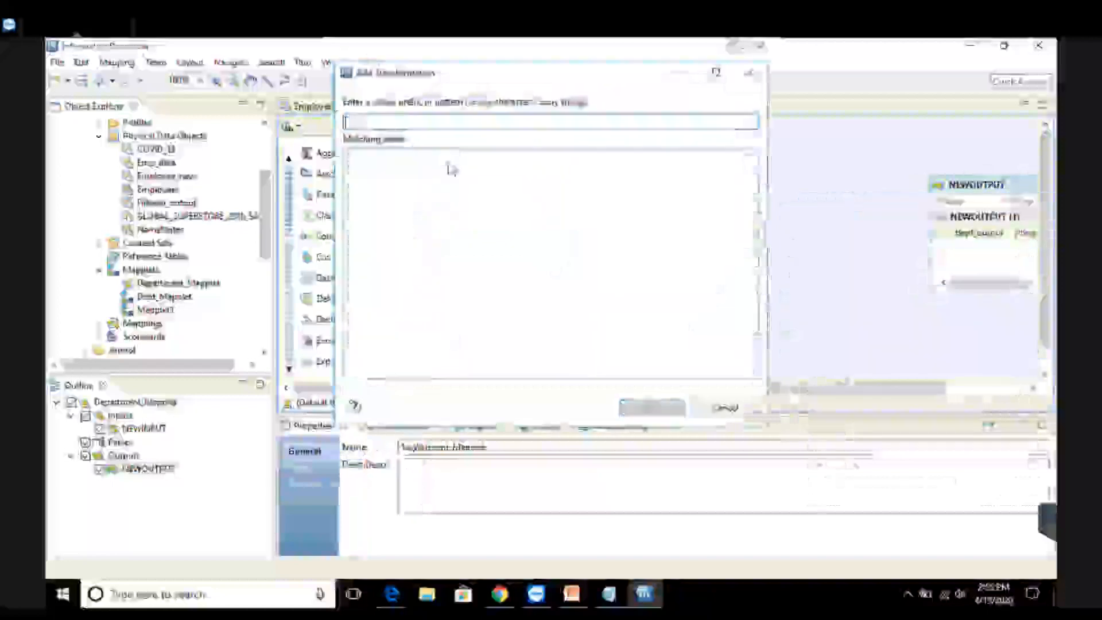
text(ilter)
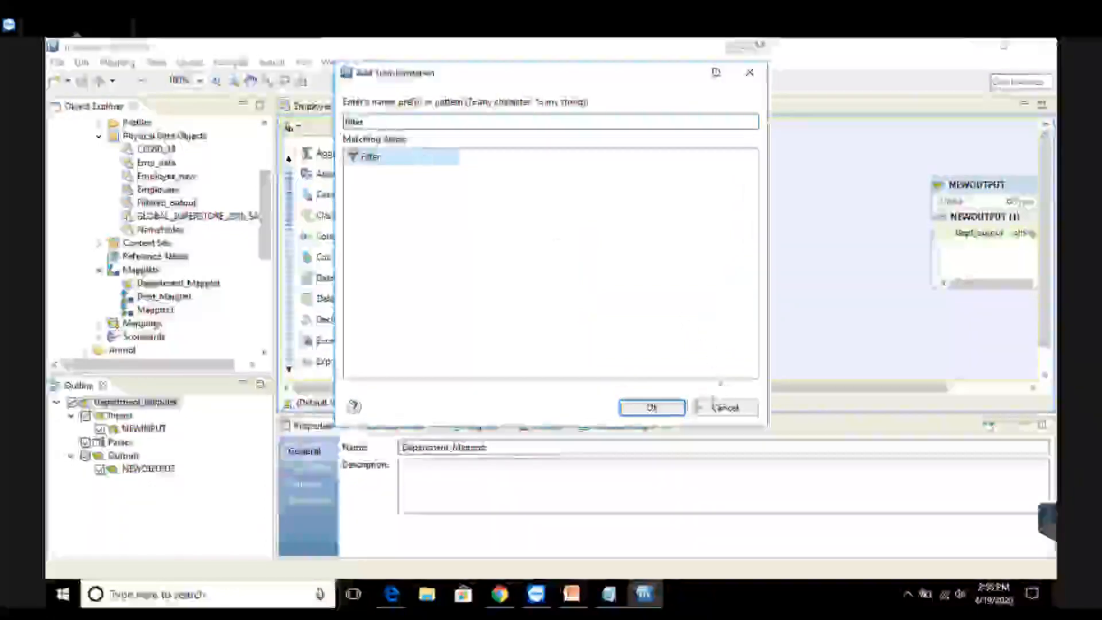
click(666, 407)
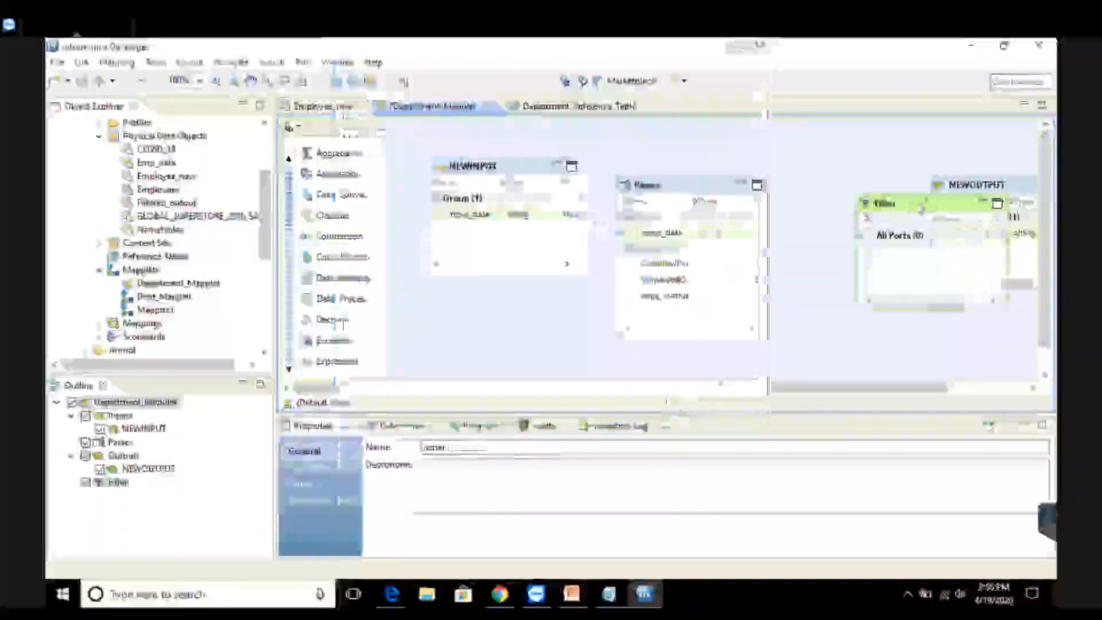
drag(886, 211, 856, 202)
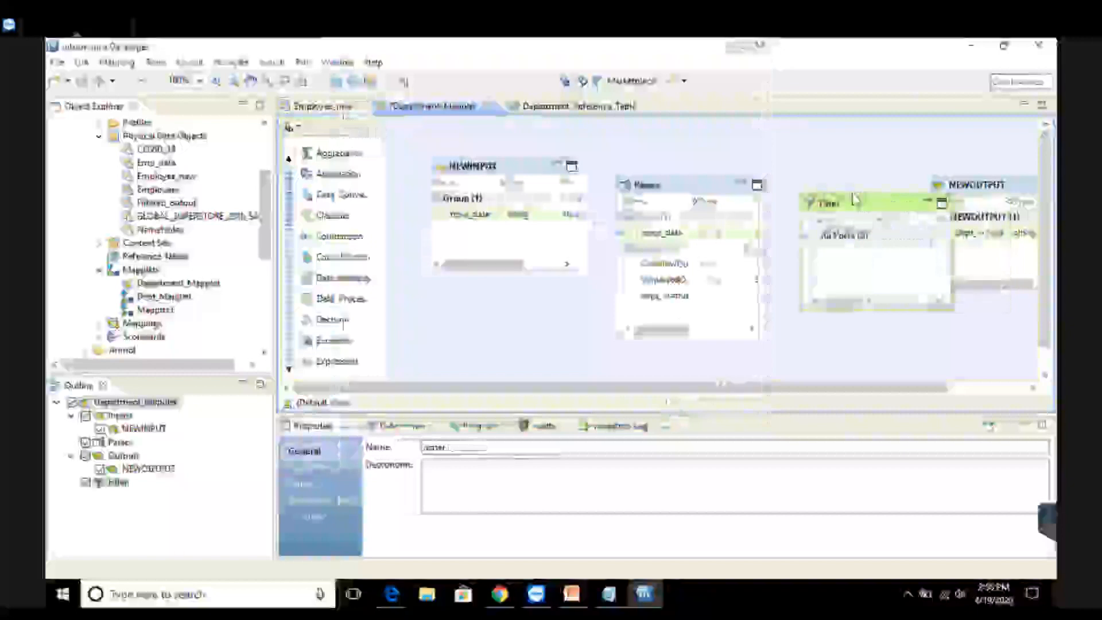
drag(961, 252, 909, 252)
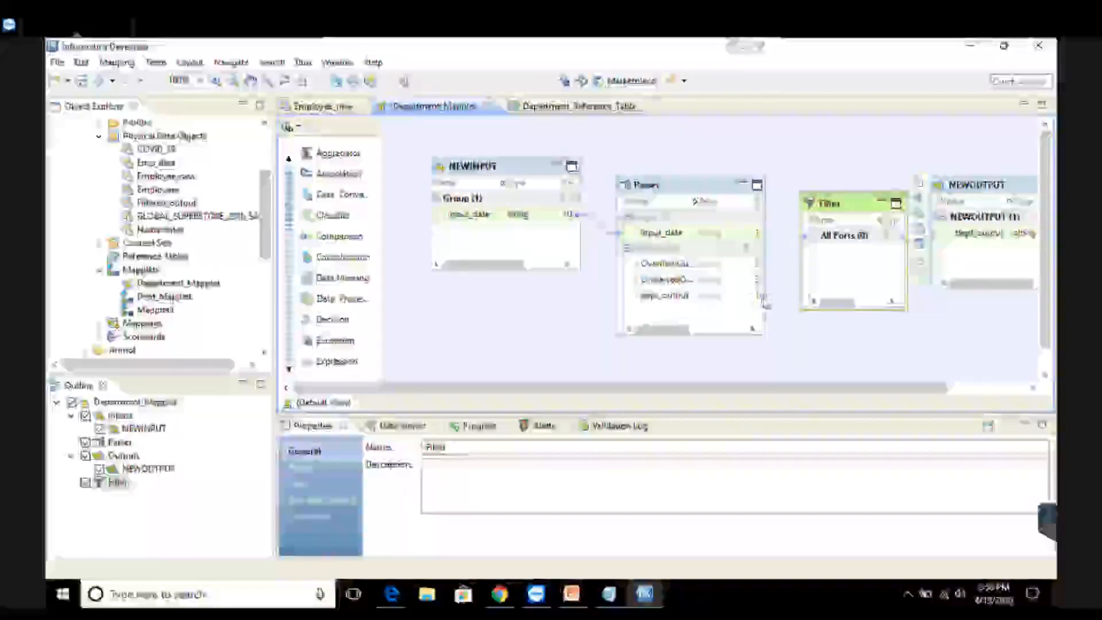
drag(766, 302, 821, 264)
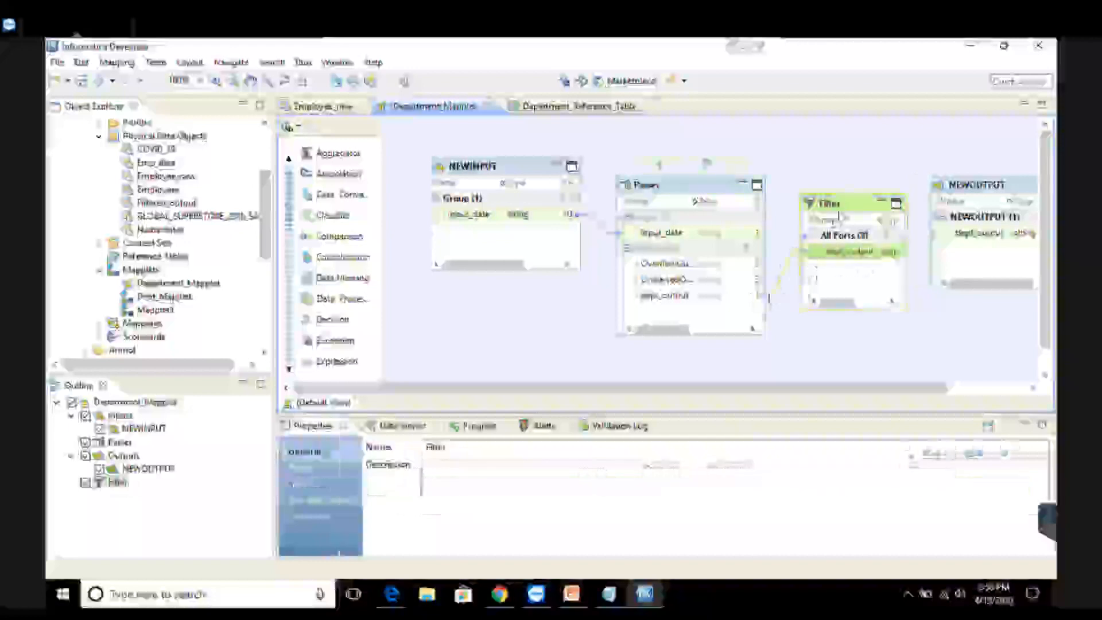
drag(839, 216, 839, 198)
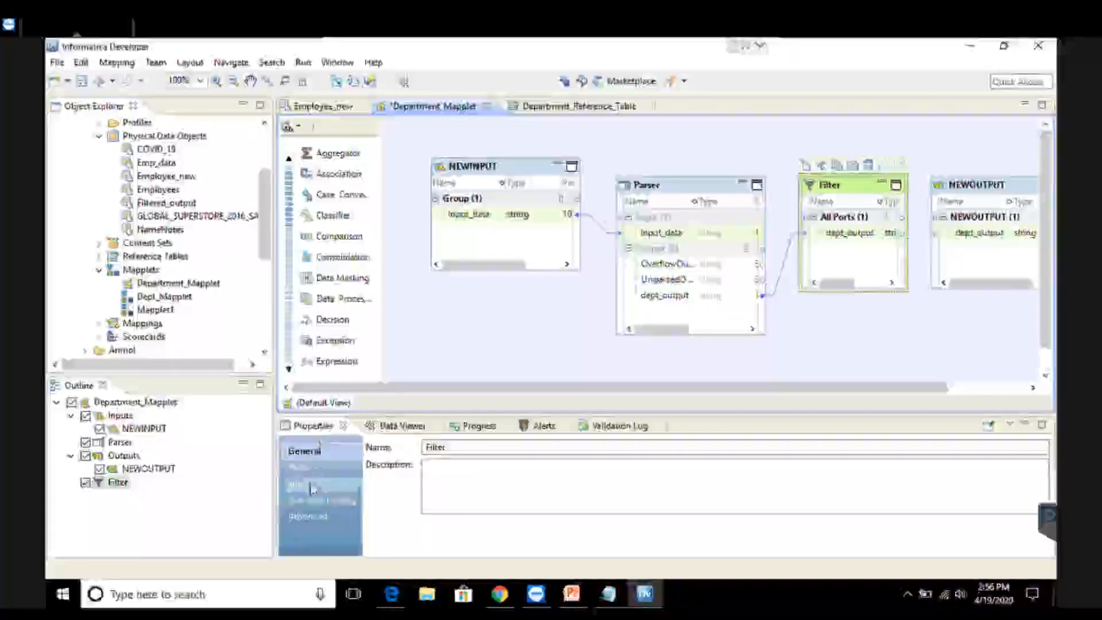
Replace the Filter transformation's condition with dept_output='CSE' and save the mapplet.
click(298, 484)
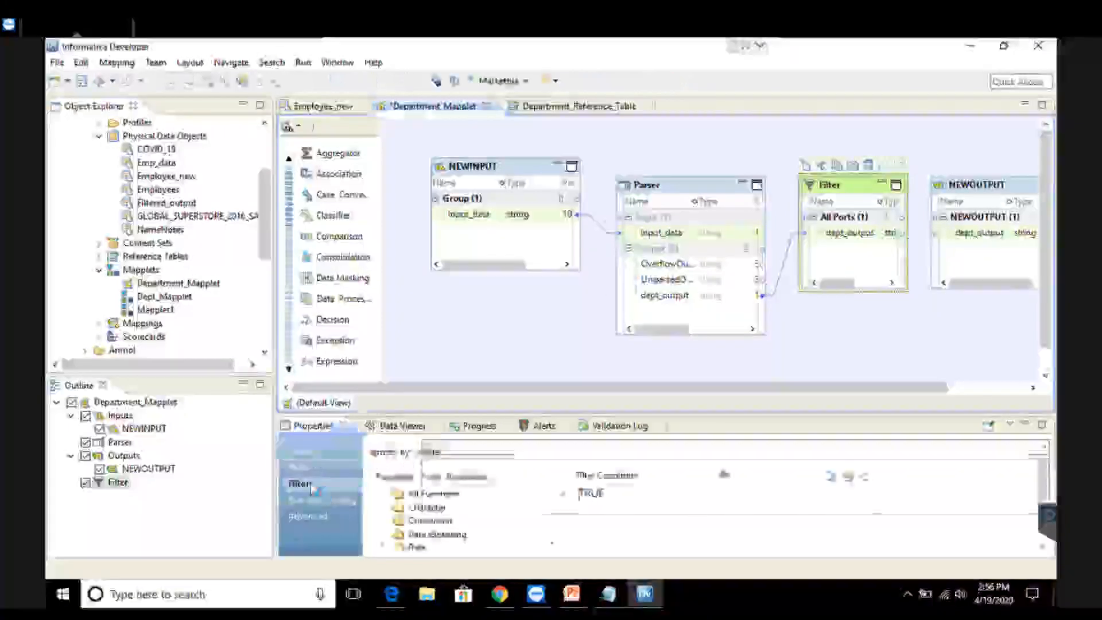
click(645, 497)
key(BackSpace)
key(BackSpace)
key(BackSpace)
key(BackSpace)
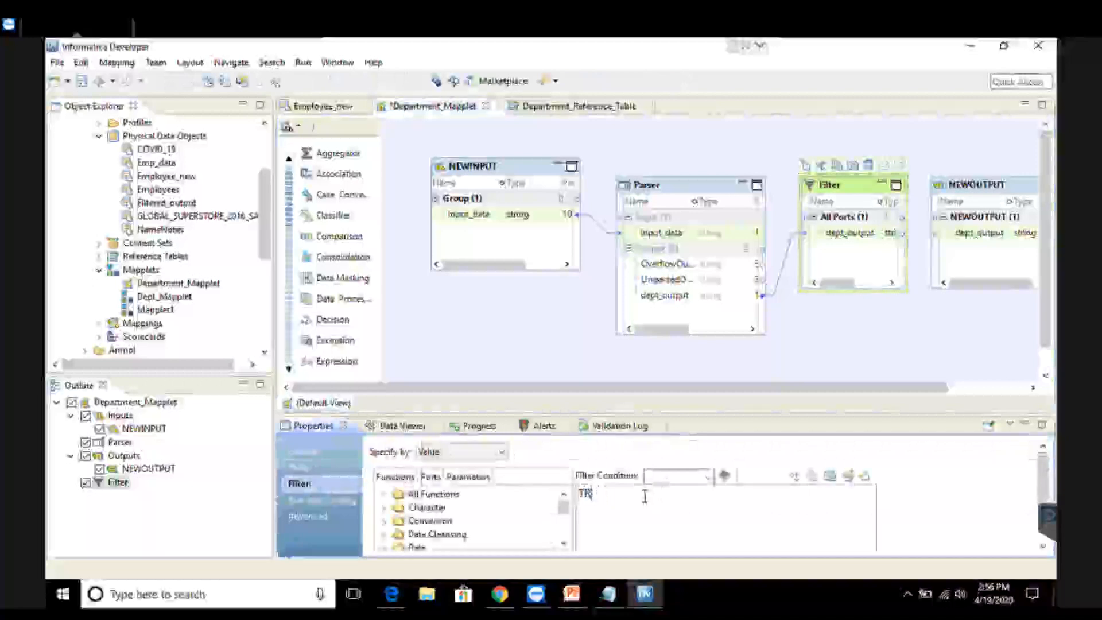
click(430, 477)
double_click(435, 514)
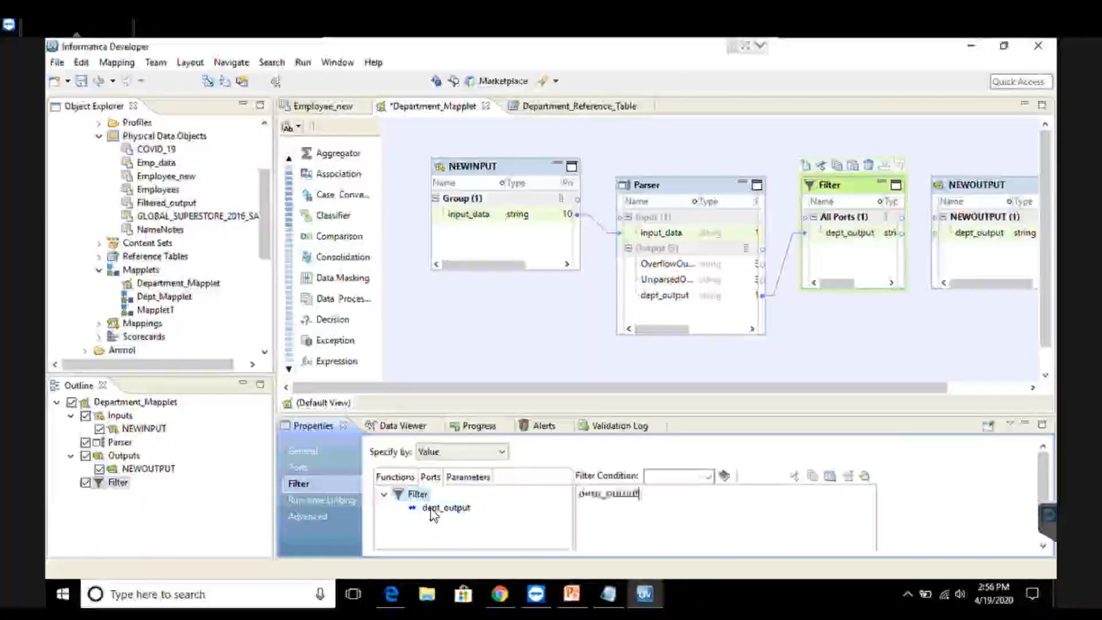
text(=)
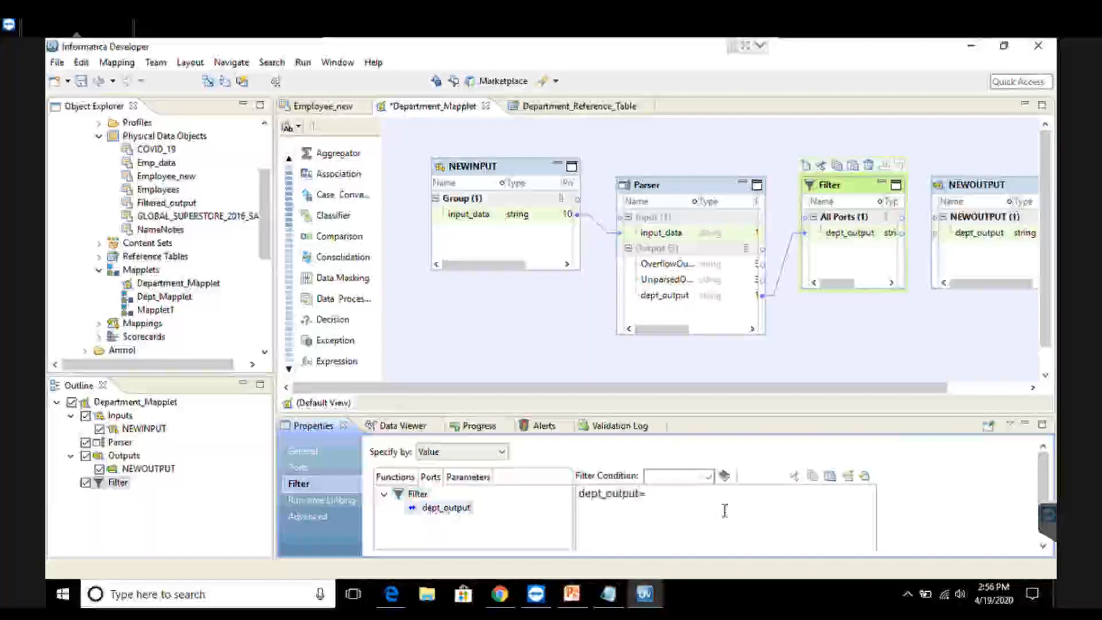
text('CSE')
key(ctrl+s)
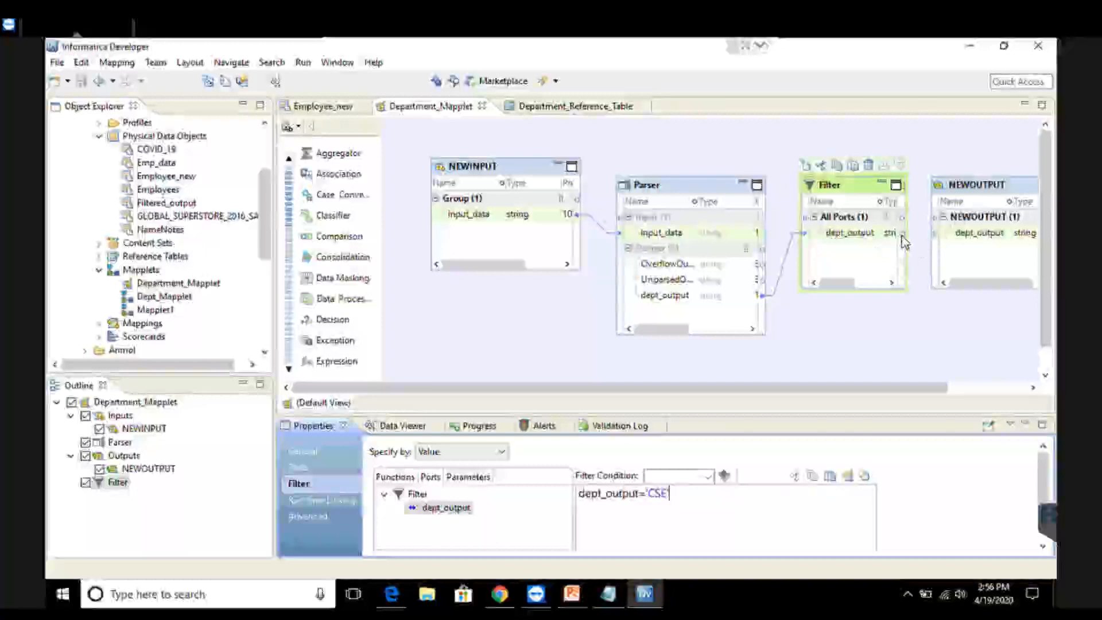
Link the Filter's dept_output port to NEWOUTPUT, and validate the saved Department_Mapplet as a mapplet.
drag(904, 242, 940, 243)
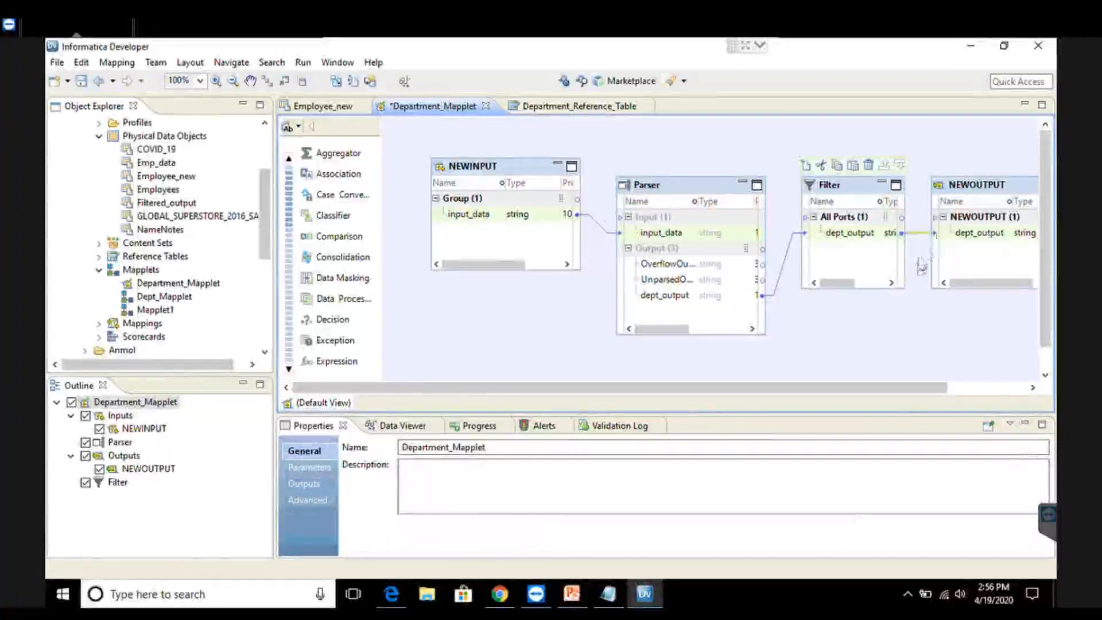
key(ctrl+s)
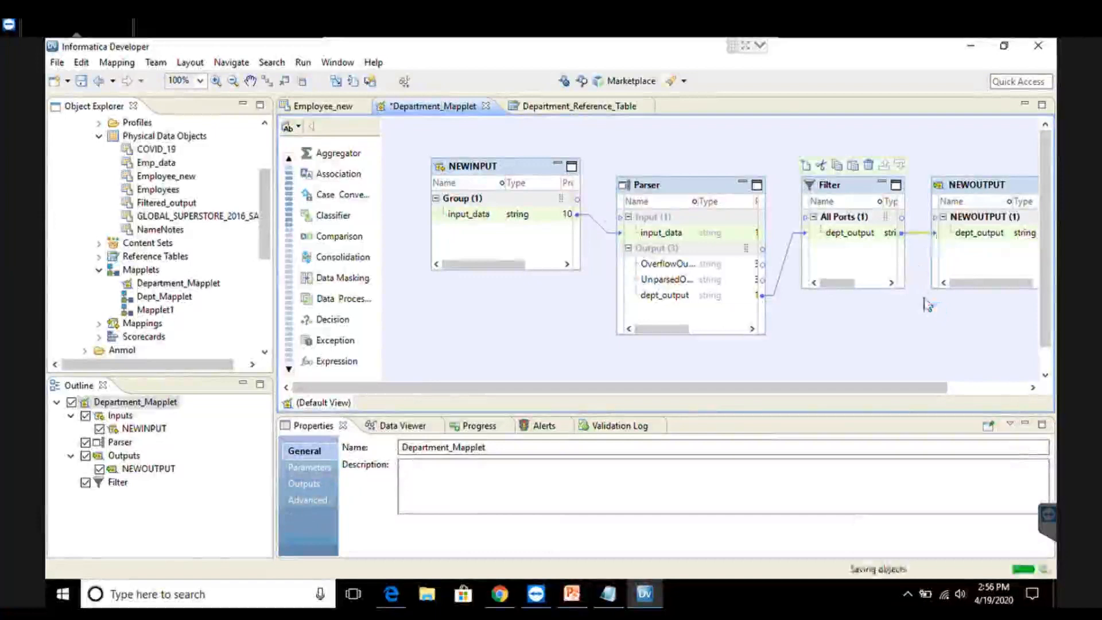
right_click(478, 310)
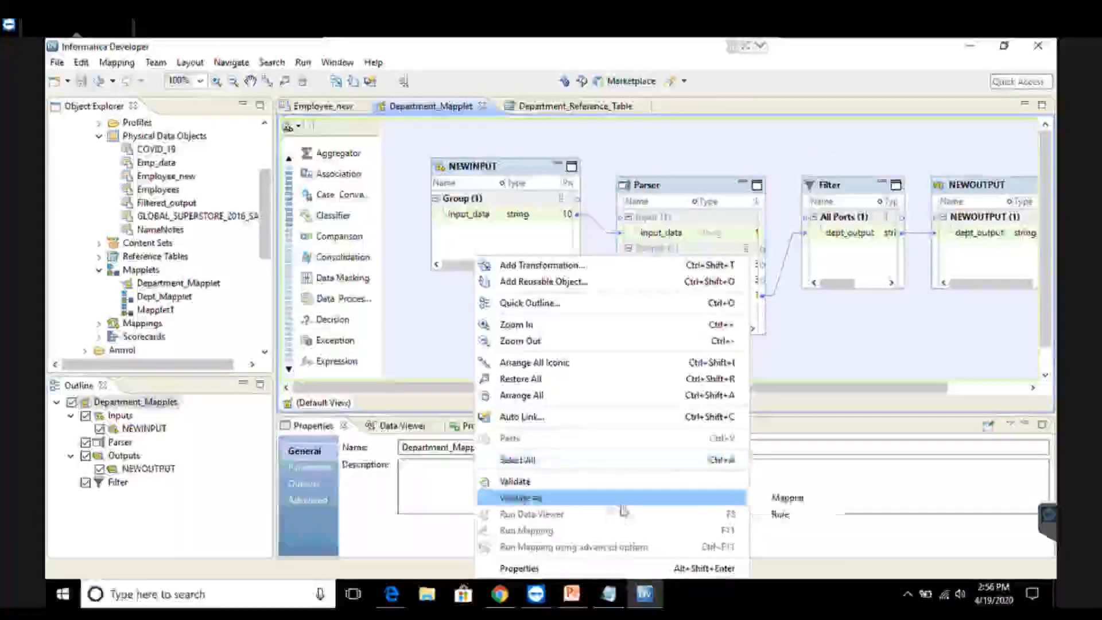
click(784, 508)
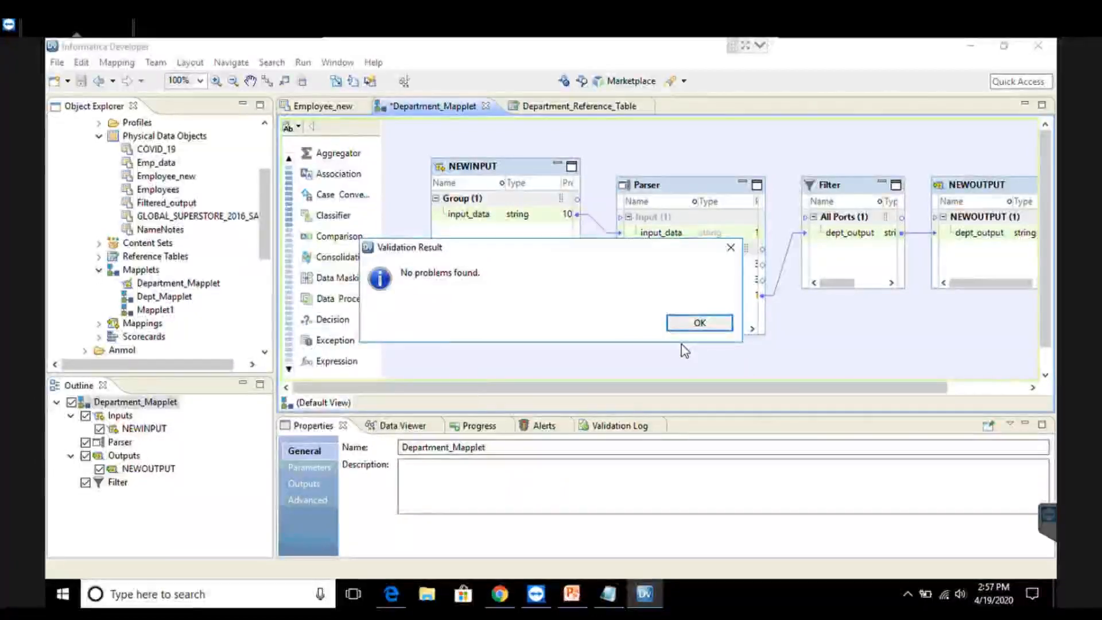
click(698, 322)
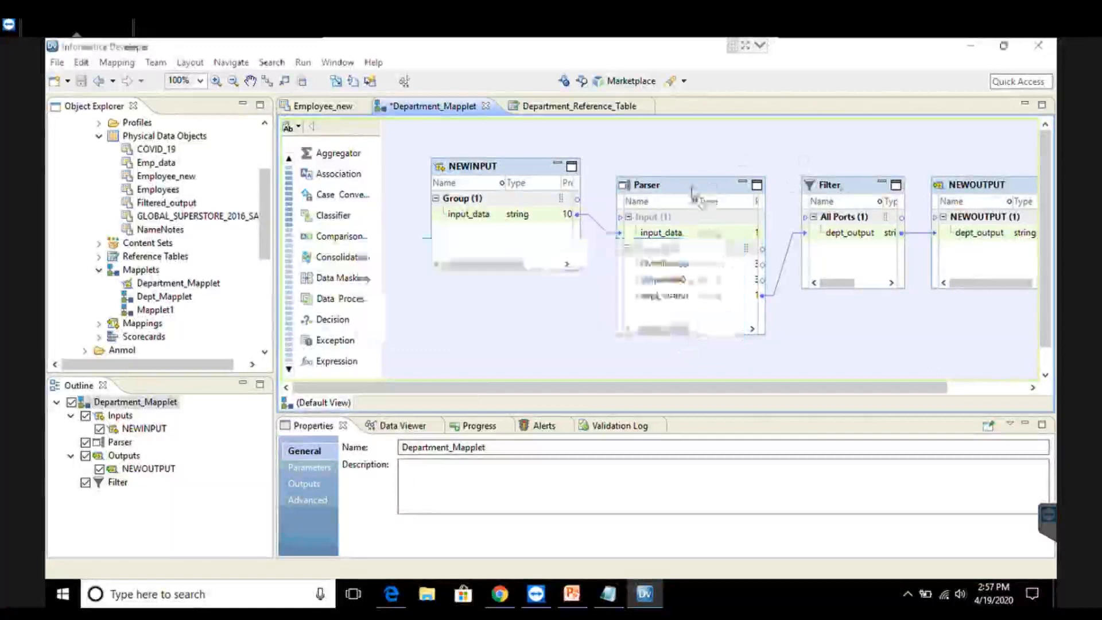
Try to validate Department_Mapplet as a rule with the Filter included, and examine the validation log.
right_click(468, 301)
mouse_move(540, 502)
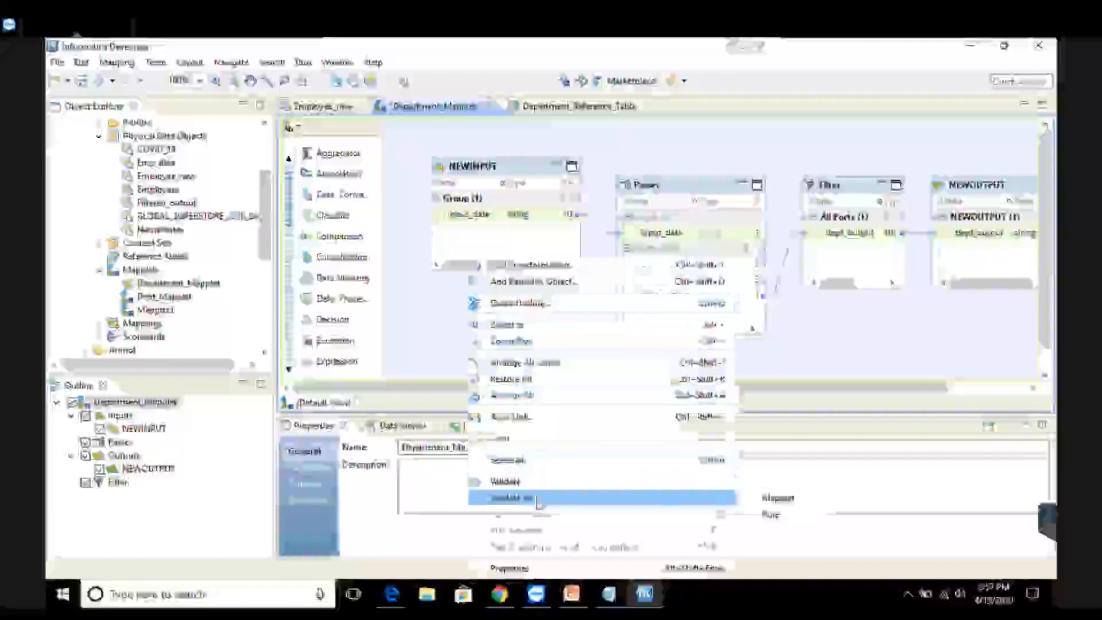
click(772, 516)
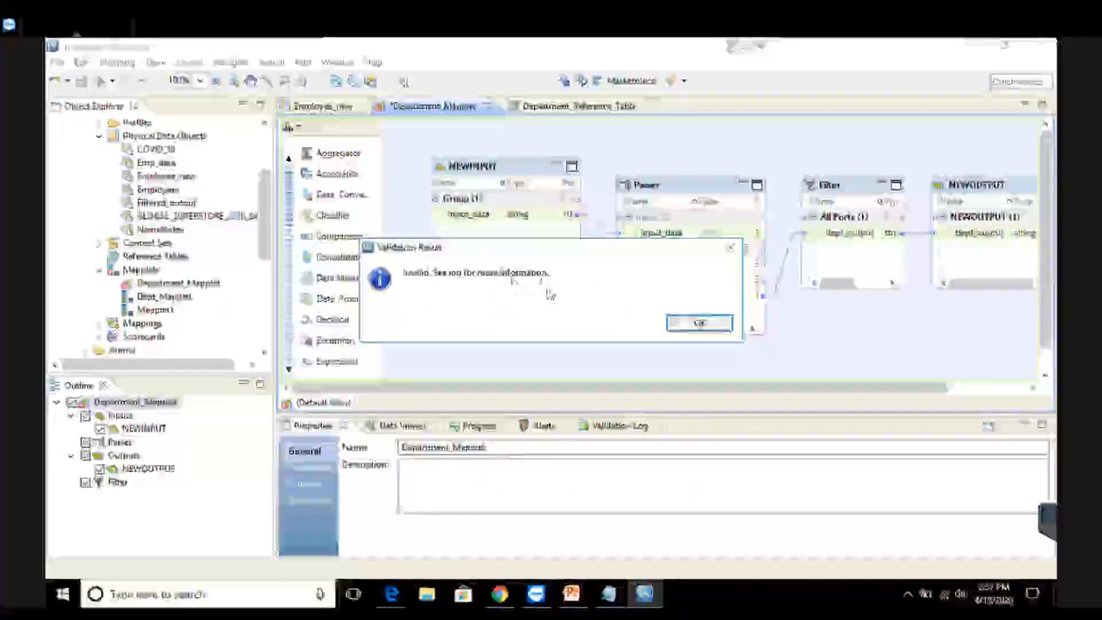
click(699, 323)
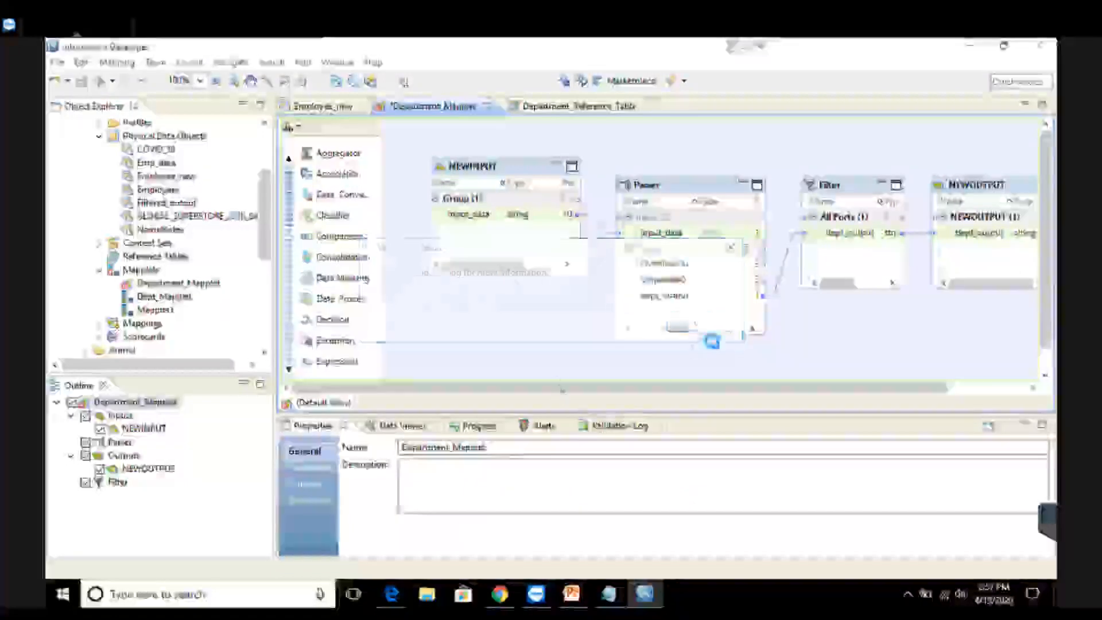
click(622, 425)
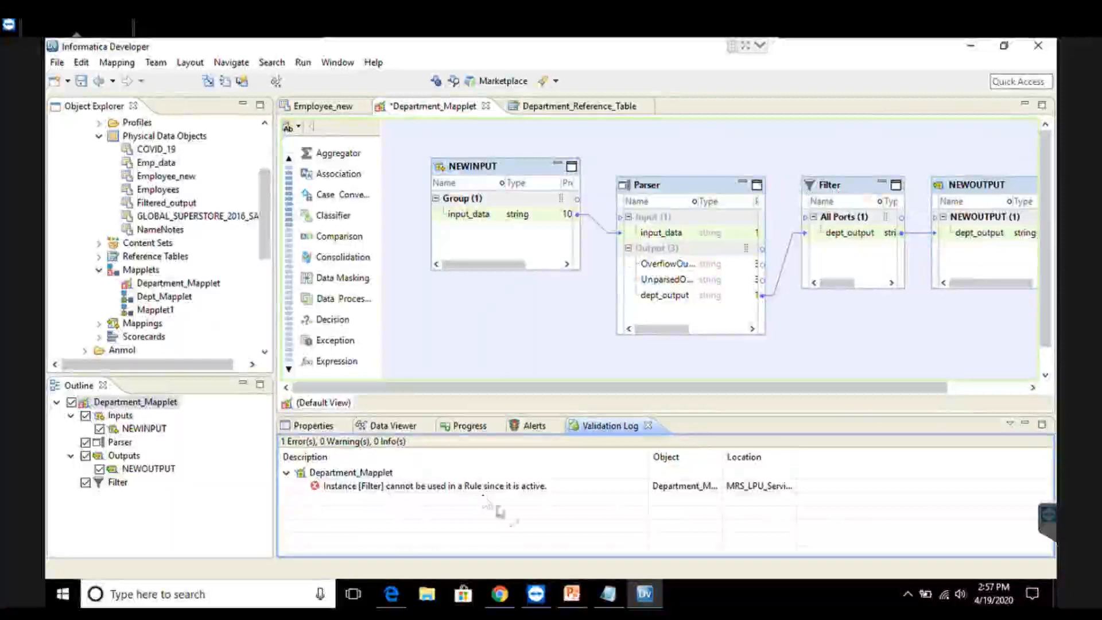
mouse_move(626, 601)
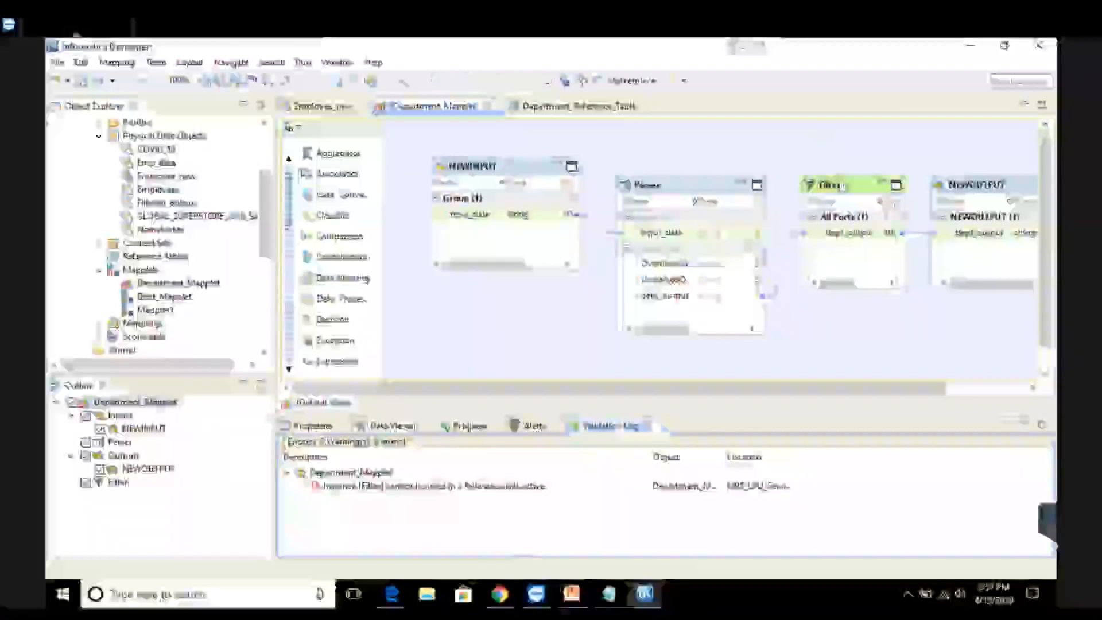
Delete the Filter transformation, relink the Parser's dept_output directly to a repositioned NEWOUTPUT, and save.
click(844, 185)
key(Delete)
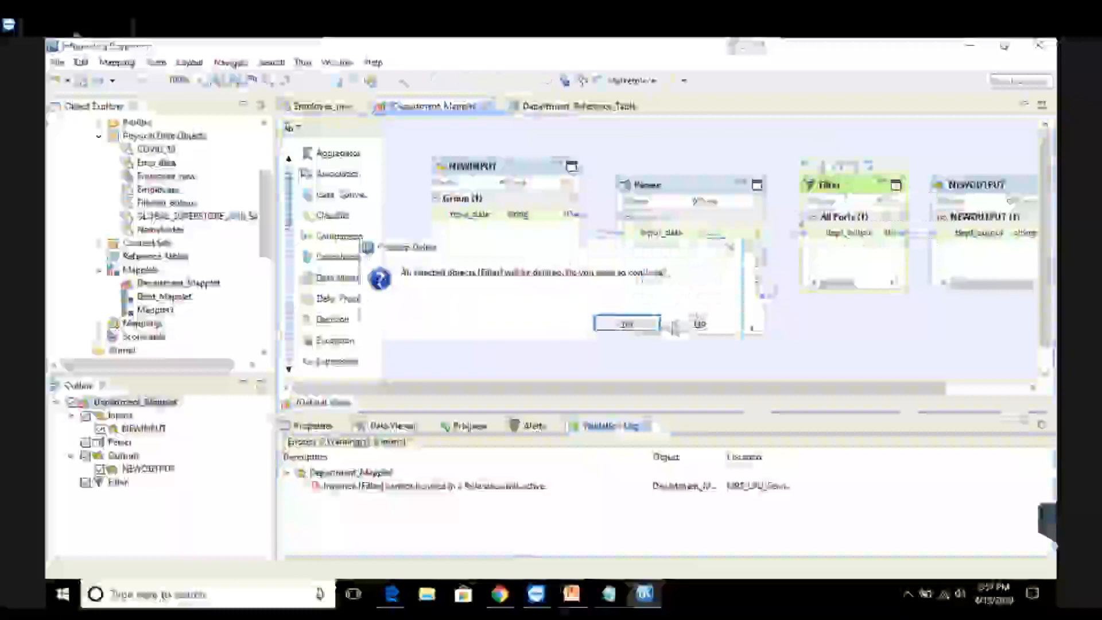
click(635, 326)
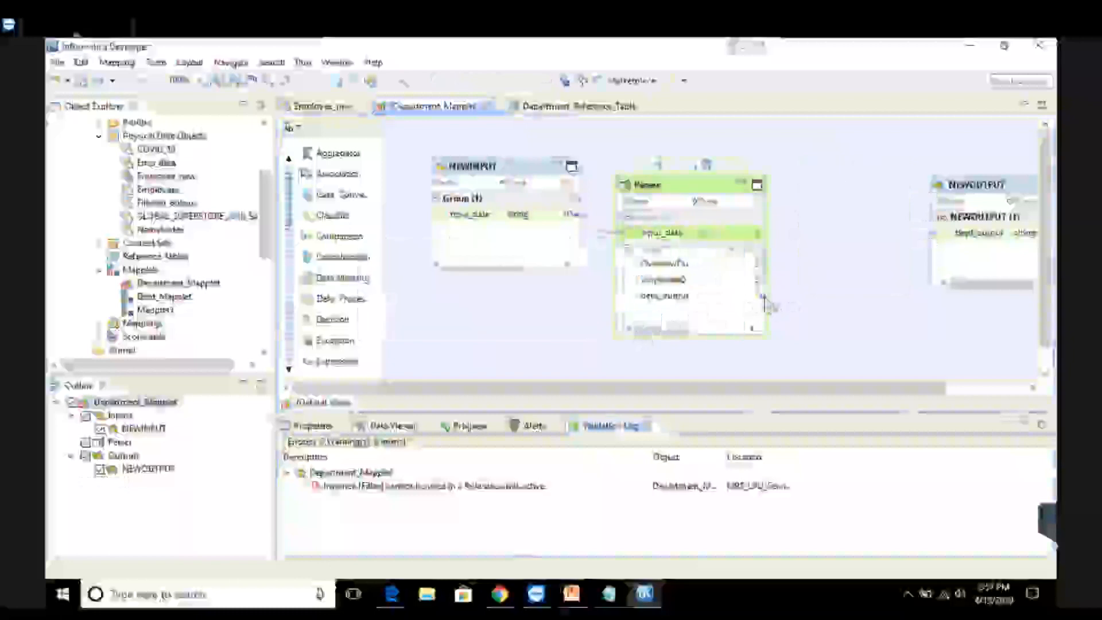
drag(765, 300, 950, 238)
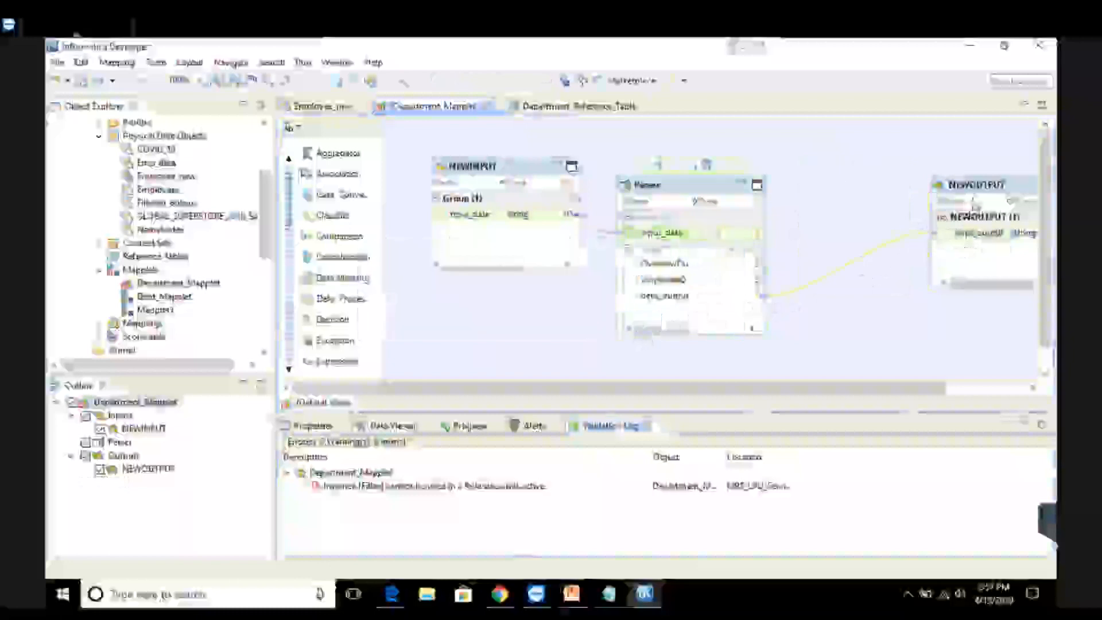
drag(975, 201, 882, 184)
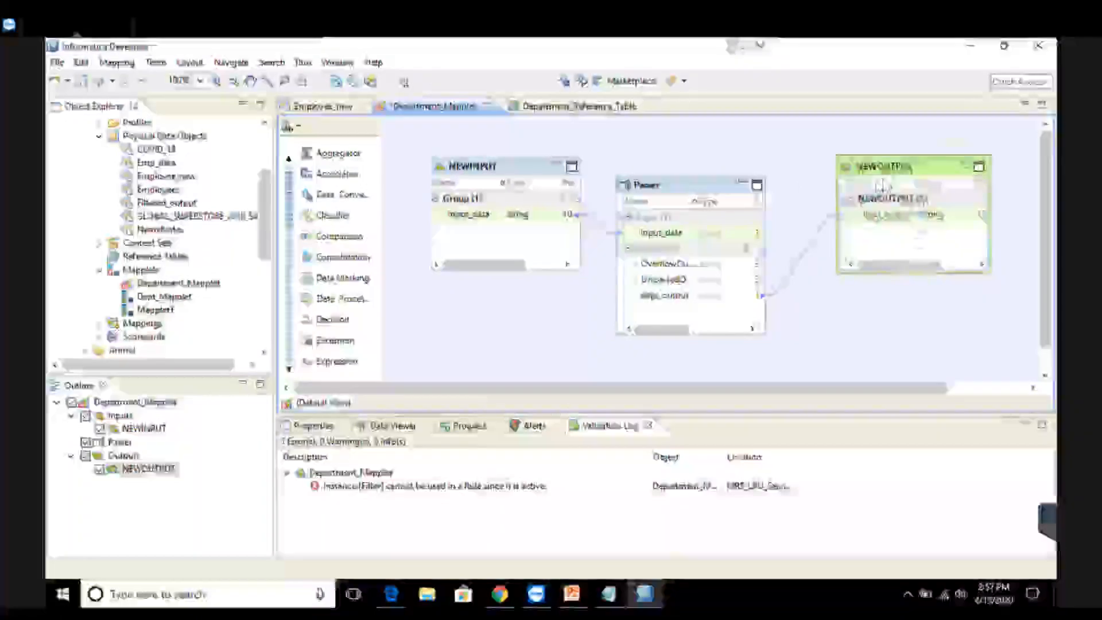
click(817, 168)
key(ctrl+s)
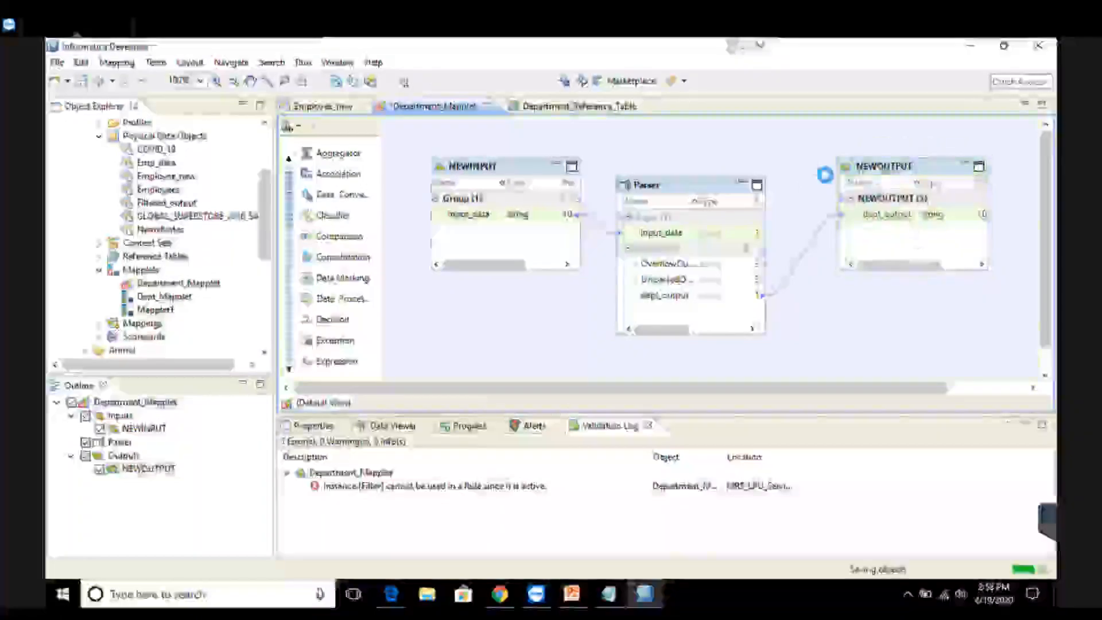
Validate Department_Mapplet as a rule without the Filter transformation.
right_click(787, 160)
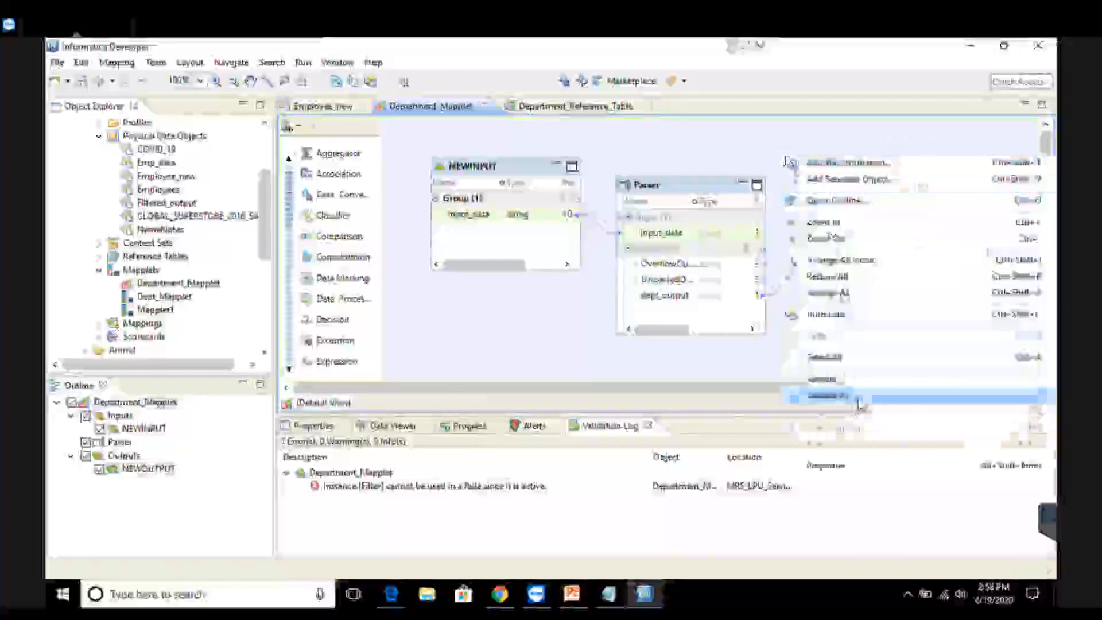
mouse_move(860, 402)
click(717, 411)
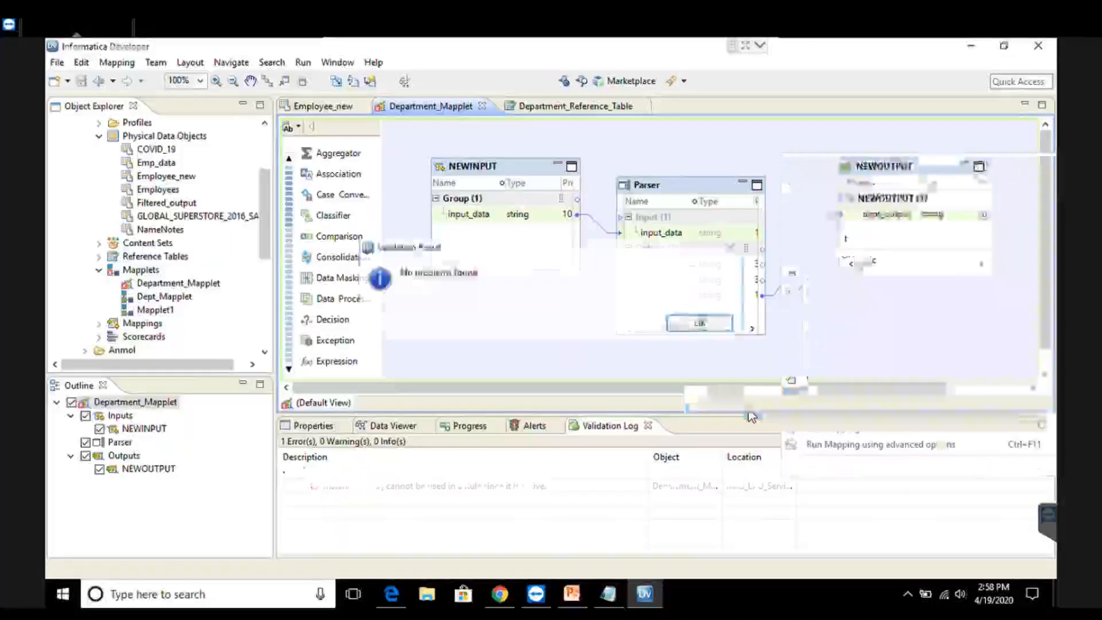
click(692, 324)
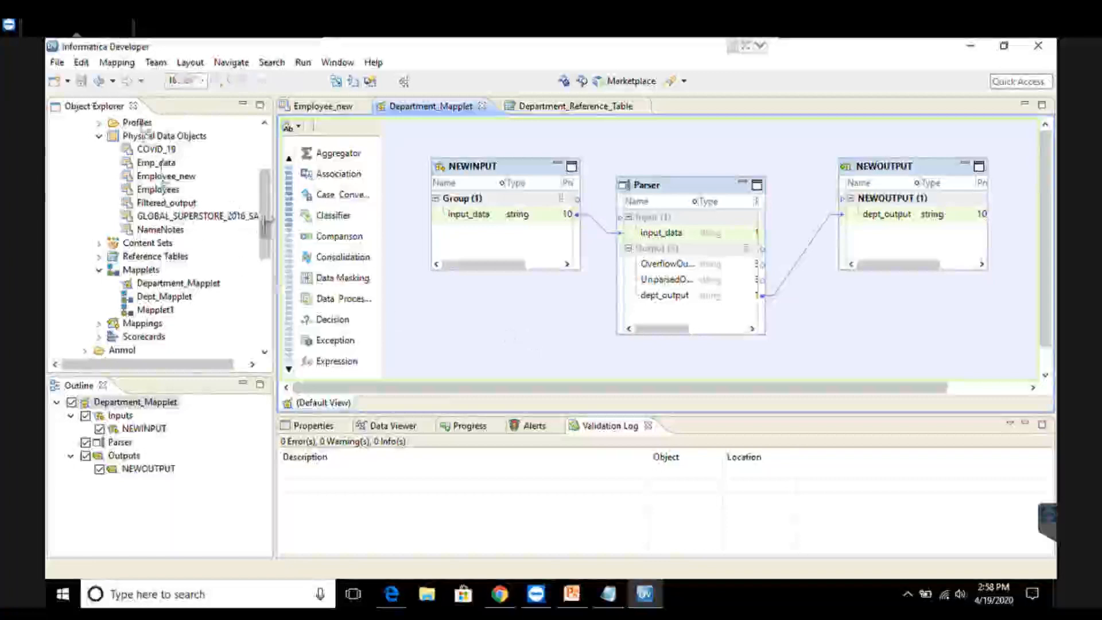
Create a mapping named rule_Mapping in the same folder that holds Department_Mapplet.
scroll(132, 143, up, 2)
click(120, 150)
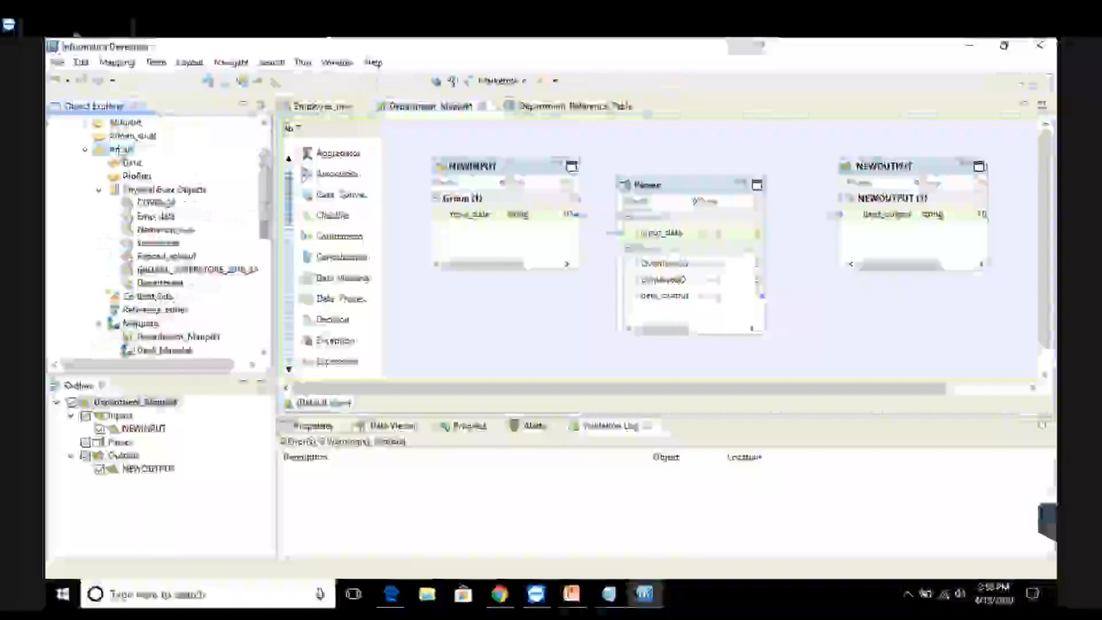
right_click(119, 149)
mouse_move(144, 154)
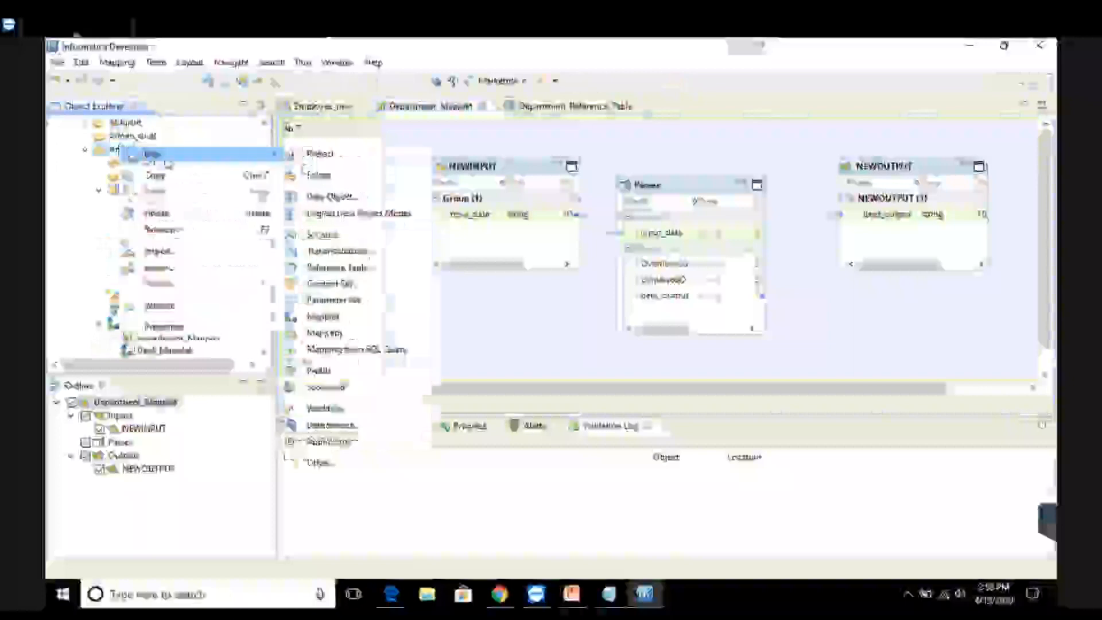
click(325, 333)
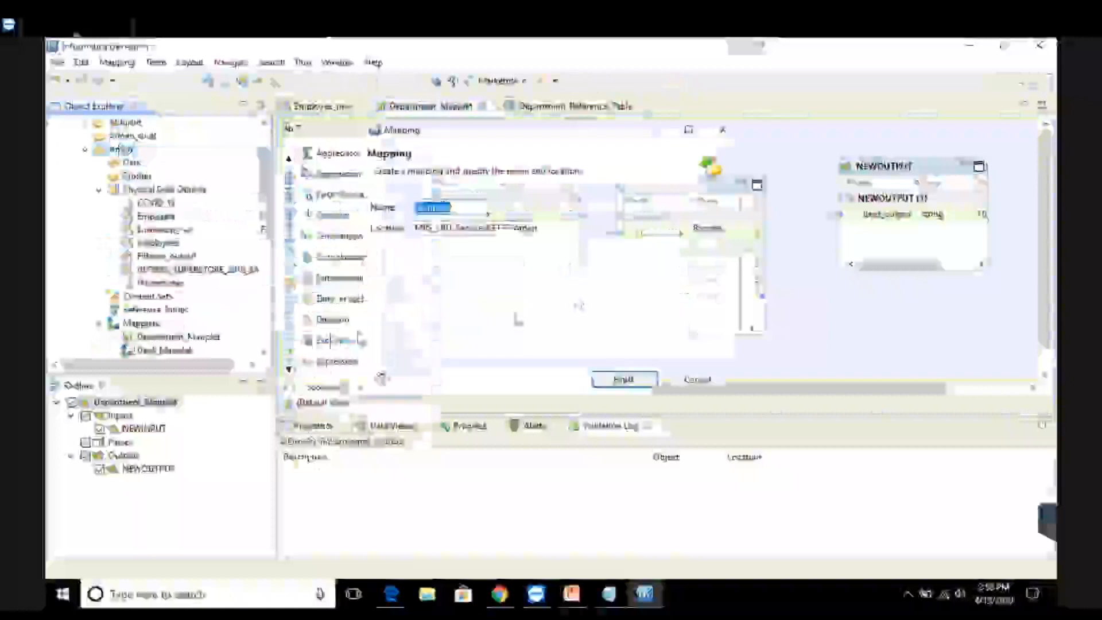
click(416, 209)
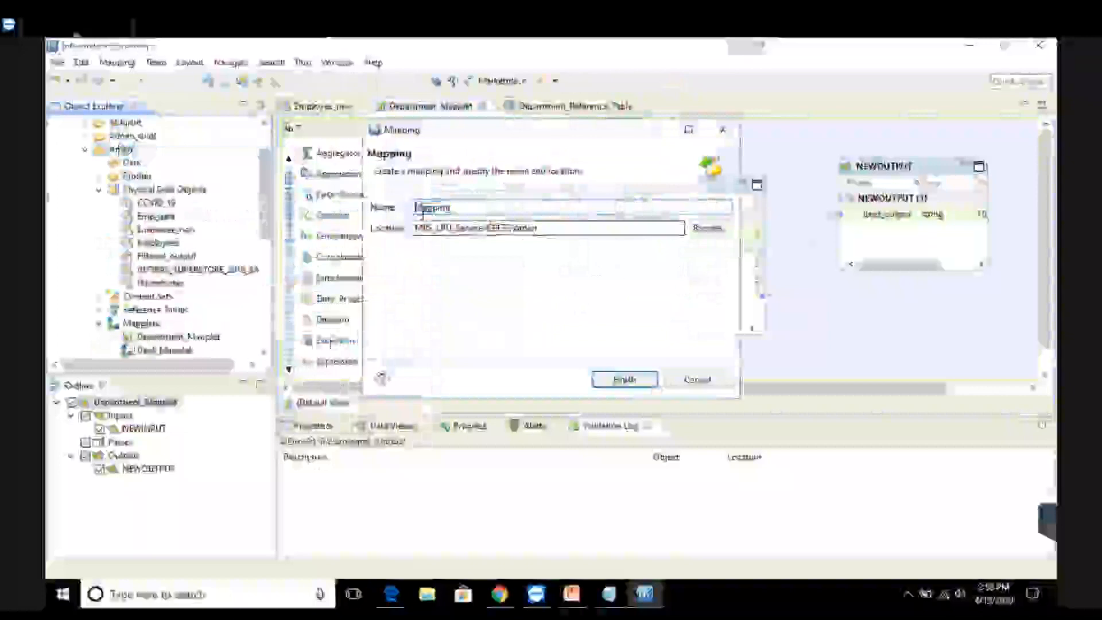
text(Dept)
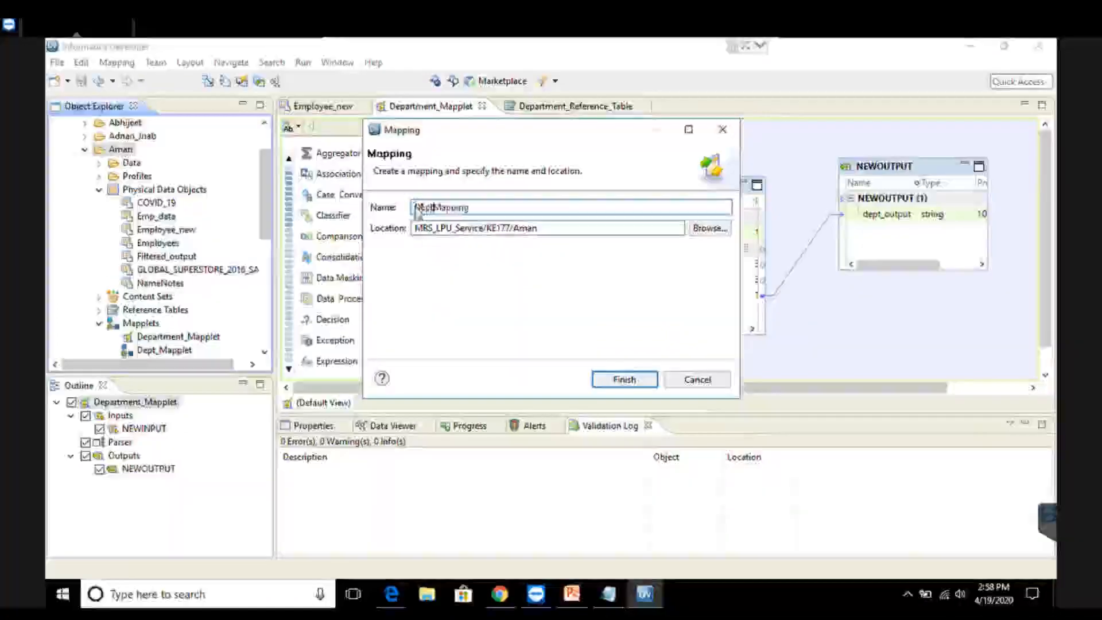
key(BackSpace)
key(BackSpace)
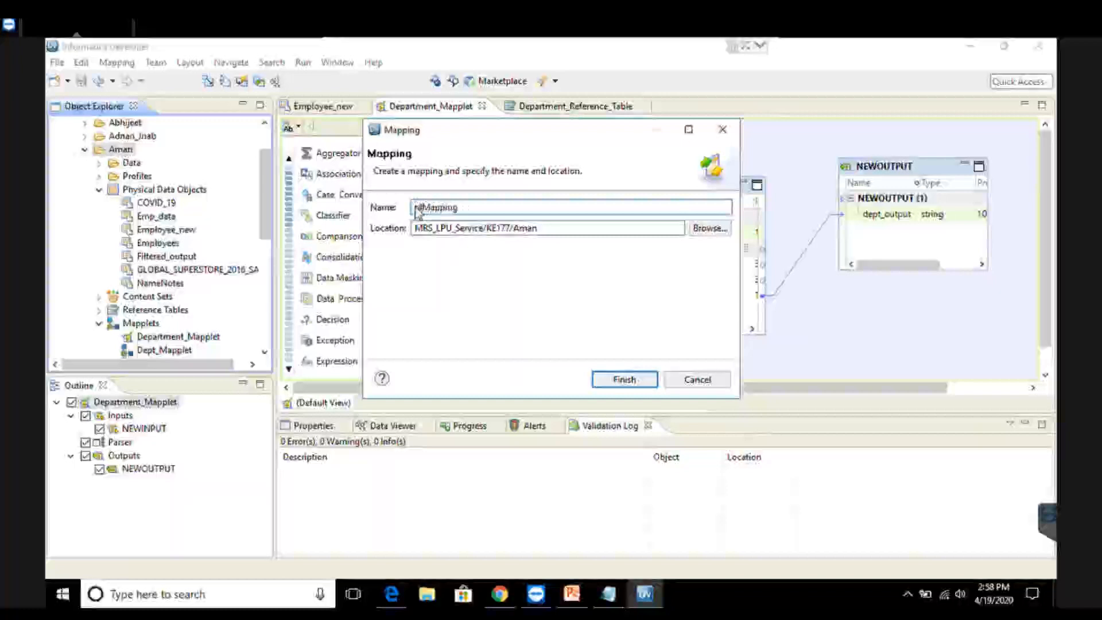
text(rule_)
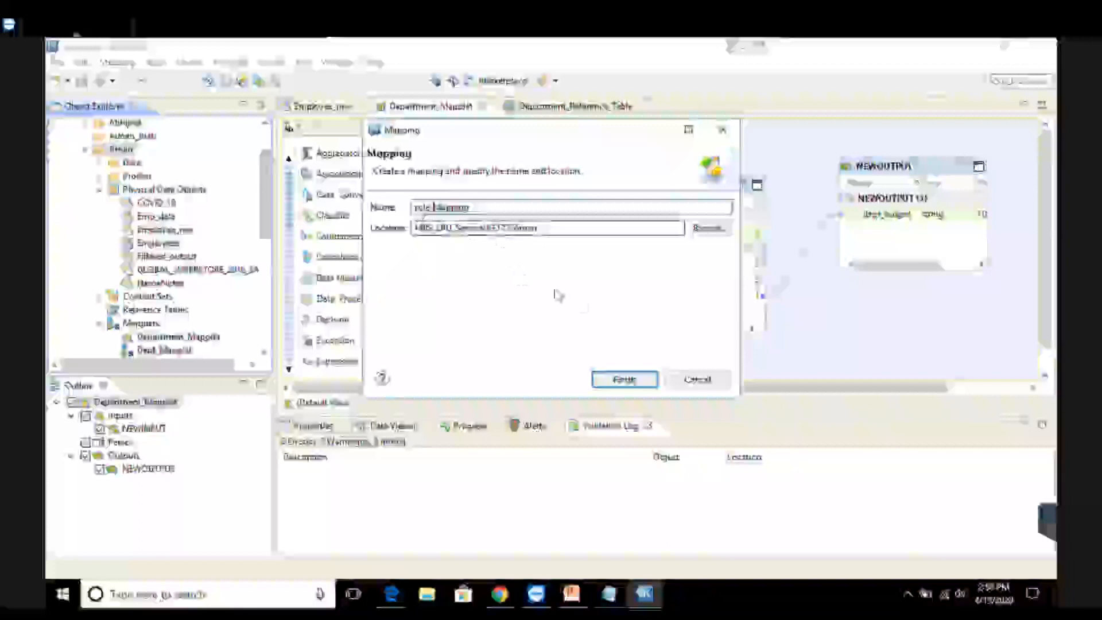
click(653, 382)
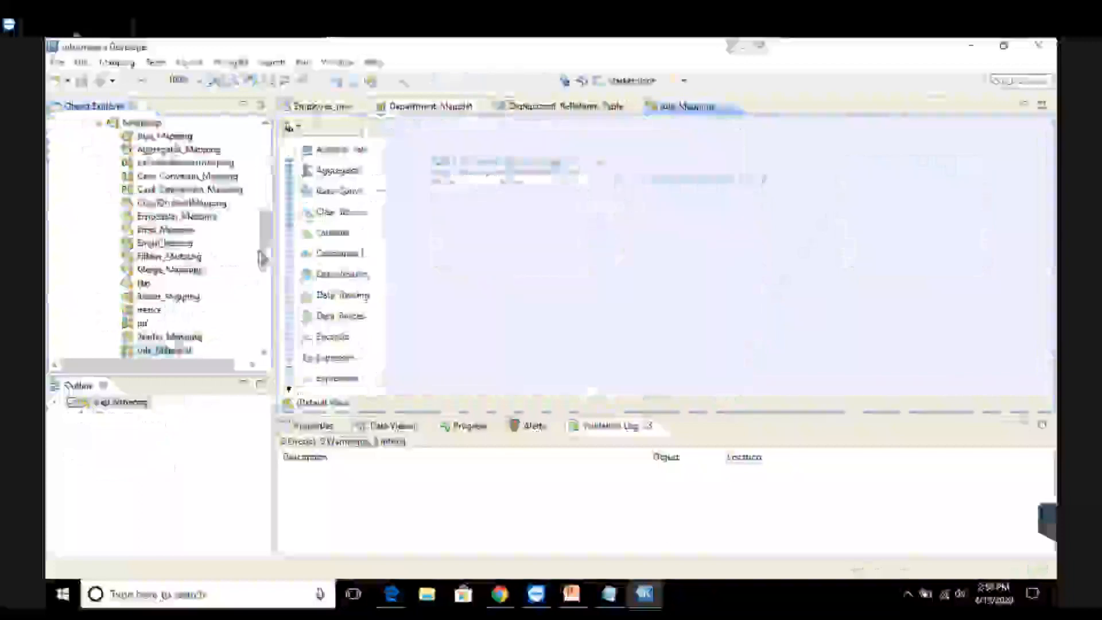
Open the Employee_new data object and examine its rows in the data preview.
drag(266, 260, 267, 286)
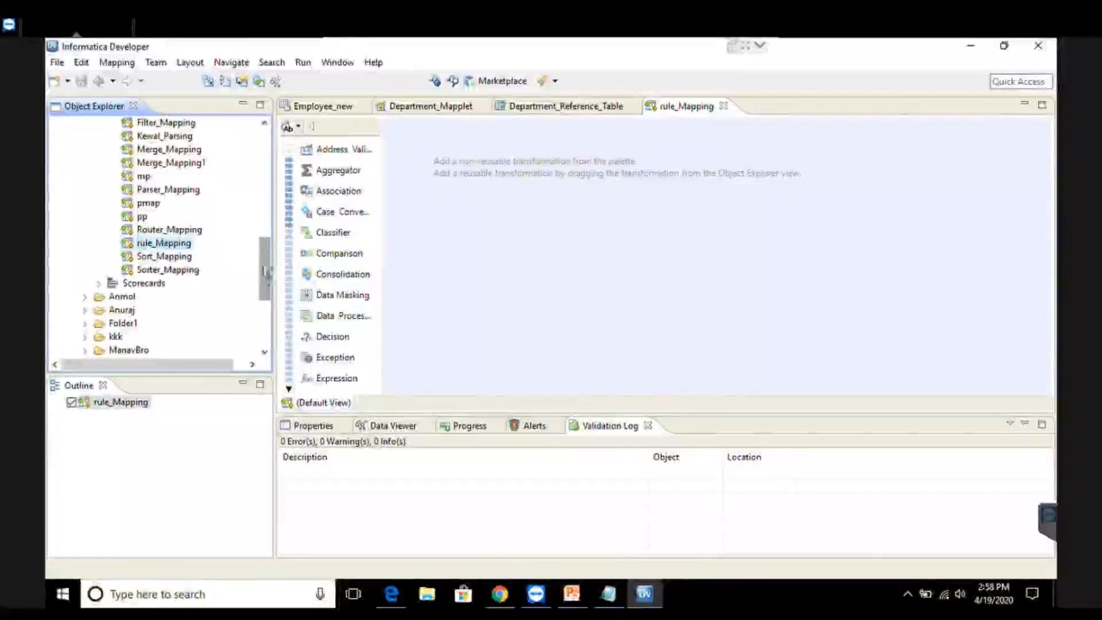
drag(263, 275, 267, 177)
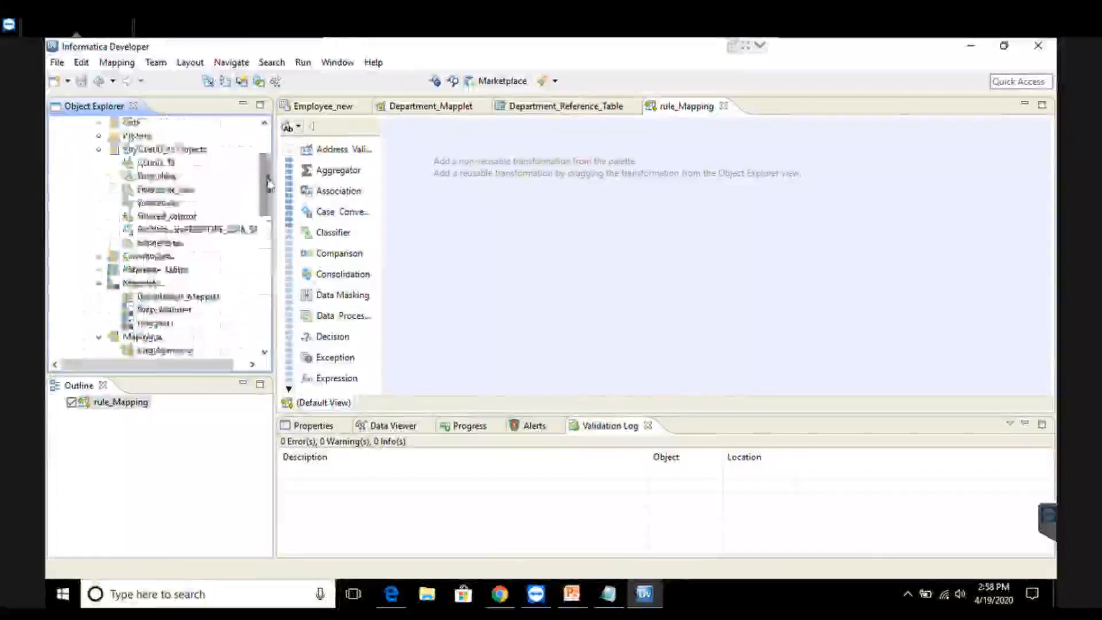
drag(171, 192, 296, 110)
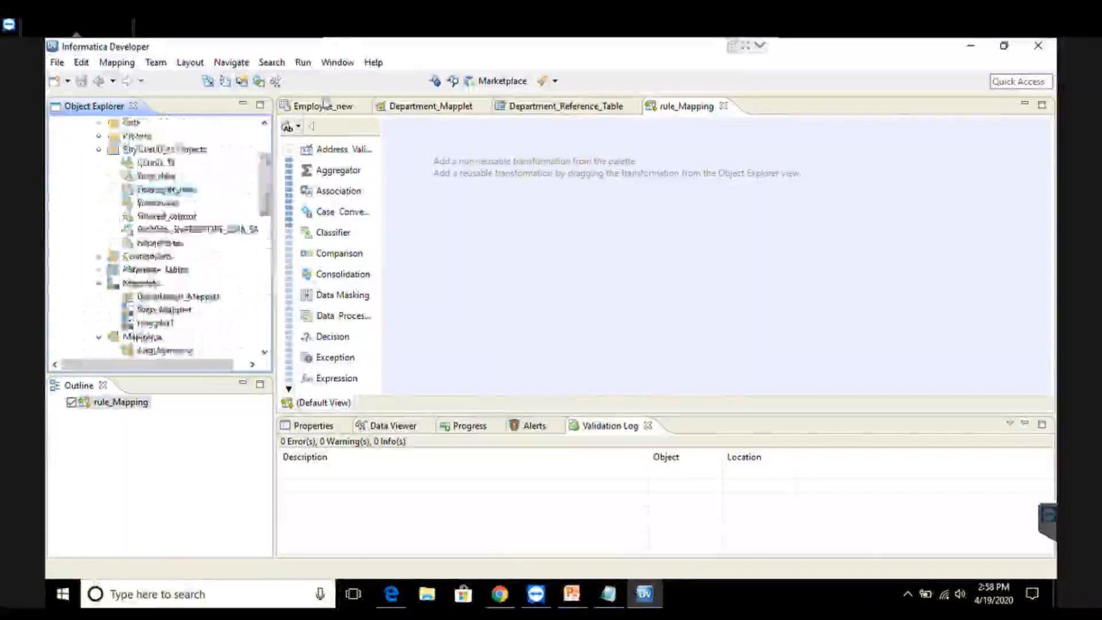
click(323, 108)
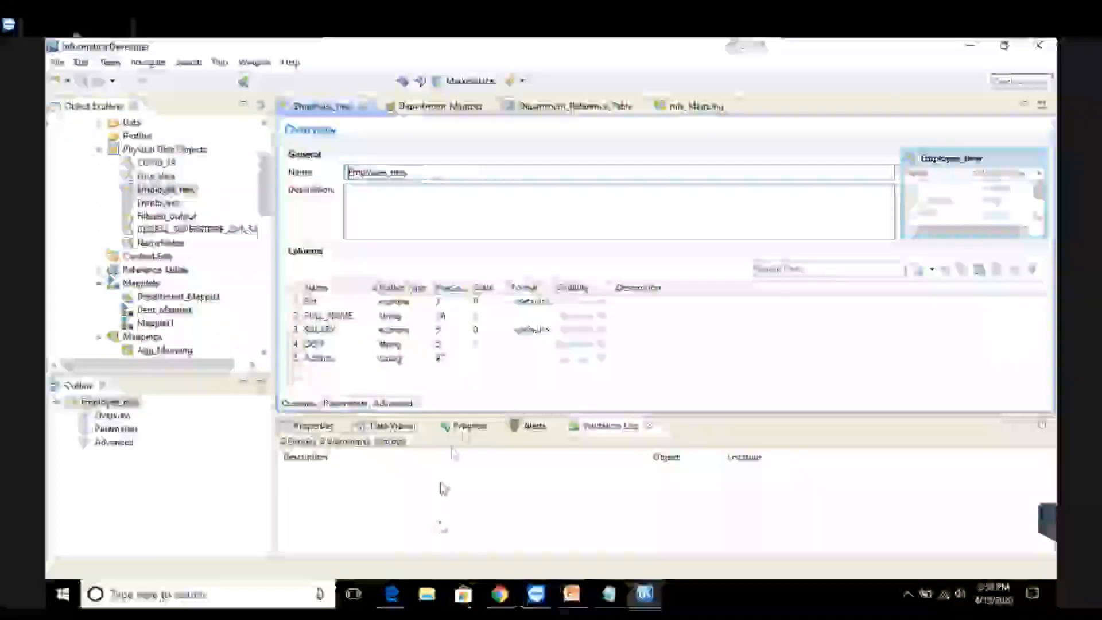
click(390, 428)
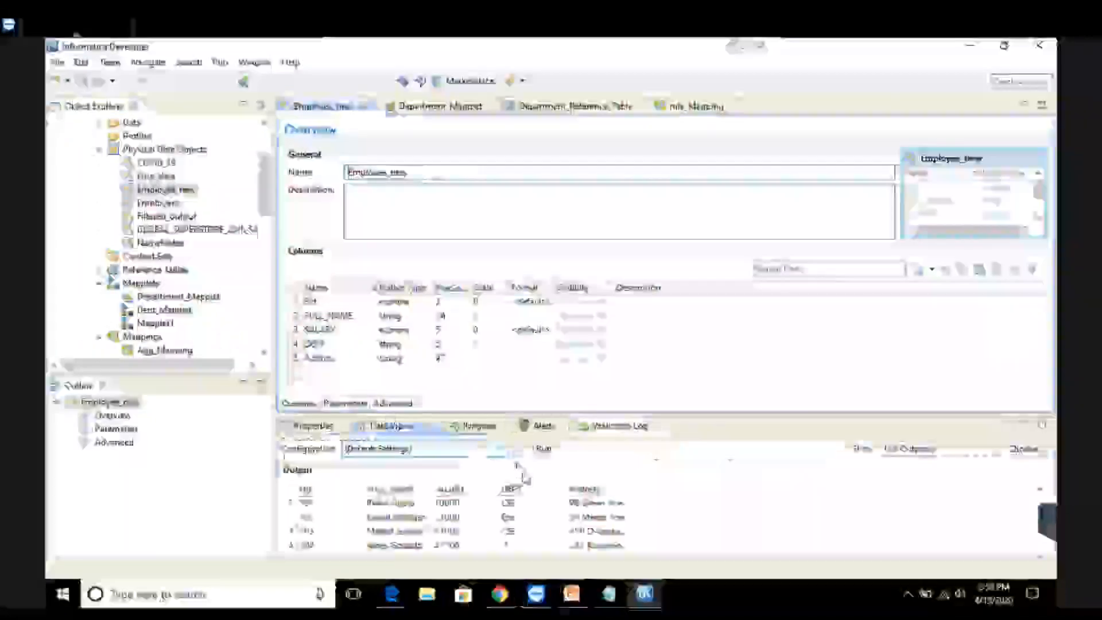
Add Employee_new to rule_Mapping as an independent Read object, enlarged to show all its ports and placed at the start of the flow.
click(708, 113)
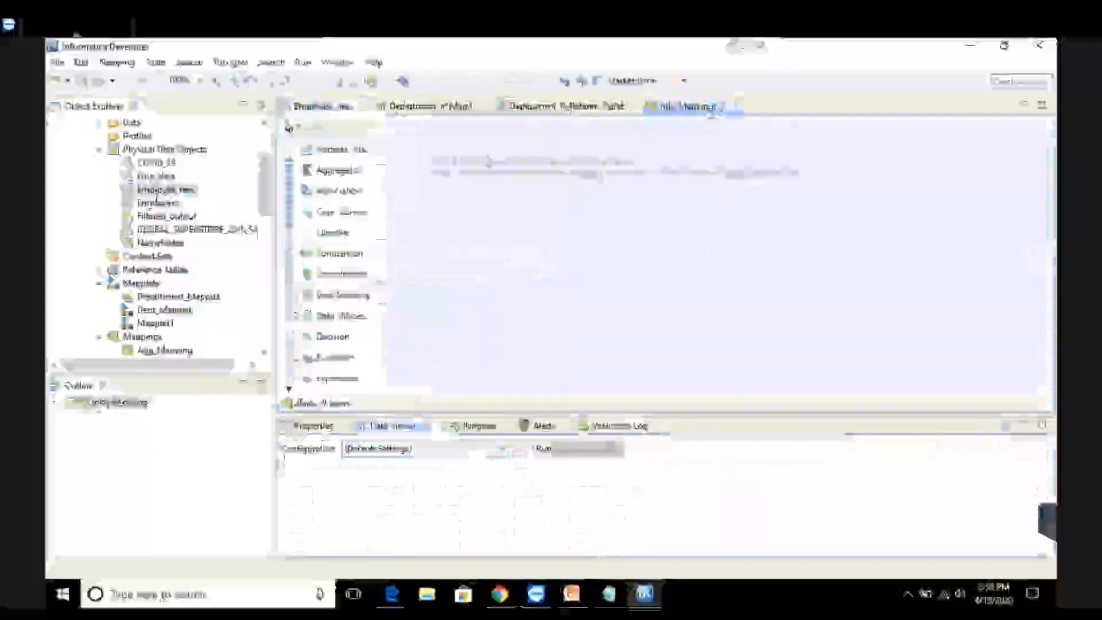
drag(161, 190, 539, 148)
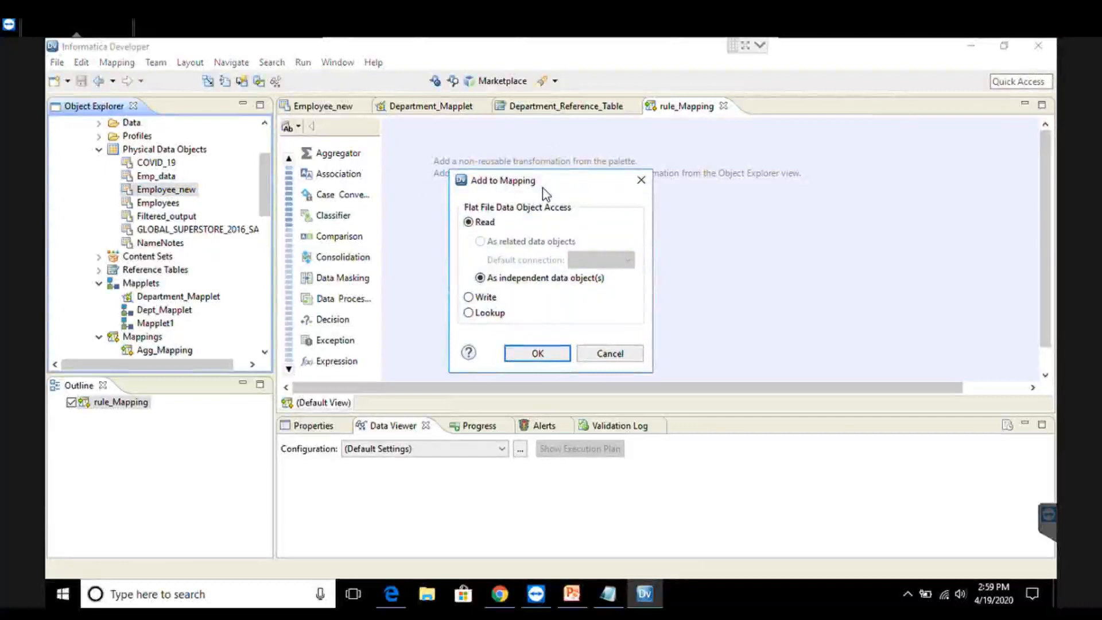
click(537, 354)
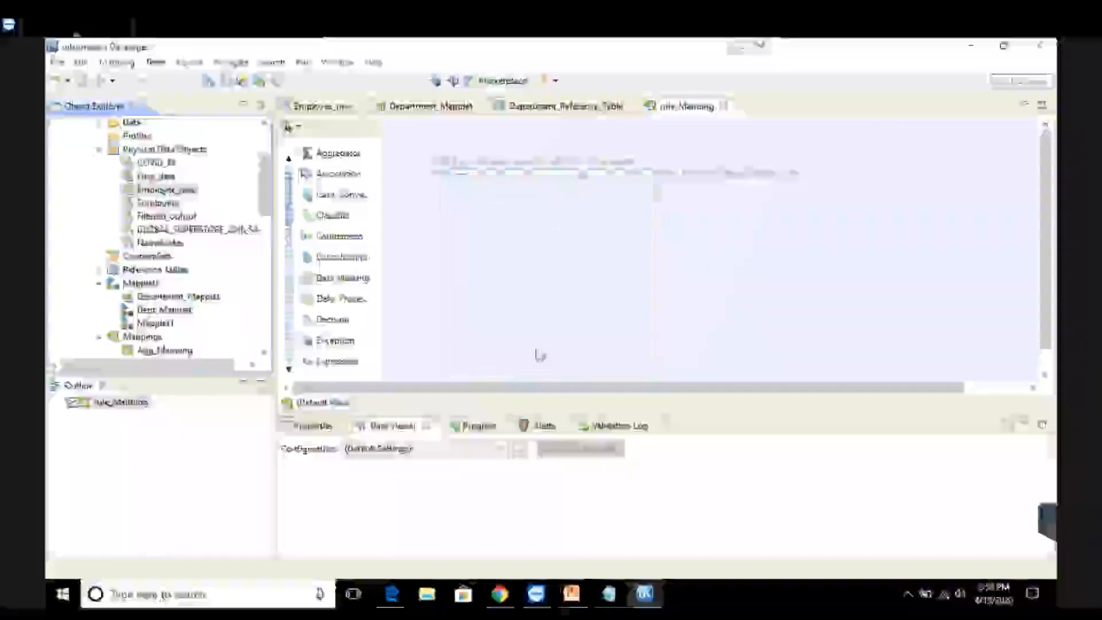
drag(602, 165, 510, 147)
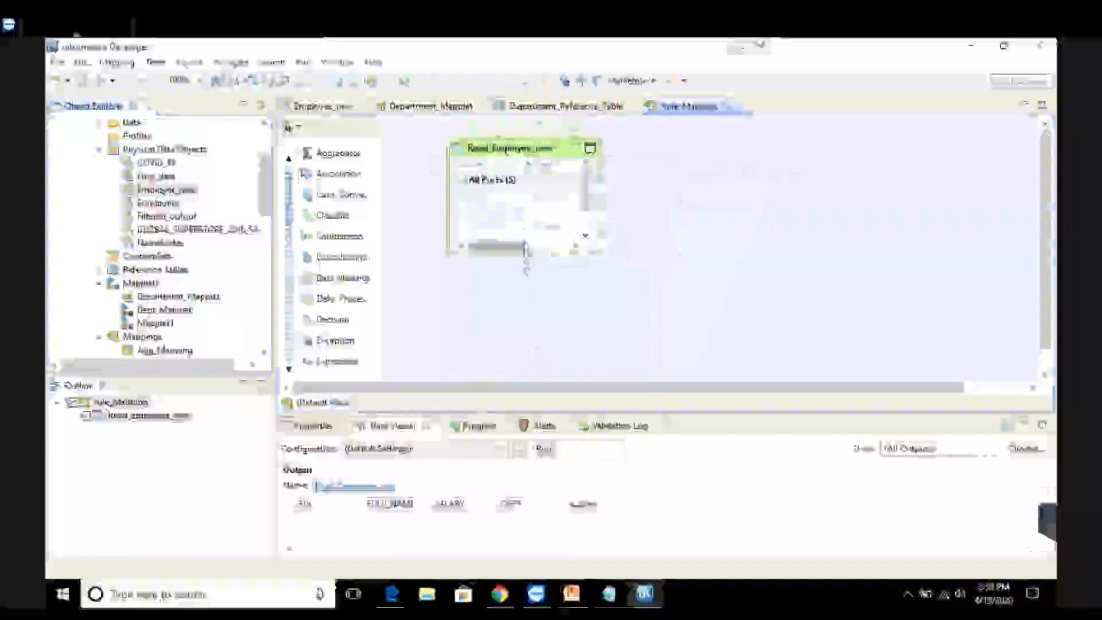
drag(525, 248, 526, 307)
drag(537, 161, 503, 154)
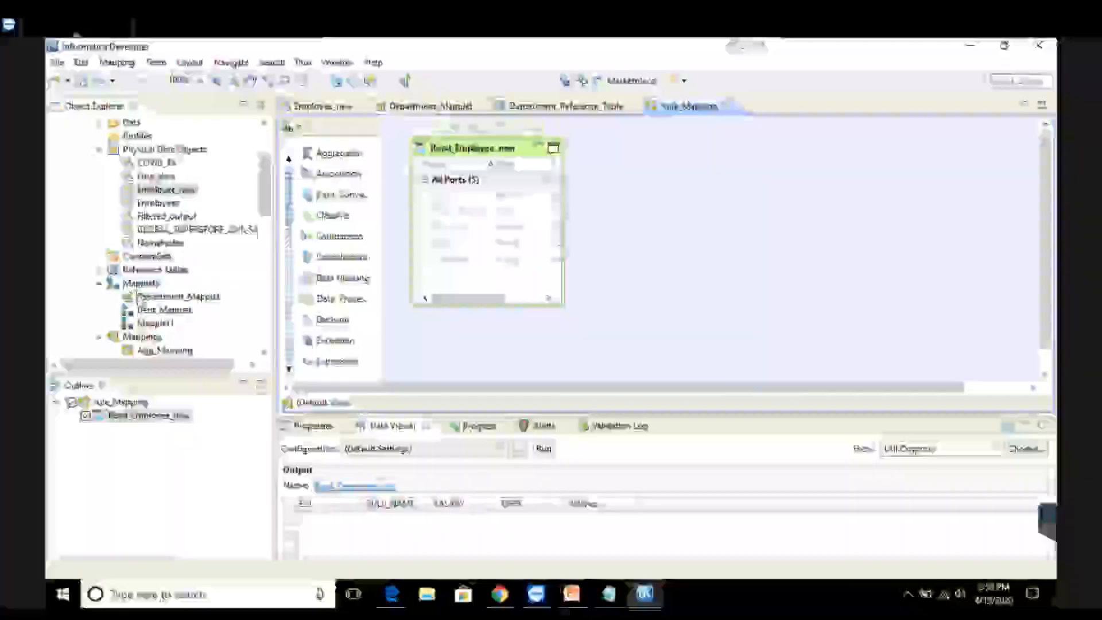
Add Department_Mapplet to rule_Mapping beside the Read_Employee_new source and enlarge it to show its input and output ports.
drag(137, 297, 662, 152)
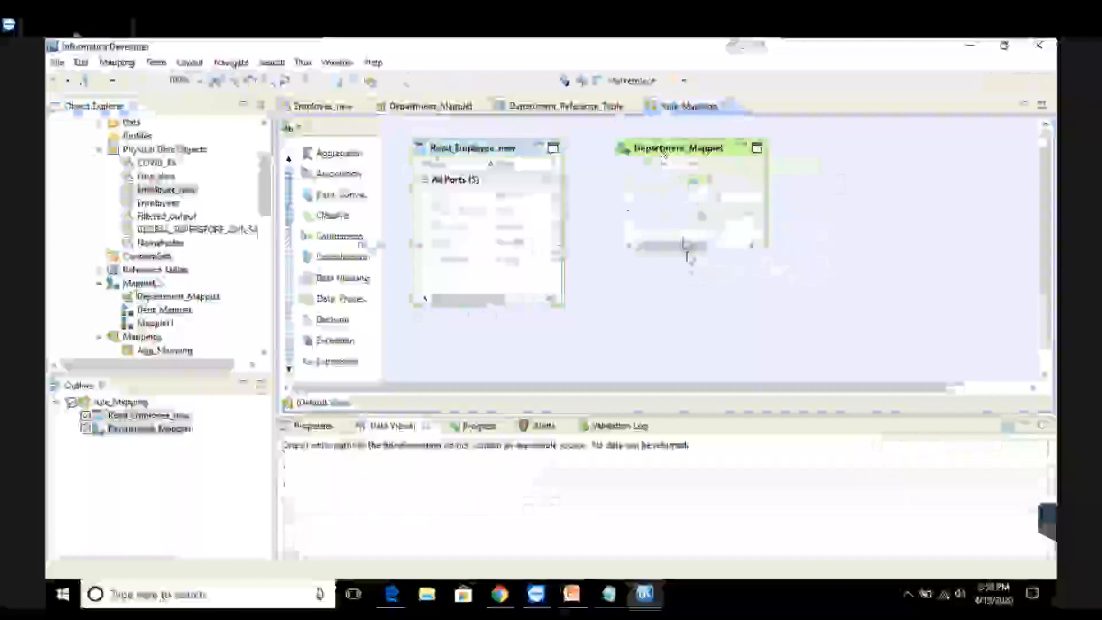
drag(691, 256, 693, 300)
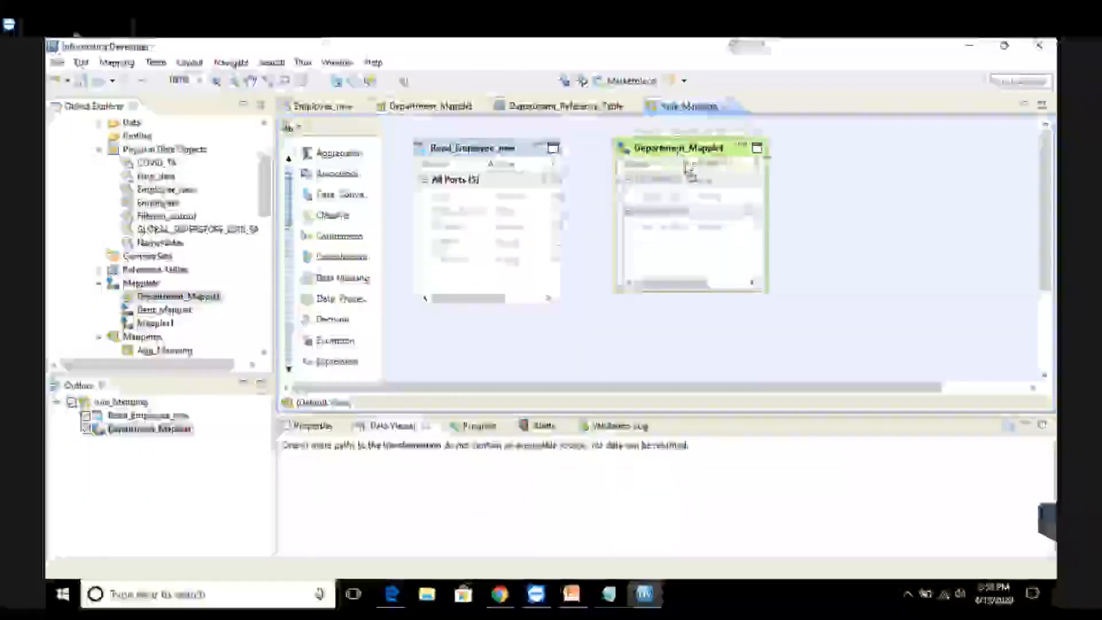
drag(680, 165, 700, 184)
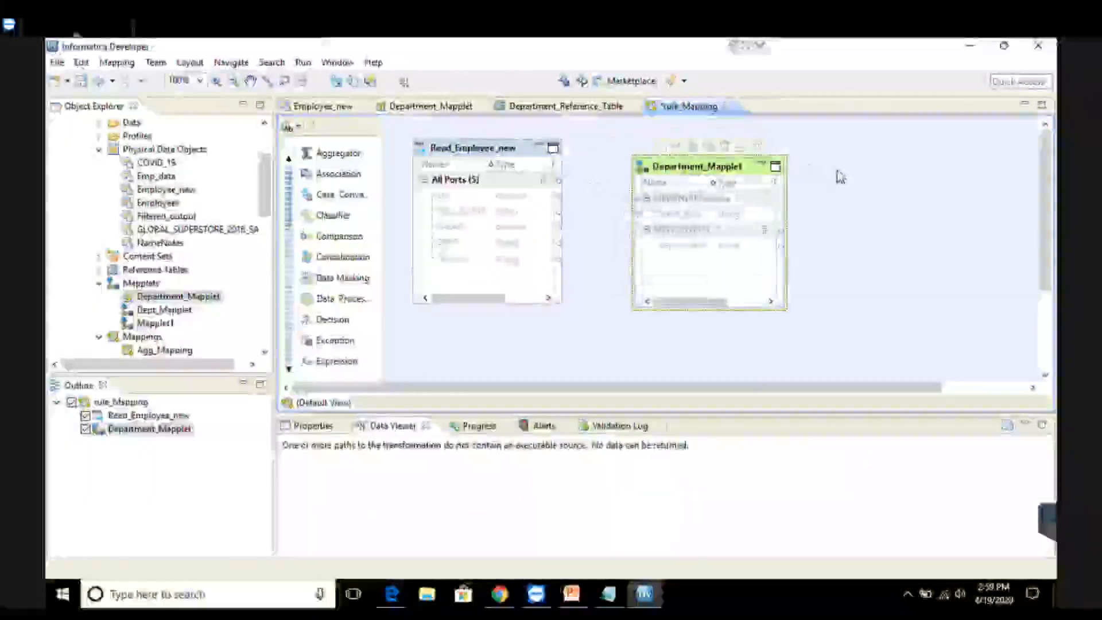
Add an Expression transformation to rule_Mapping after Department_Mapplet.
right_click(858, 163)
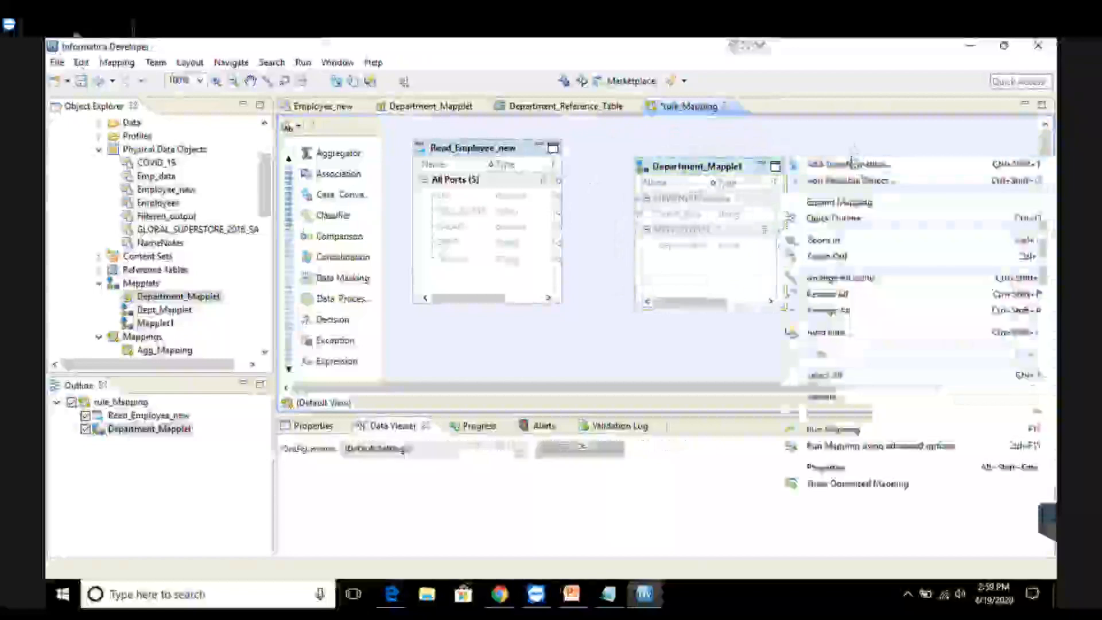
click(852, 163)
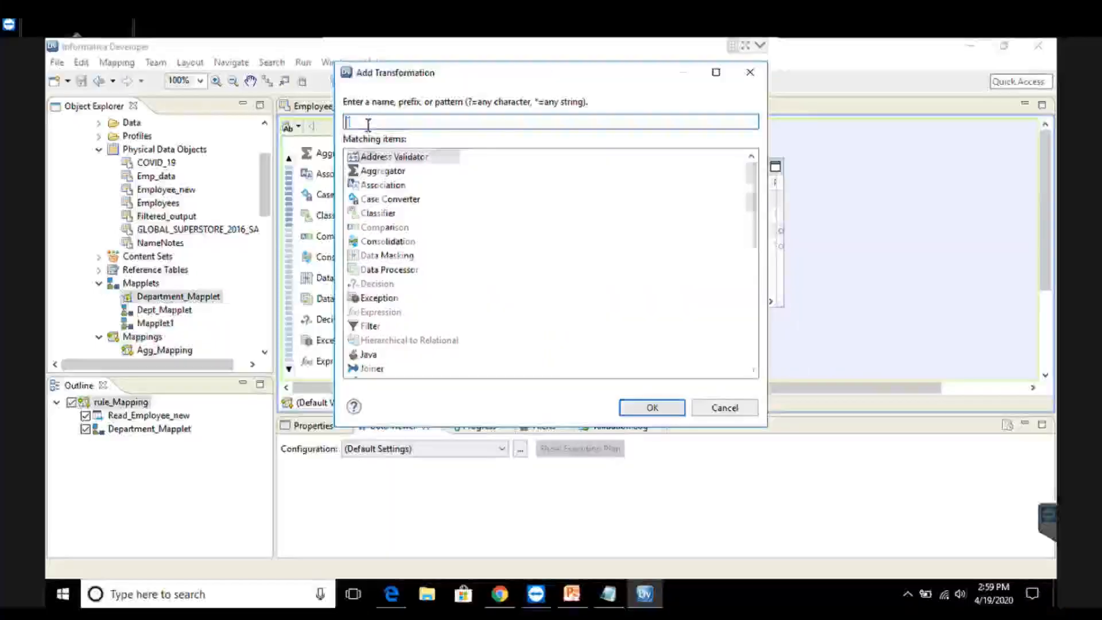
text(Express)
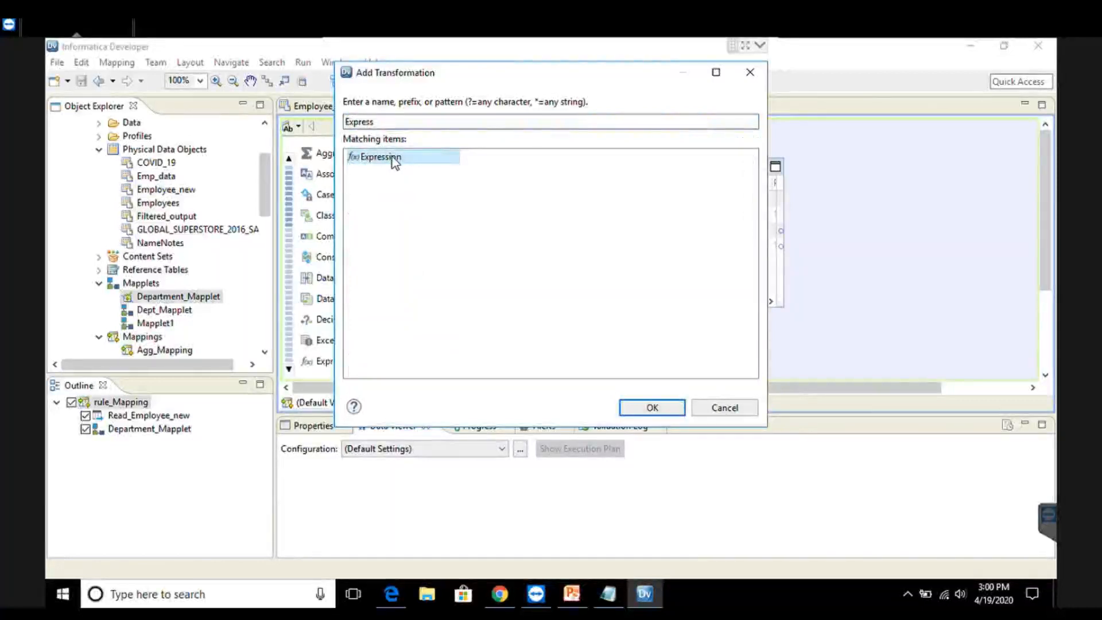
click(652, 408)
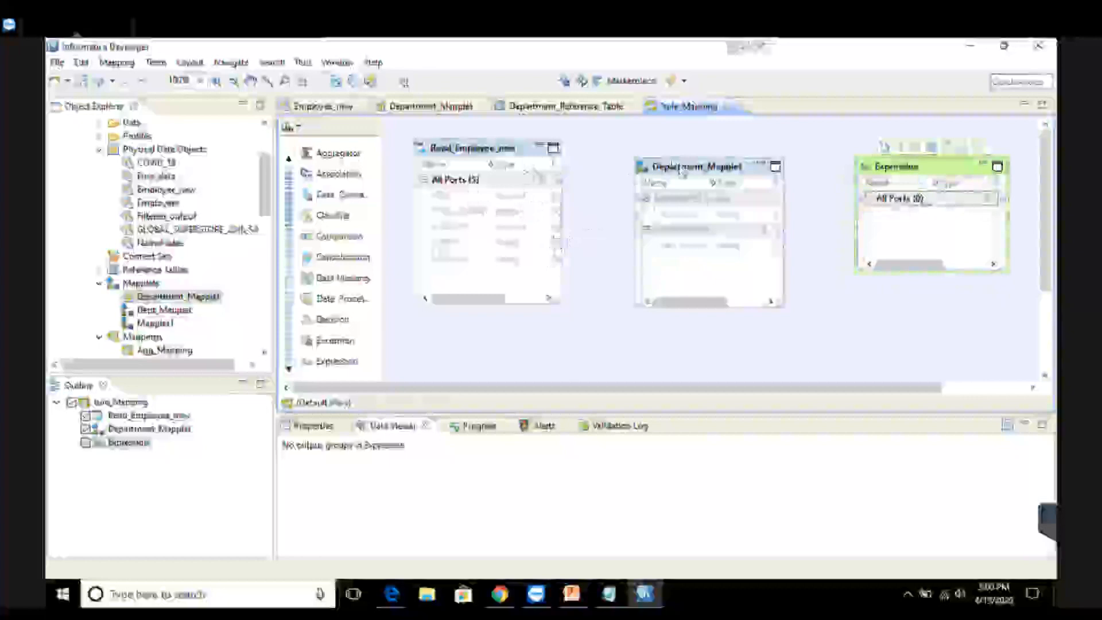
Link the source's DEPT port to Department_Mapplet's input_data, and move the mapplet below the path between source and Expression.
drag(681, 172, 682, 209)
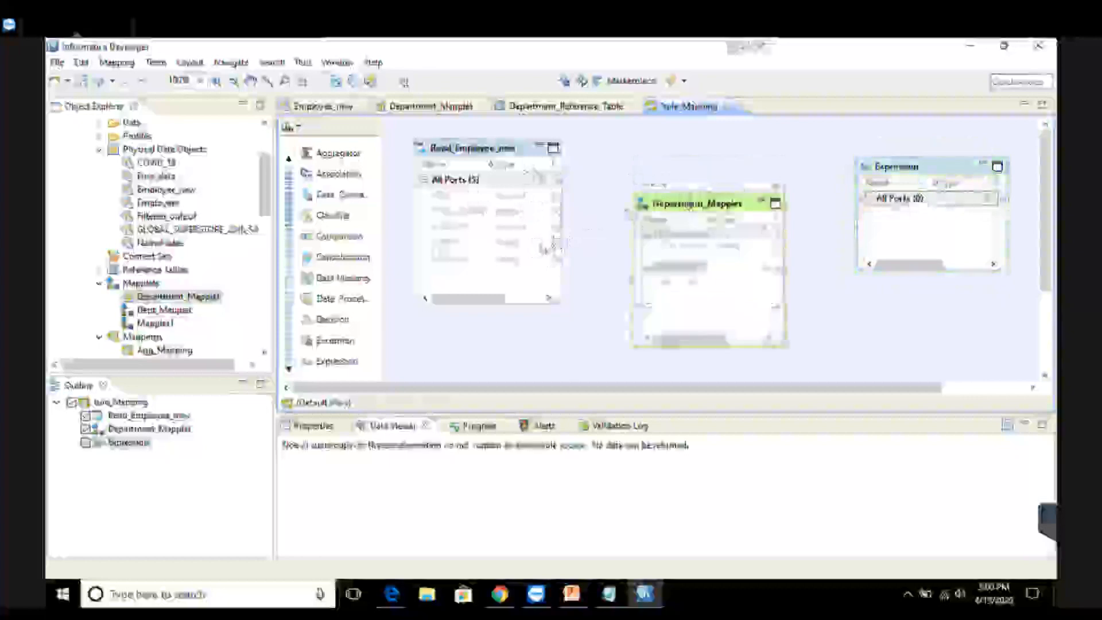
drag(557, 251, 653, 256)
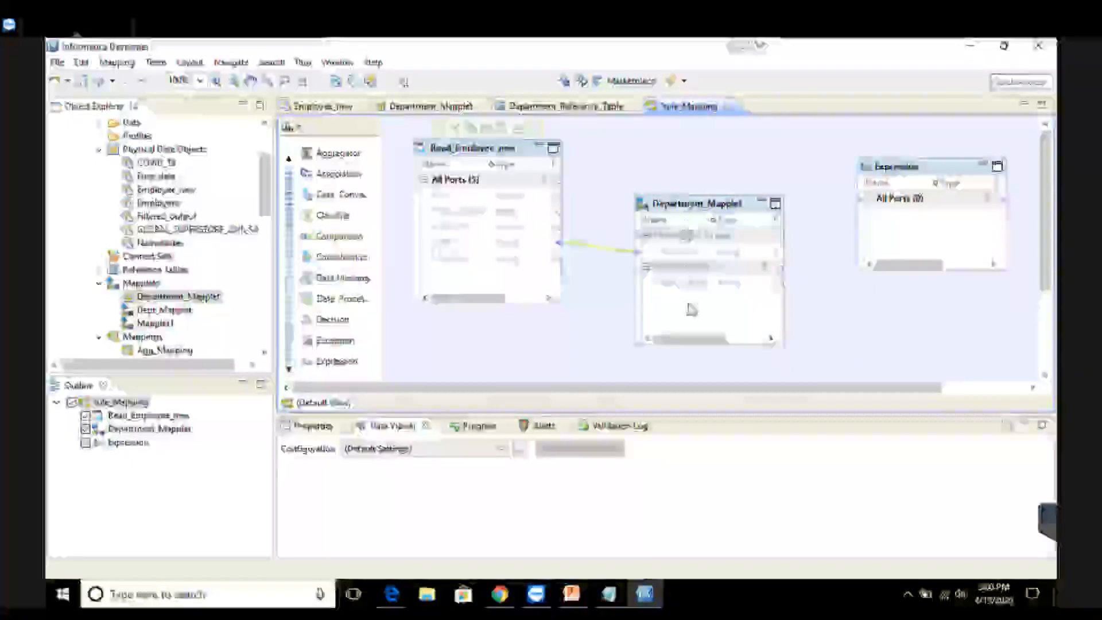
mouse_move(782, 291)
mouse_down()
mouse_move(805, 290)
mouse_move(796, 290)
mouse_up()
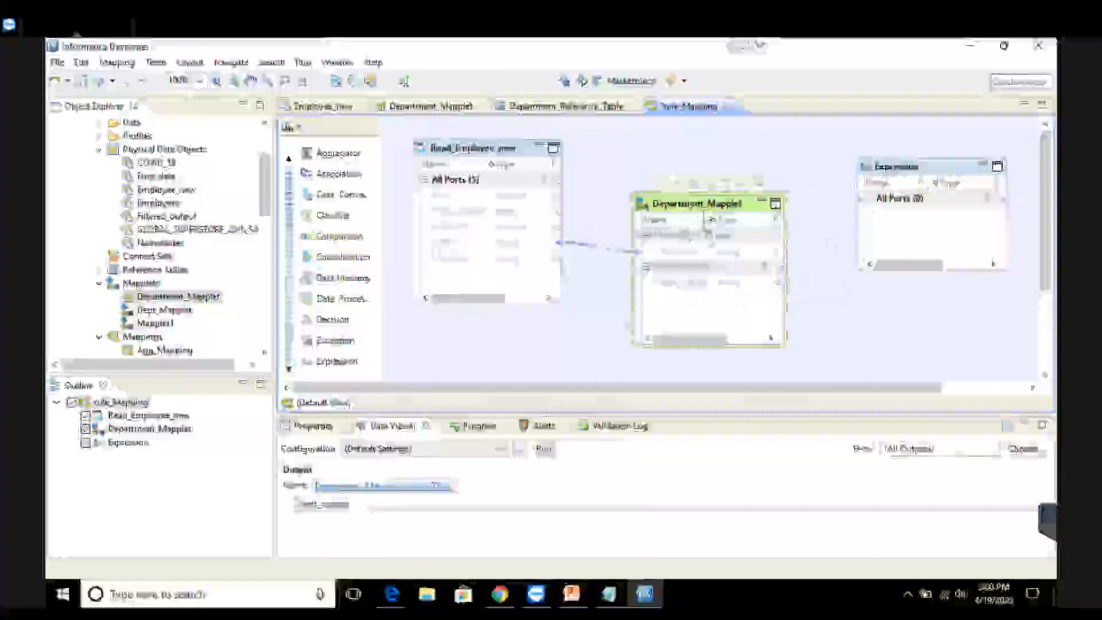
drag(705, 218, 707, 255)
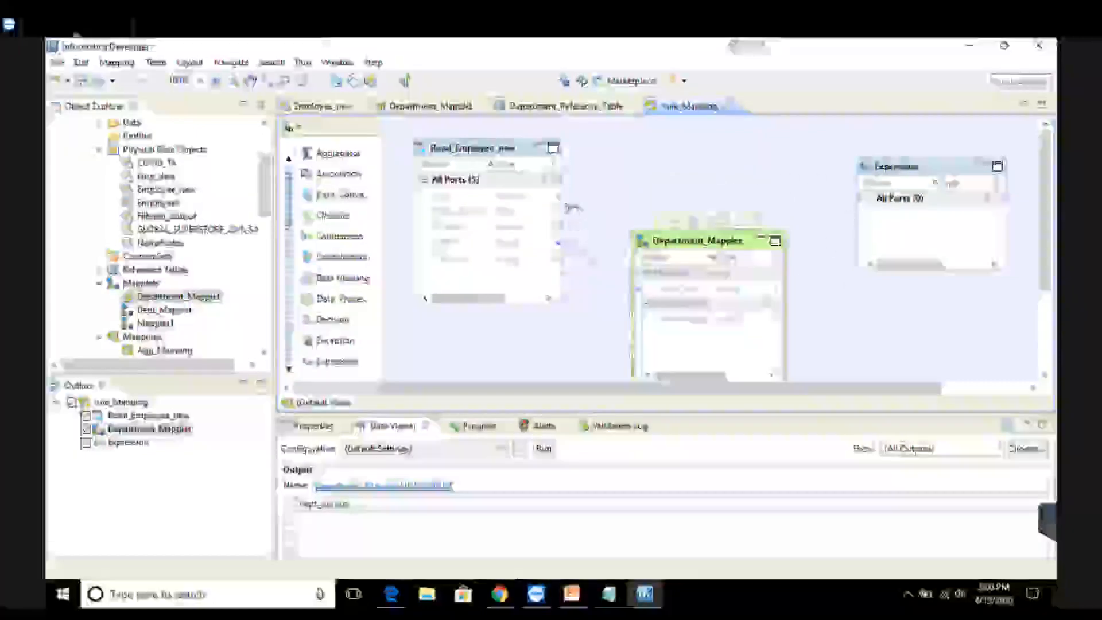
Link the source's EId and DEPT ports and the mapplet's dept_output port to the Expression, and save rule_Mapping.
drag(572, 208, 876, 215)
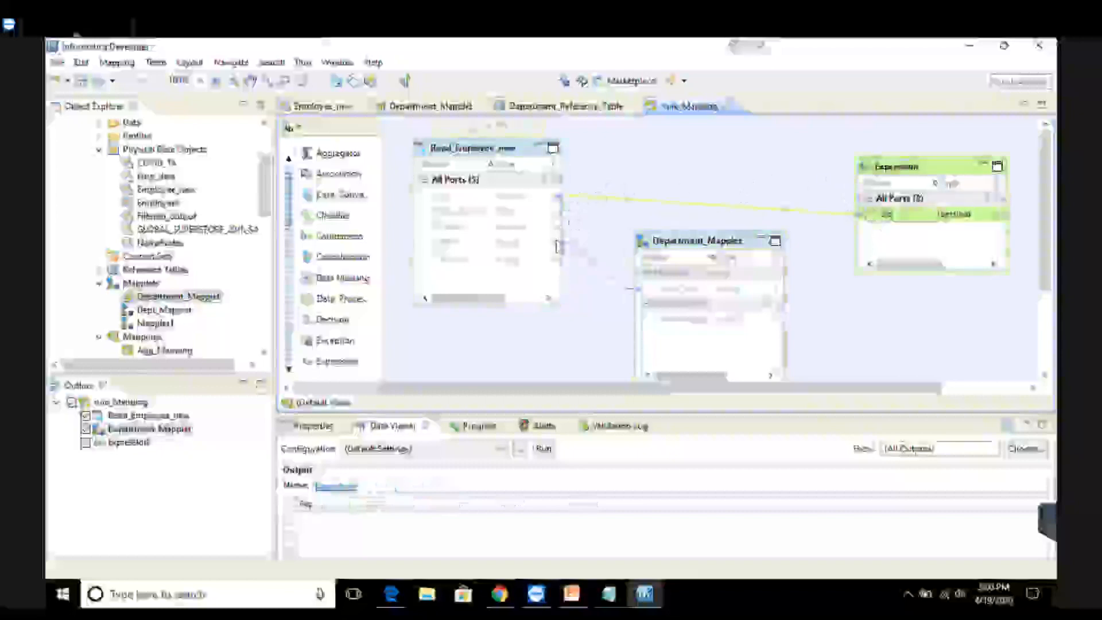
drag(561, 245, 876, 232)
click(720, 253)
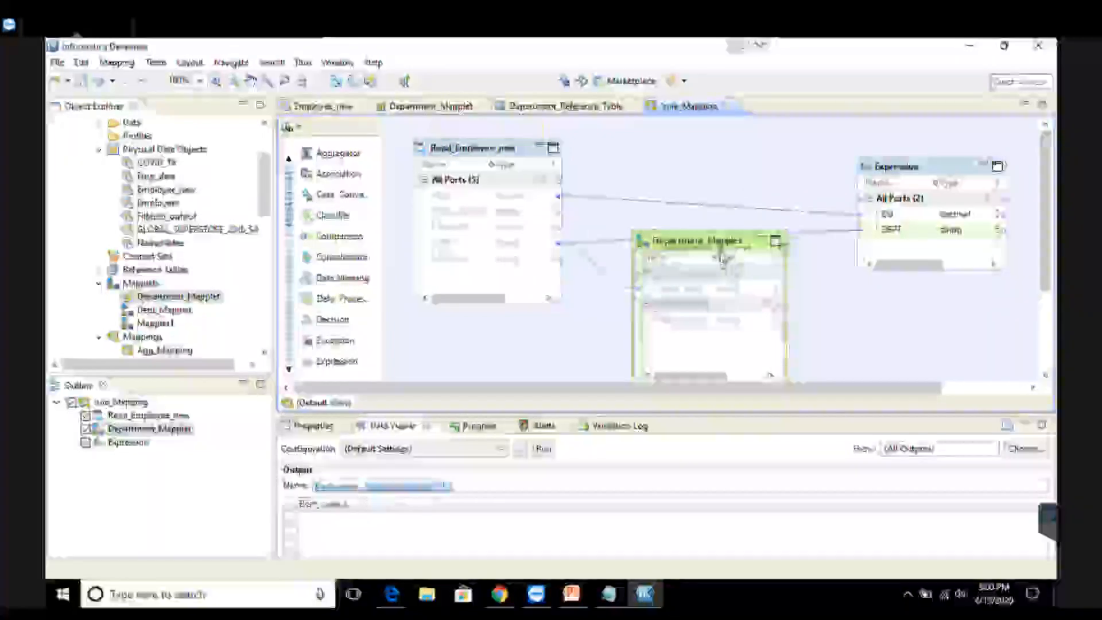
drag(782, 322, 899, 298)
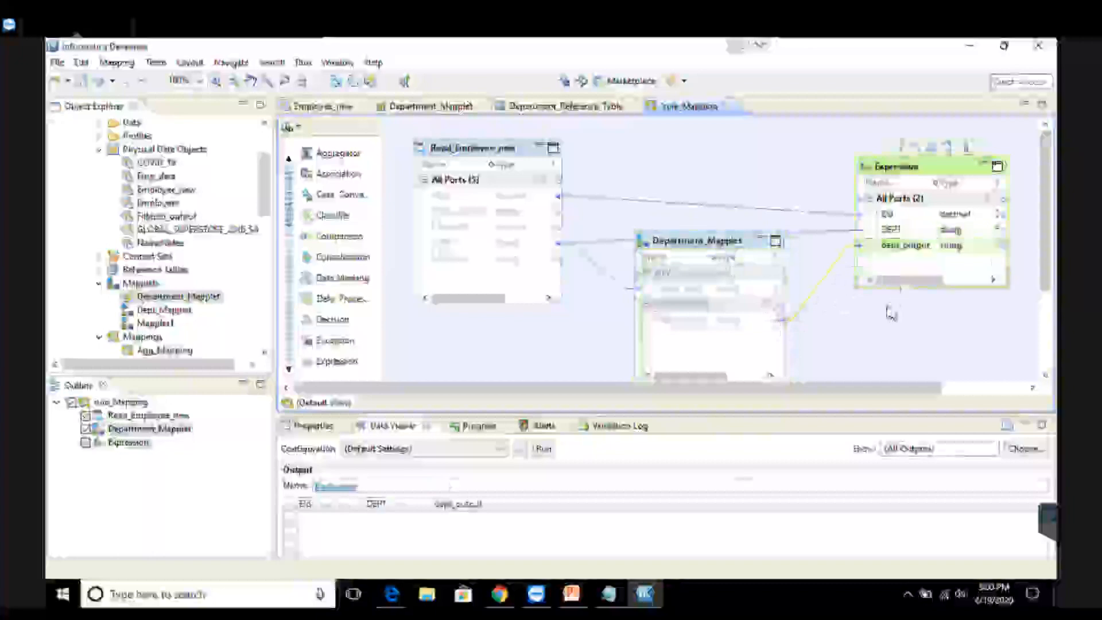
drag(713, 262, 713, 270)
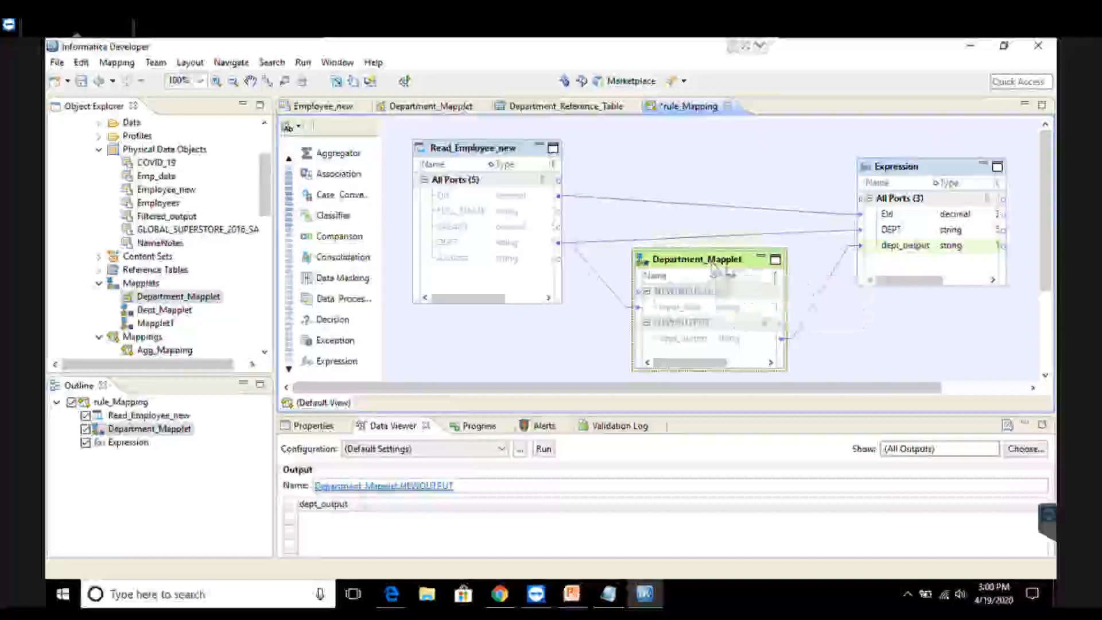
click(878, 317)
key(ctrl+s)
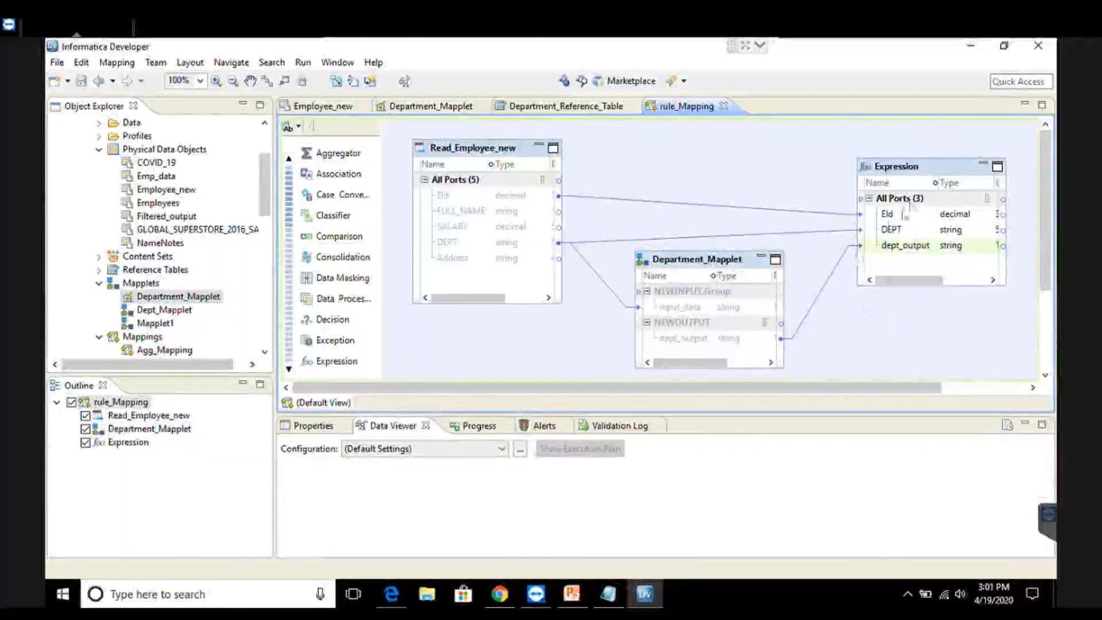
Run the data viewer on rule_Mapping's Expression transformation and enlarge the results area to show more of the EId, DEPT and dept_output rows.
click(913, 169)
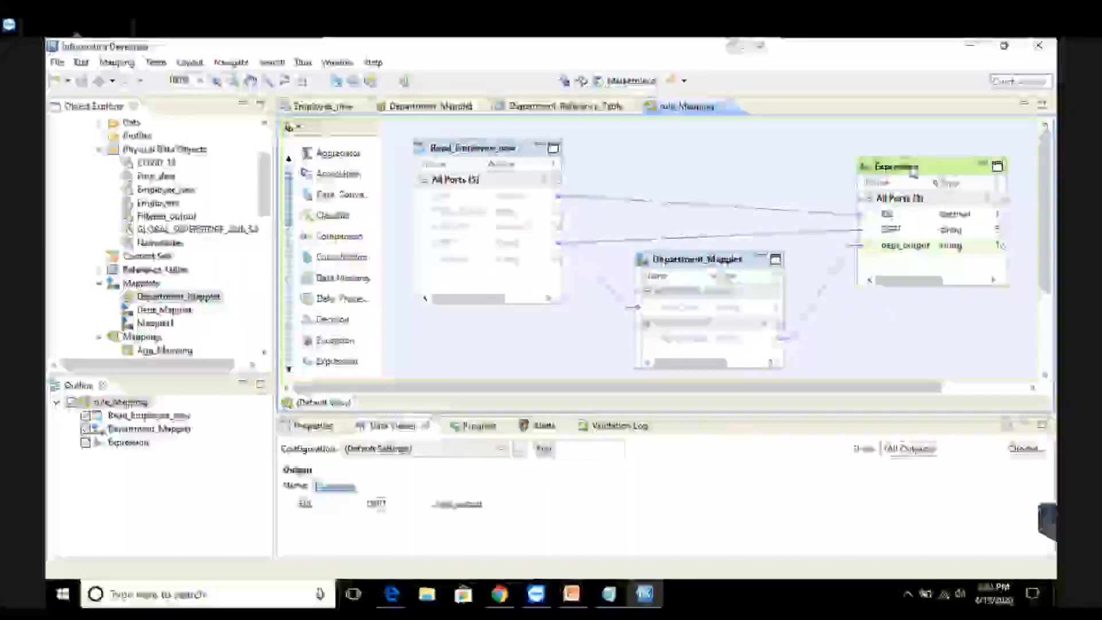
right_click(913, 169)
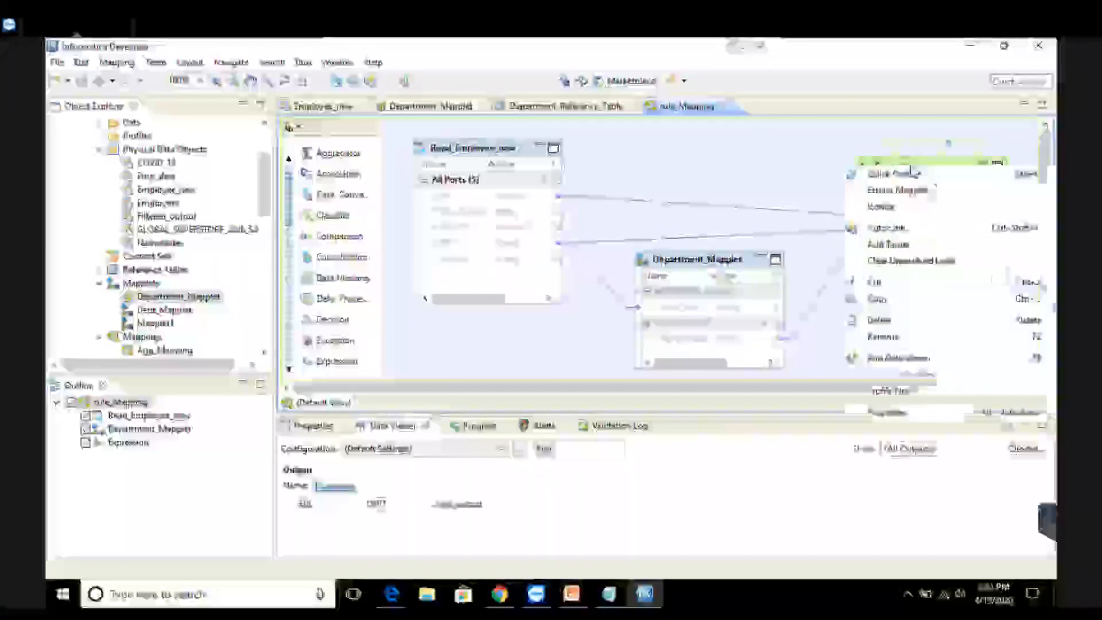
click(911, 359)
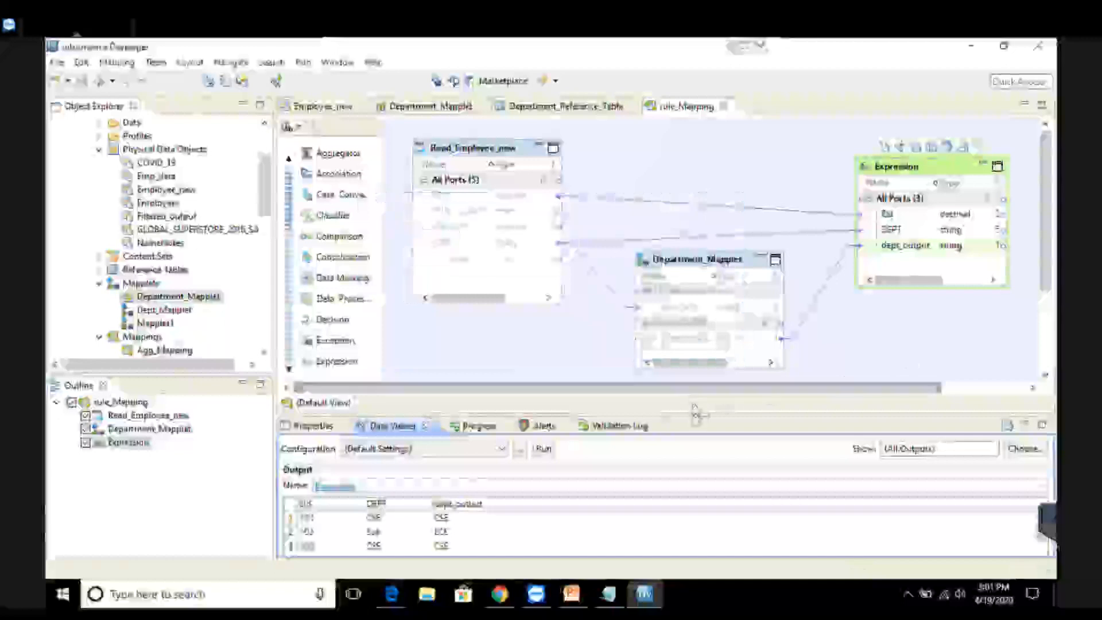
drag(697, 415, 702, 339)
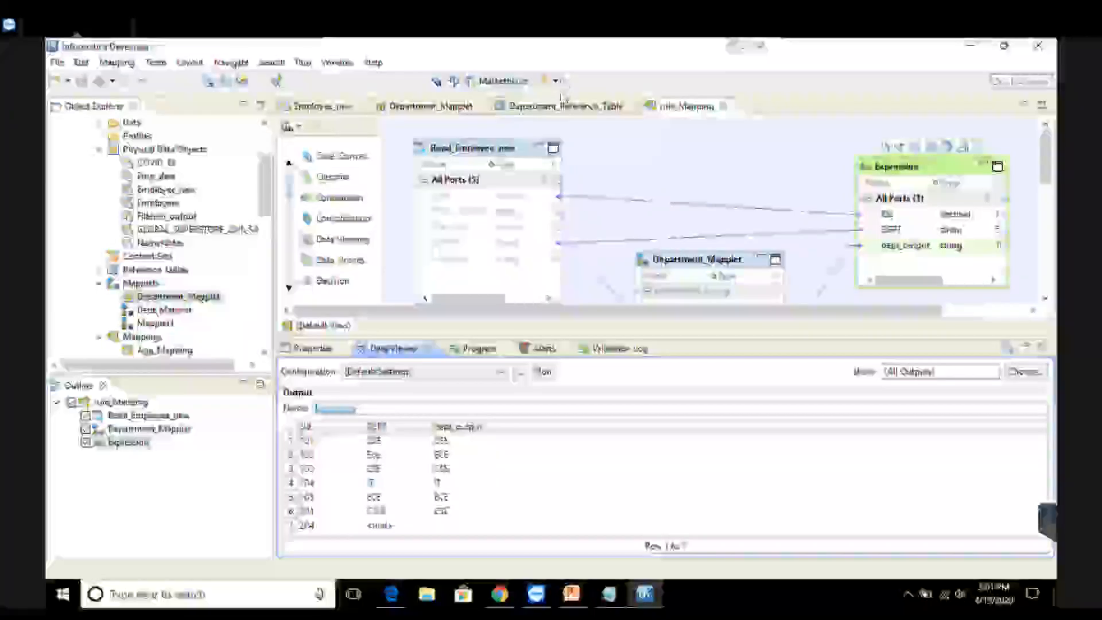
Compare the previewed DEPT and dept_output values of rule_Mapping with the valid and variant department names in Department_Reference_Table.
click(632, 106)
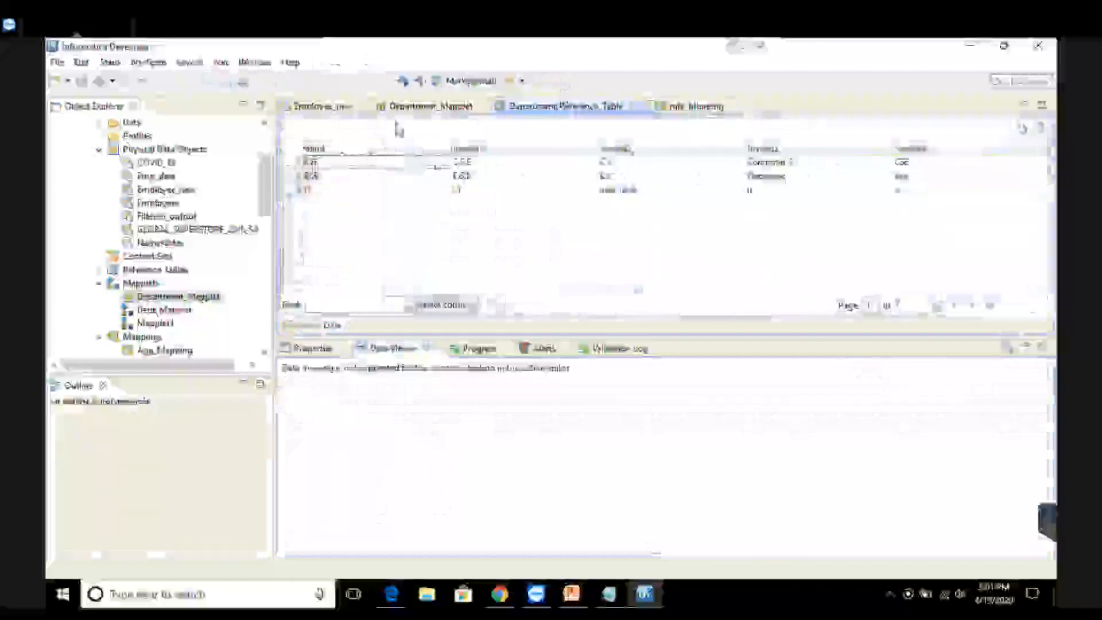
click(696, 106)
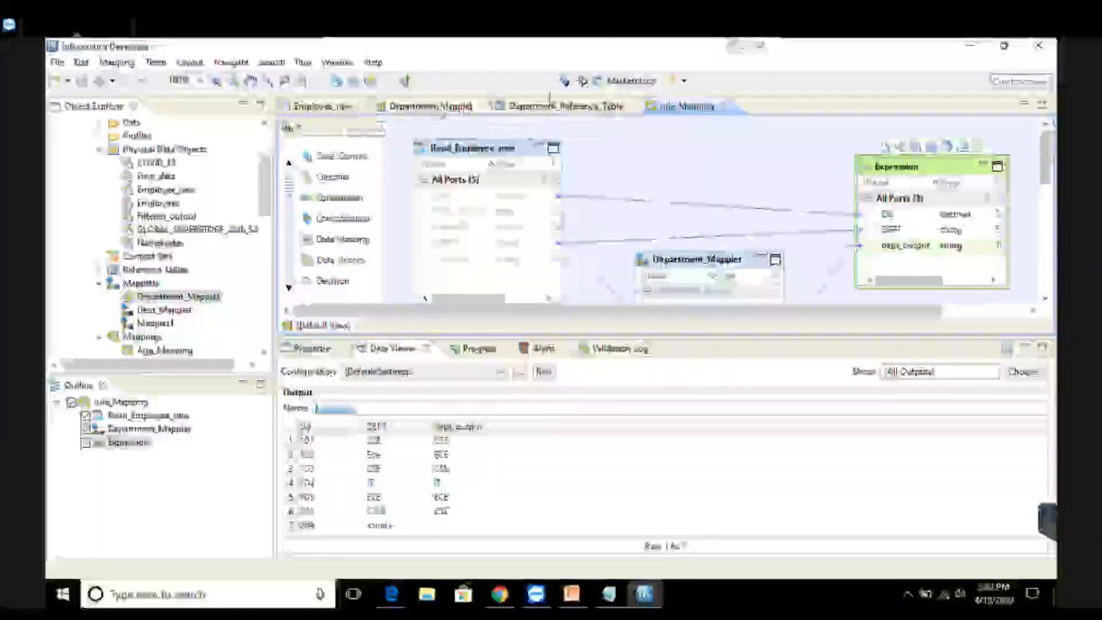
click(566, 106)
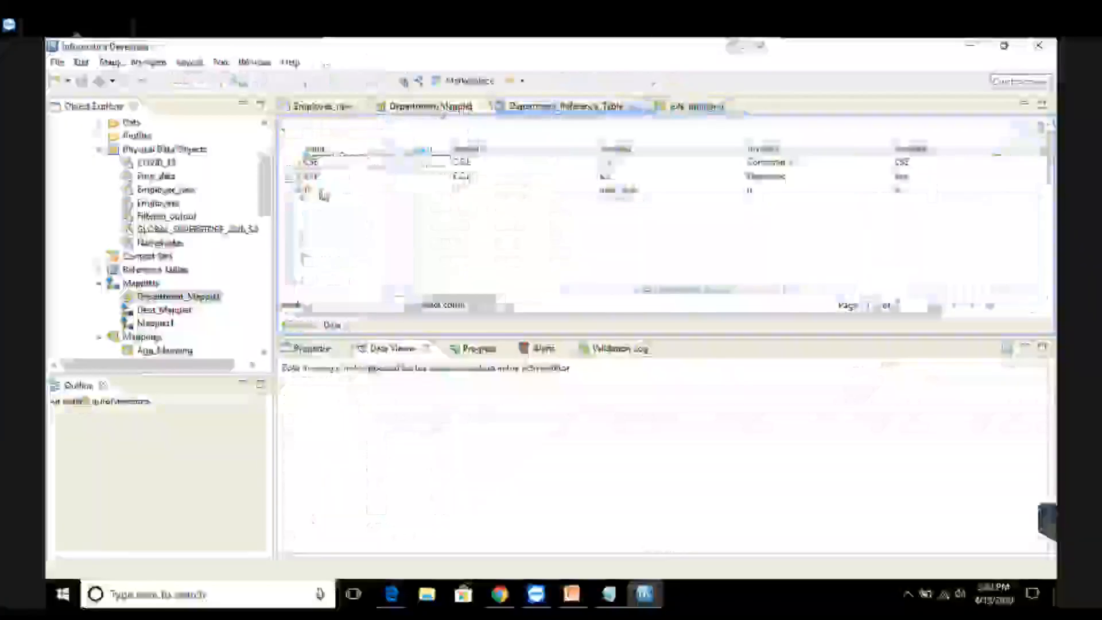
click(324, 181)
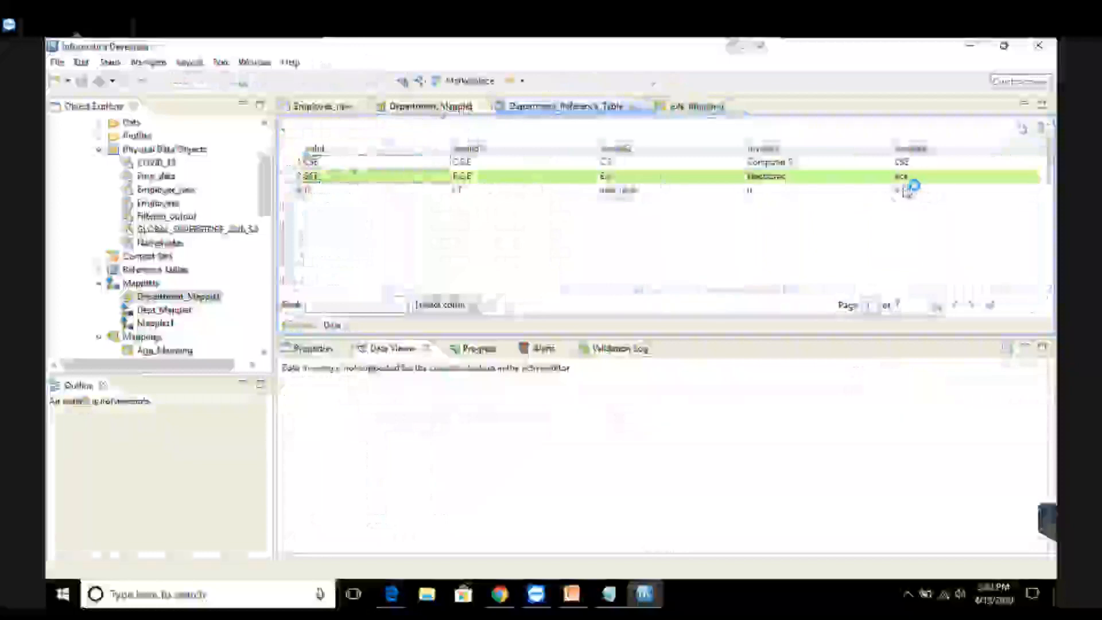
click(692, 110)
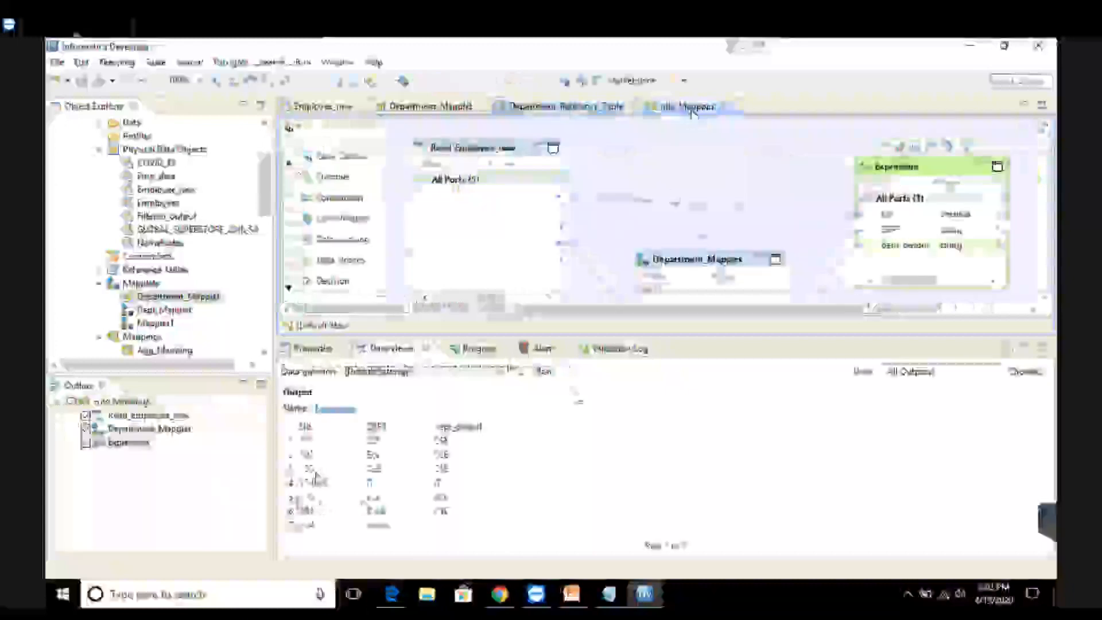